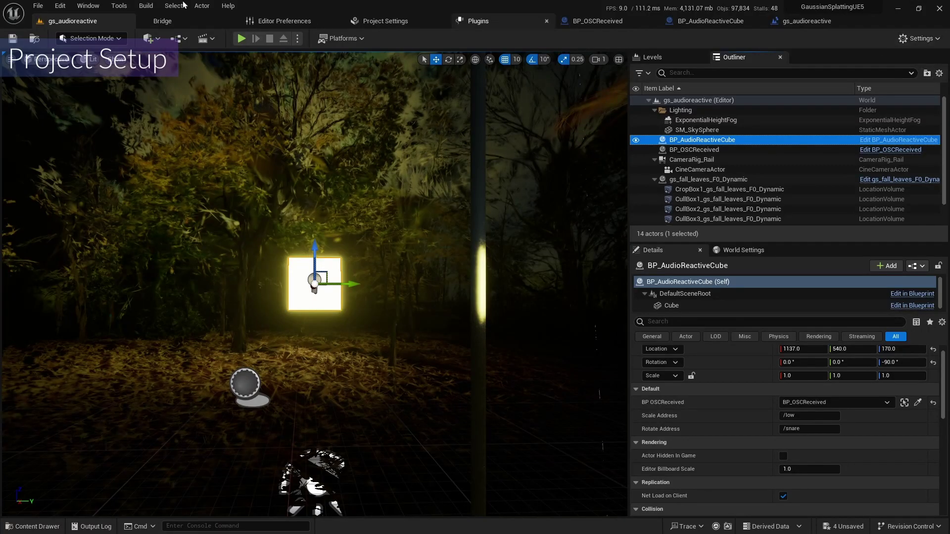
Create a new level from the Basic template
left_click(40, 9)
left_click(69, 31)
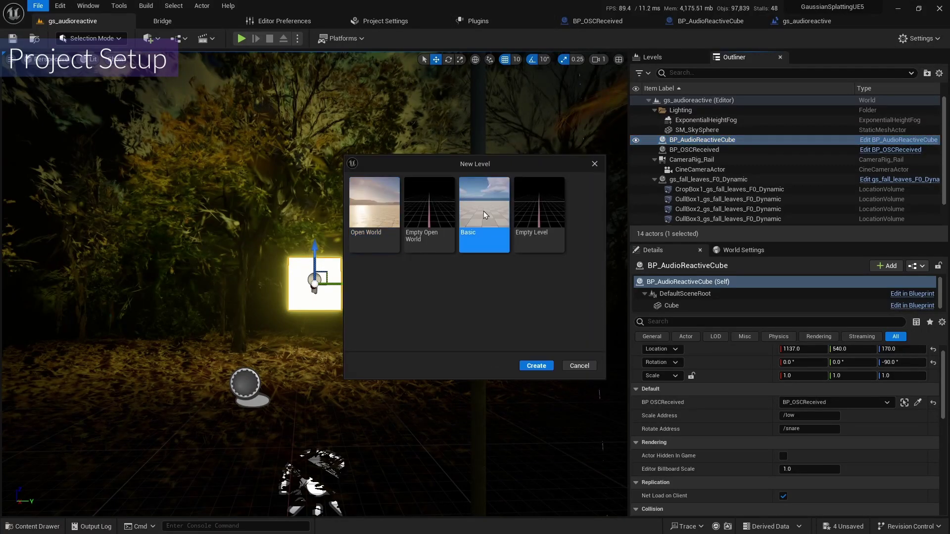
left_click(486, 215)
left_click(538, 365)
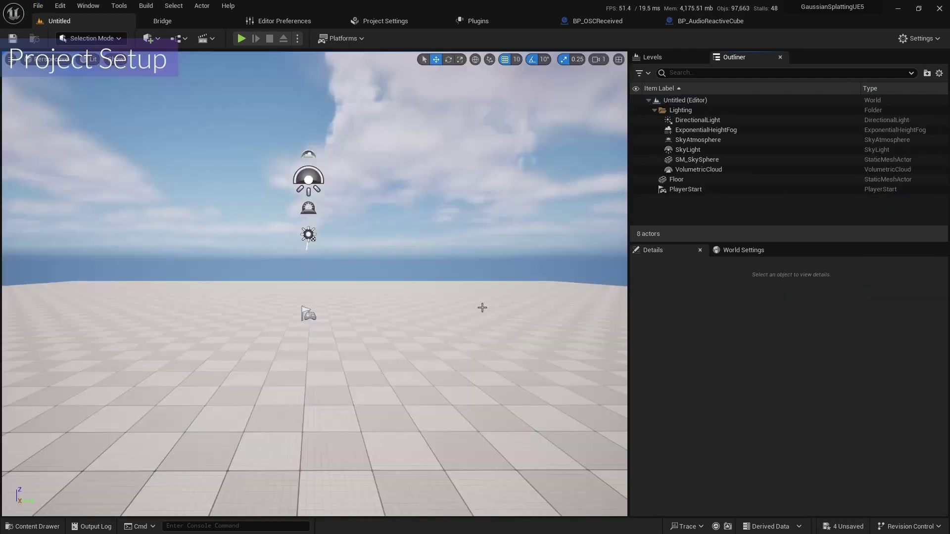
Delete the PlayerStart, Floor, VolumetricCloud, SkyAtmosphere and DirectionalLight actors from the new level
scroll(396, 278, "down", 1)
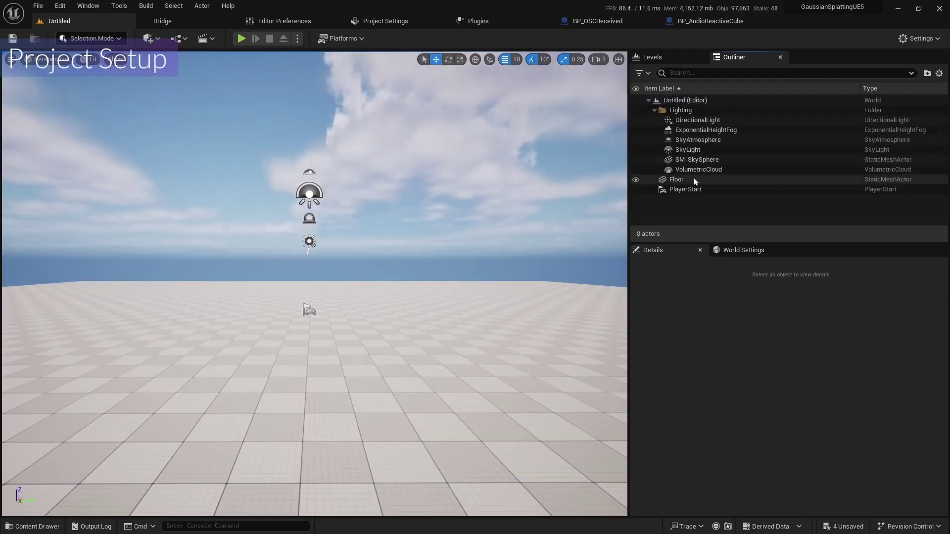
left_click(711, 192)
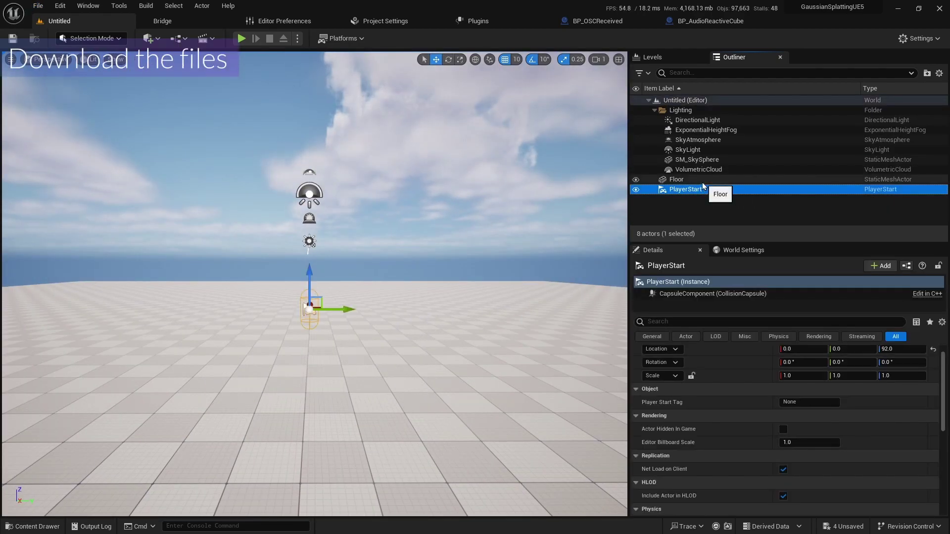
left_click(703, 185, "ctrl")
left_click(703, 170, "ctrl")
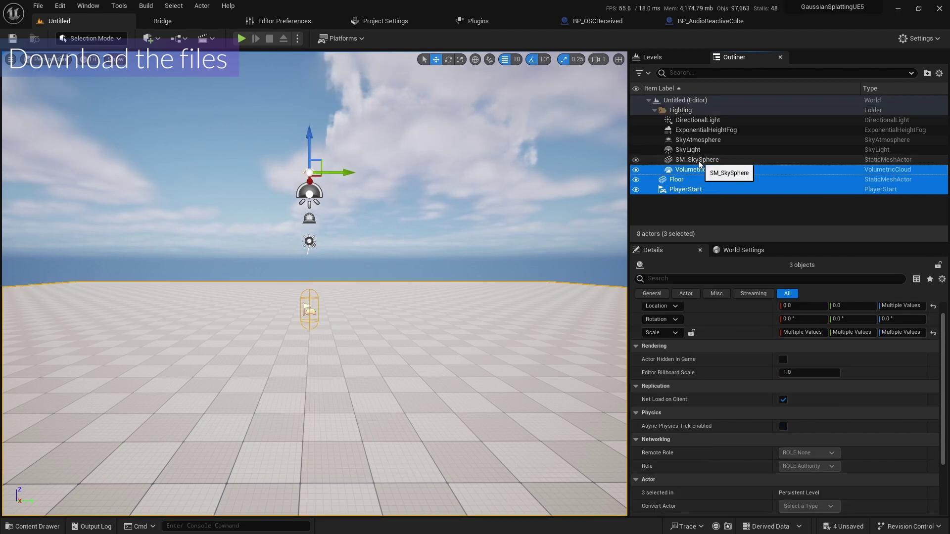
left_click(693, 141, "ctrl")
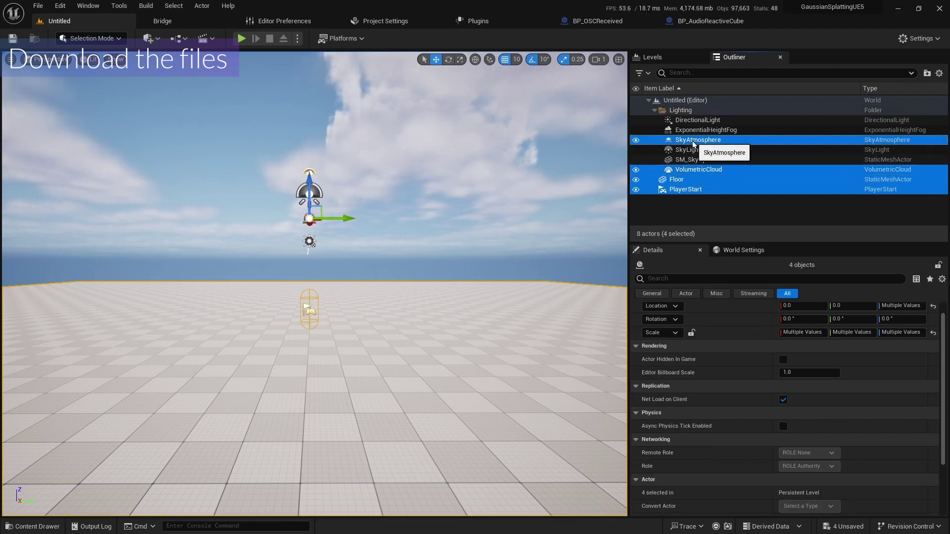
left_click(695, 124, "ctrl")
key("Delete")
Save the level as gs_horror in the Maps folder
key("ctrl+s")
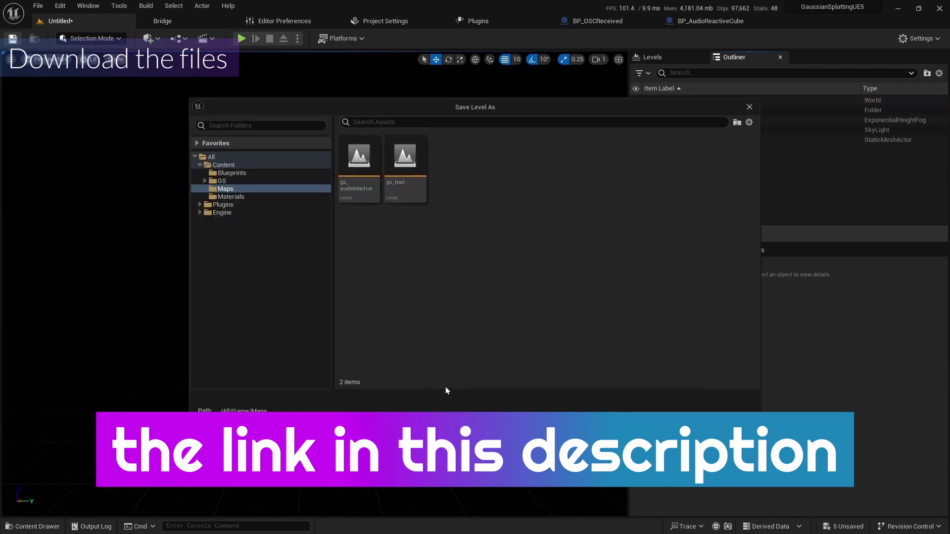
type("gs_horro")
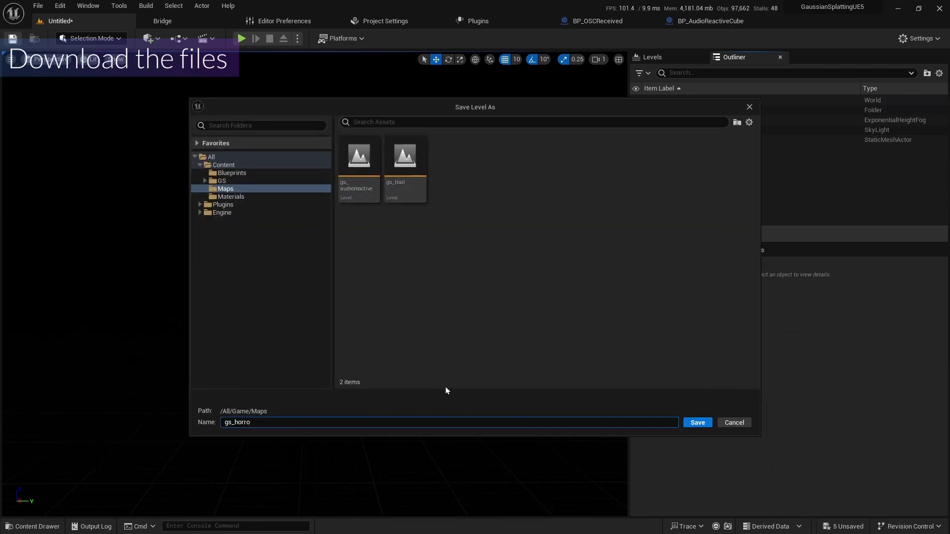
type("r")
key("Return")
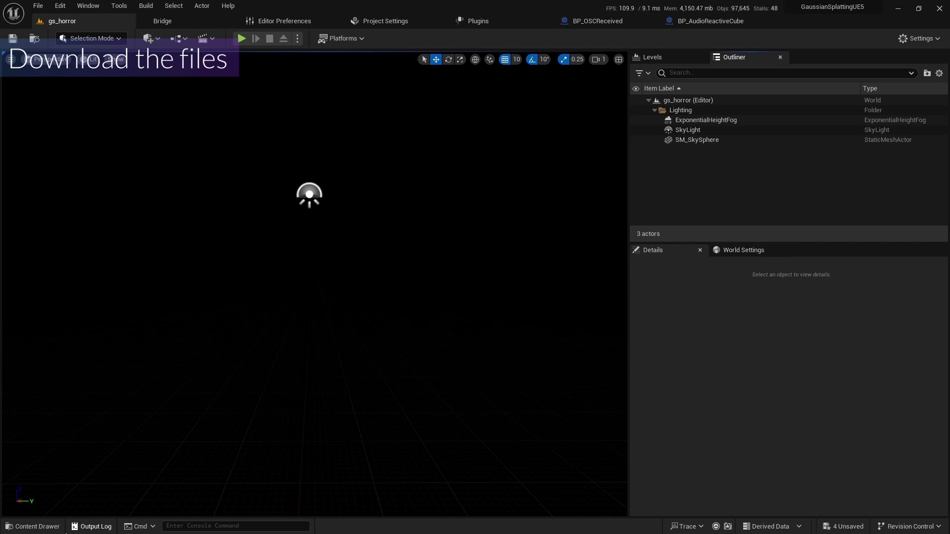
Look through the Luma_gs_fall_leaves_F0 content folder and the downloaded gs_fall_leaves.ply source file
left_click(44, 528)
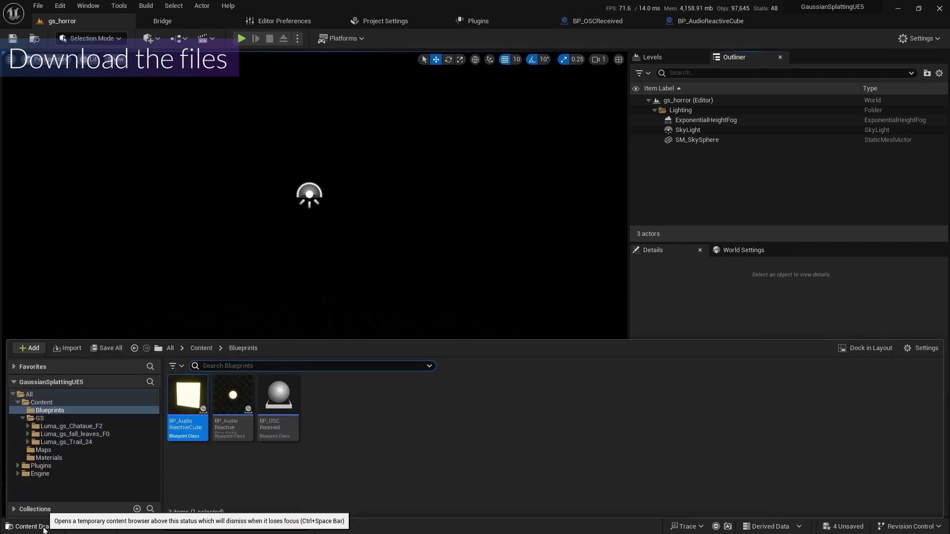
left_click(65, 442)
left_click(74, 434)
key("super")
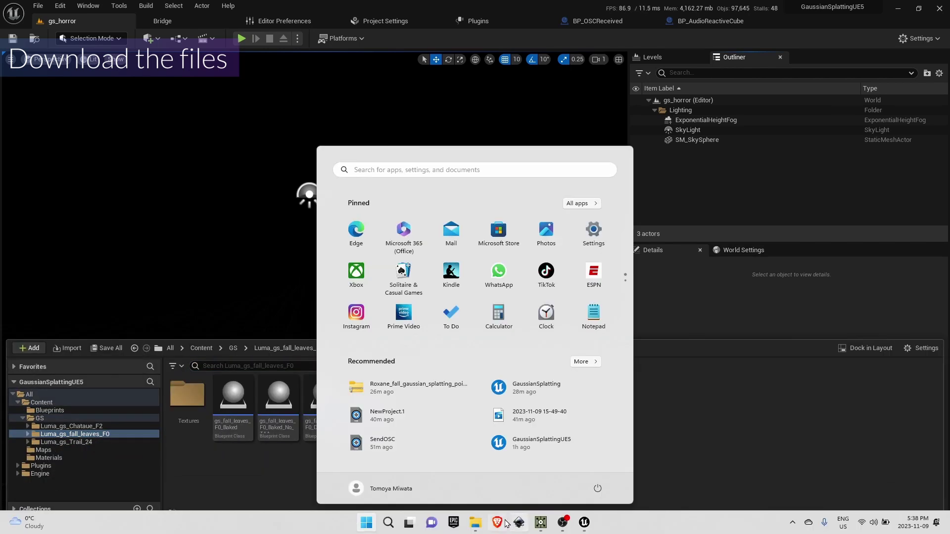
left_click(496, 523)
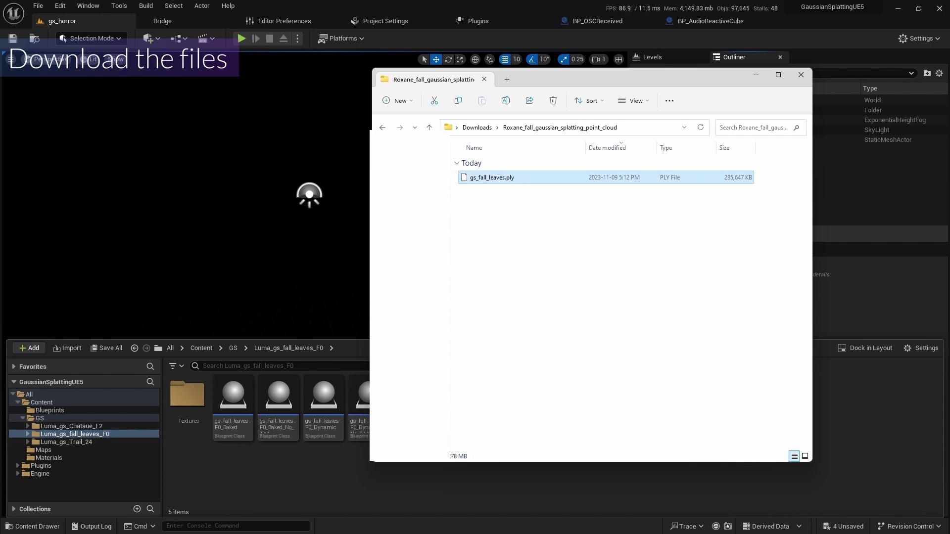
Place the gs_fall_leaves_F0_Dynamic blueprint from the Luma_gs_fall_leaves_F0 folder in the level and reset its location to 0, 0, 0
left_click(60, 418)
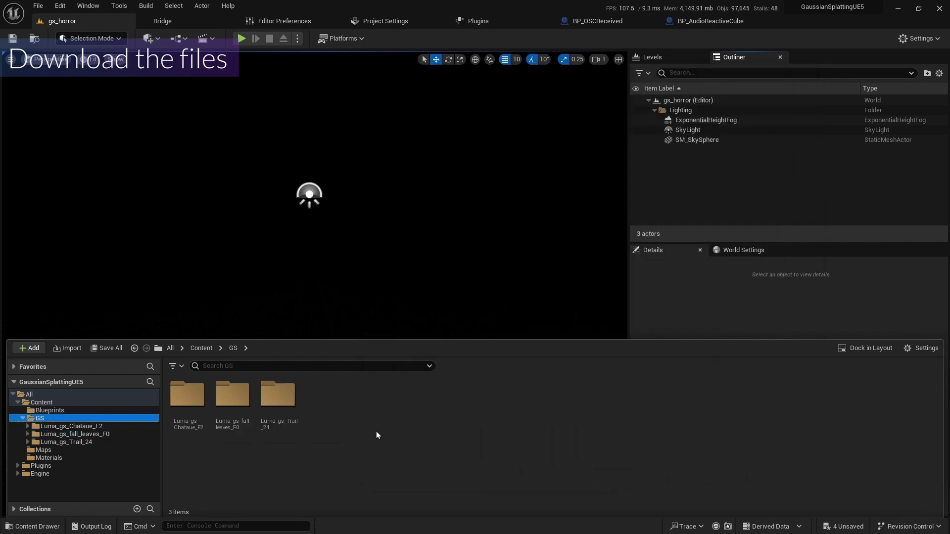
double_click(231, 402)
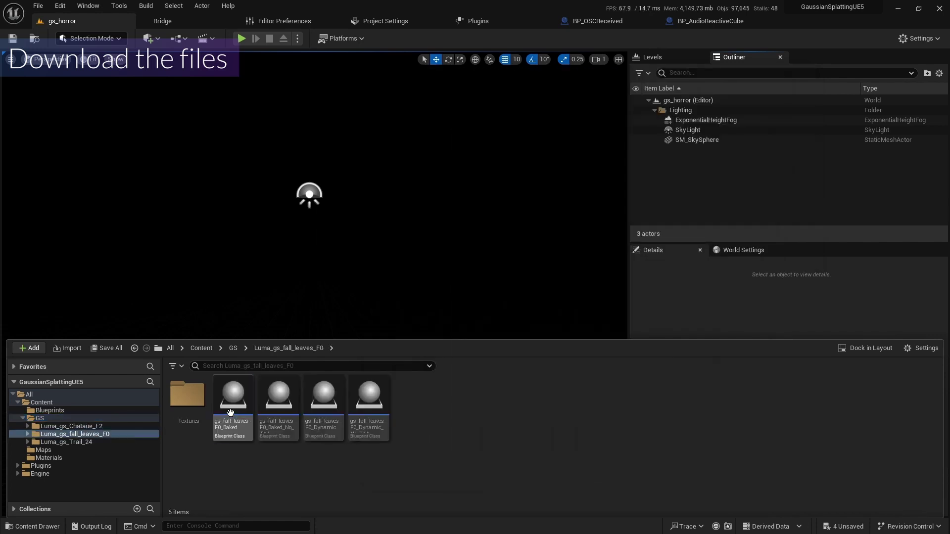
mouse_move(330, 405)
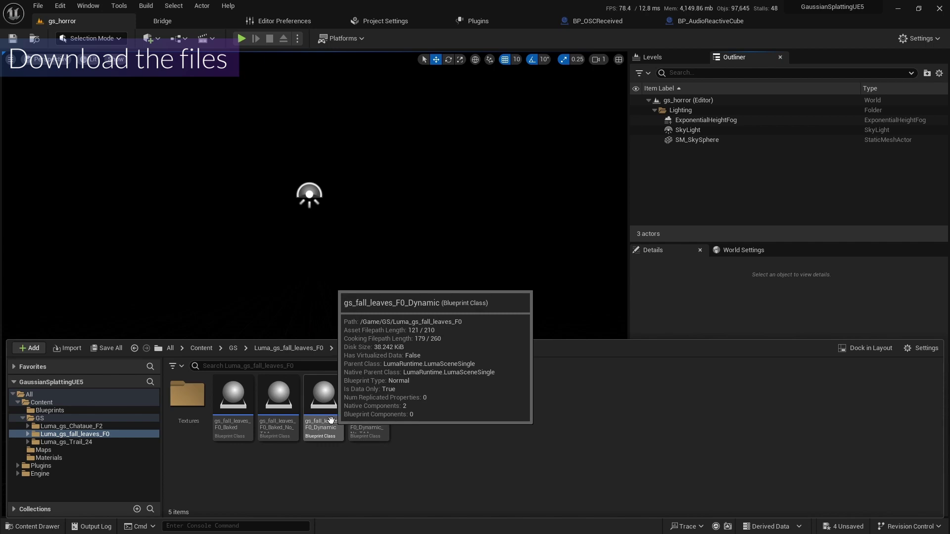
left_click_drag(330, 420, 307, 259)
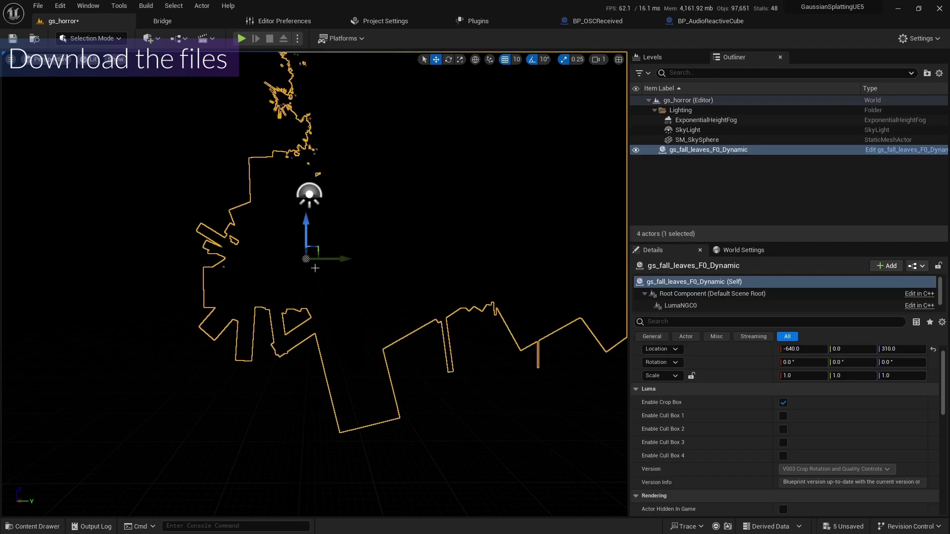
left_click(933, 349)
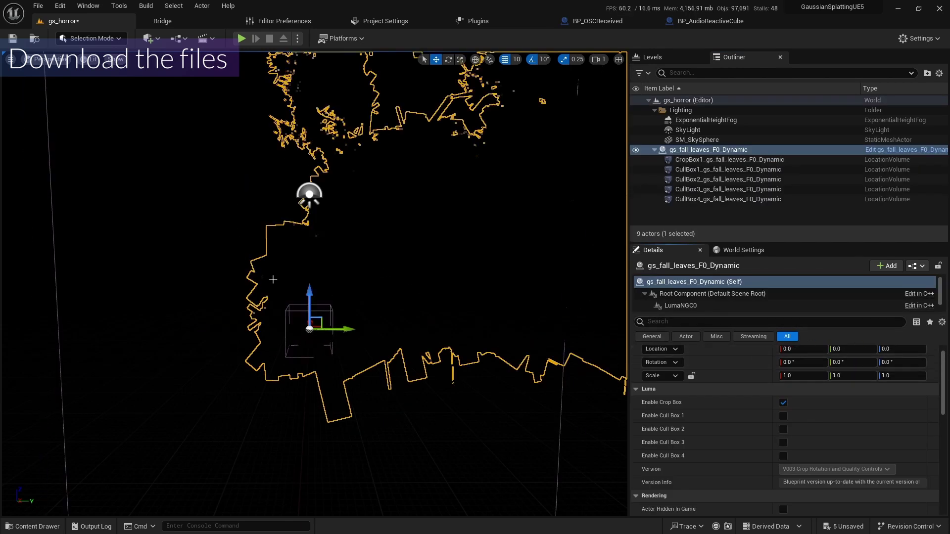
right_click_drag(256, 300, 315, 305)
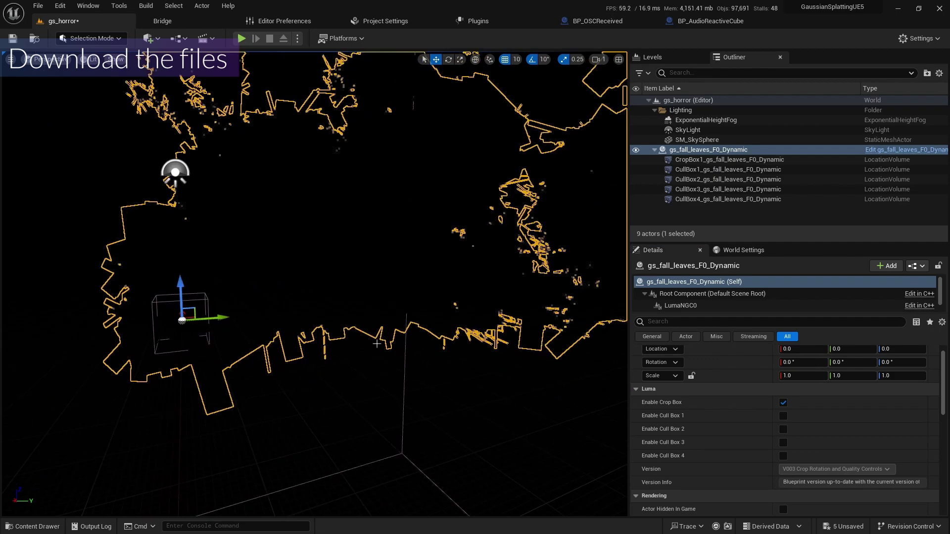
Switch to the Epic Games Launcher, search the Marketplace for "posed" and open the Posed Humans Children Pack 1 page
key("super")
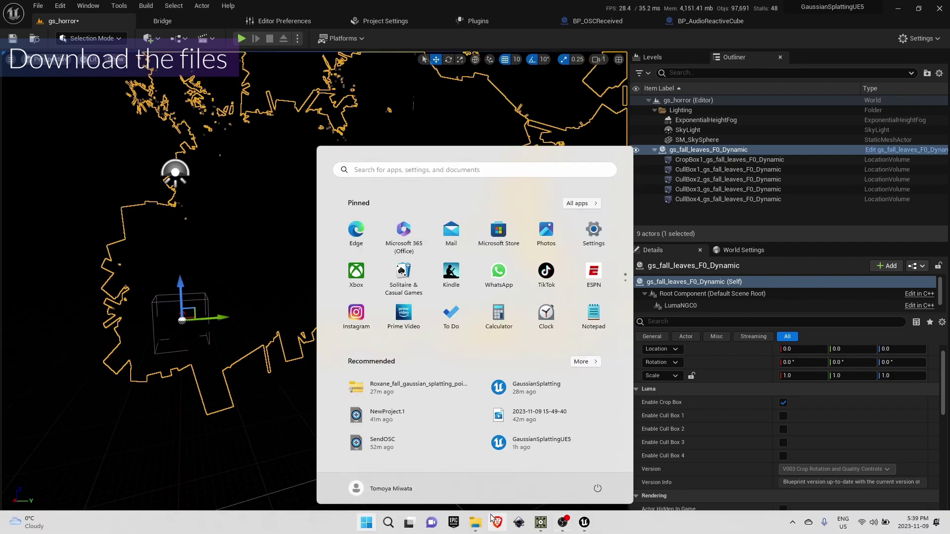
left_click(454, 523)
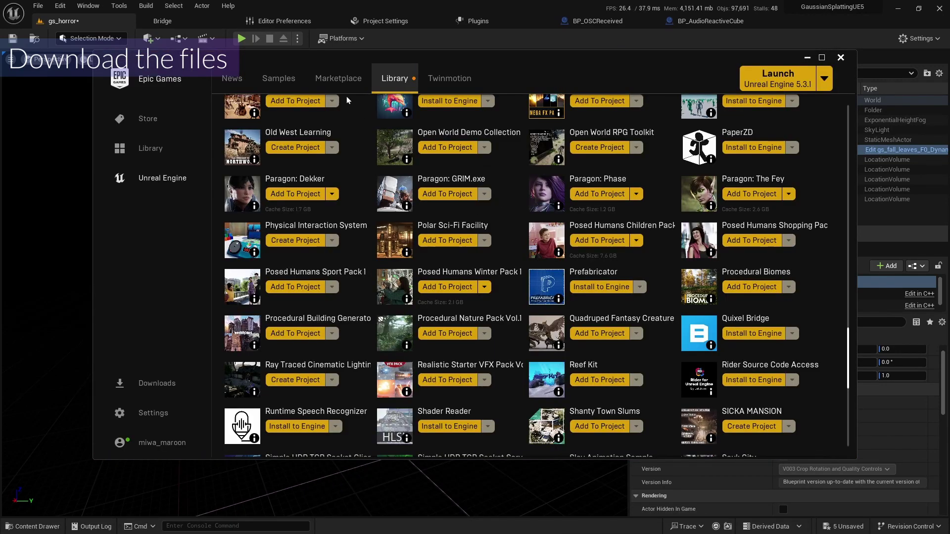
left_click(339, 79)
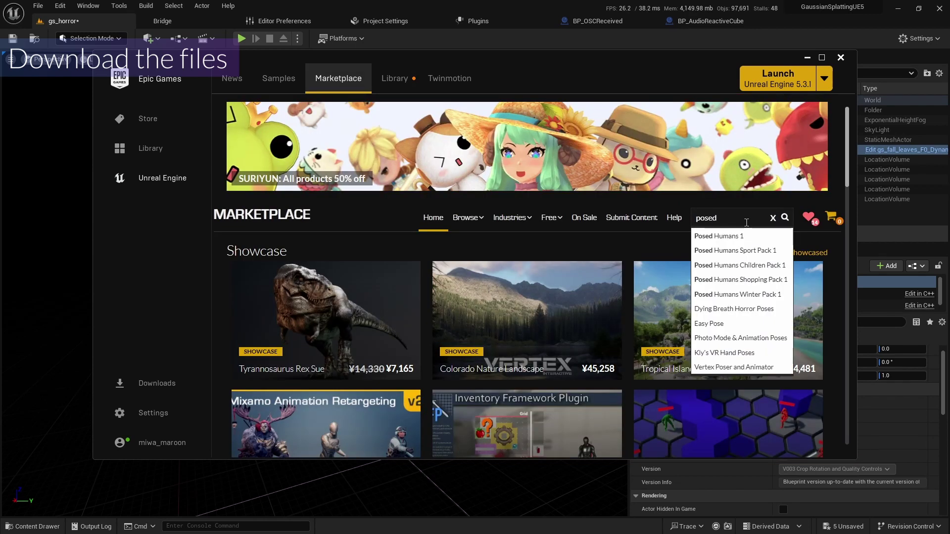
key("Down")
key("Down")
key("Down")
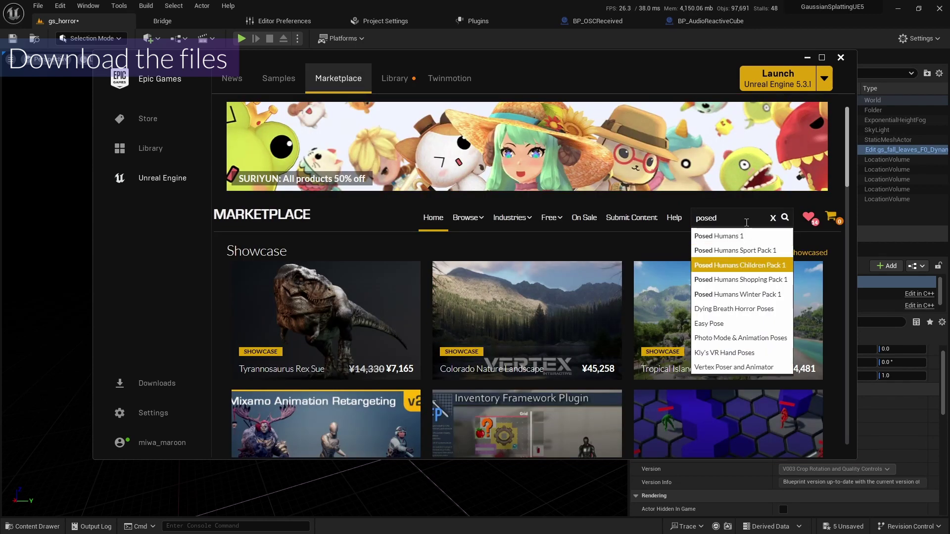
key("Return")
Add Posed Humans Children Pack 1 to the GaussianSplattingUE5 project
scroll(605, 260, "down", 1)
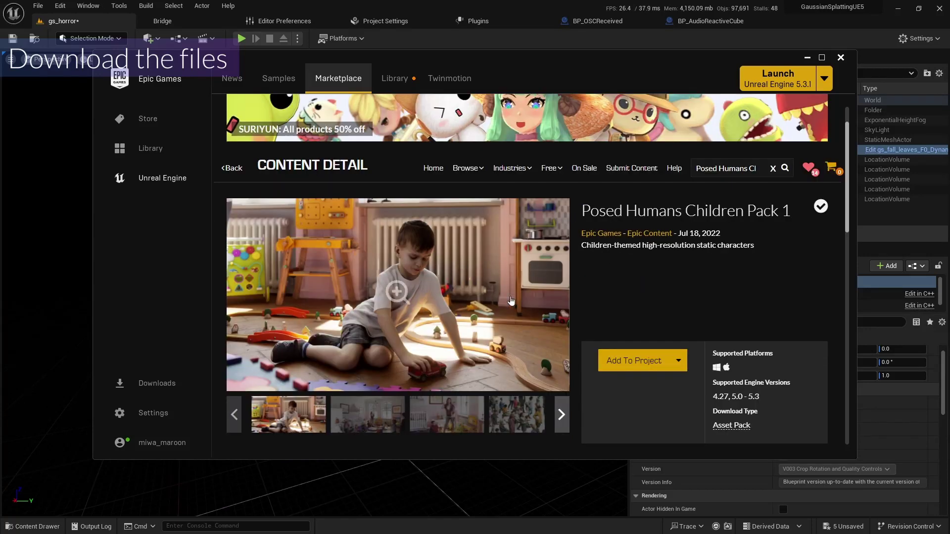
scroll(633, 304, "down", 1)
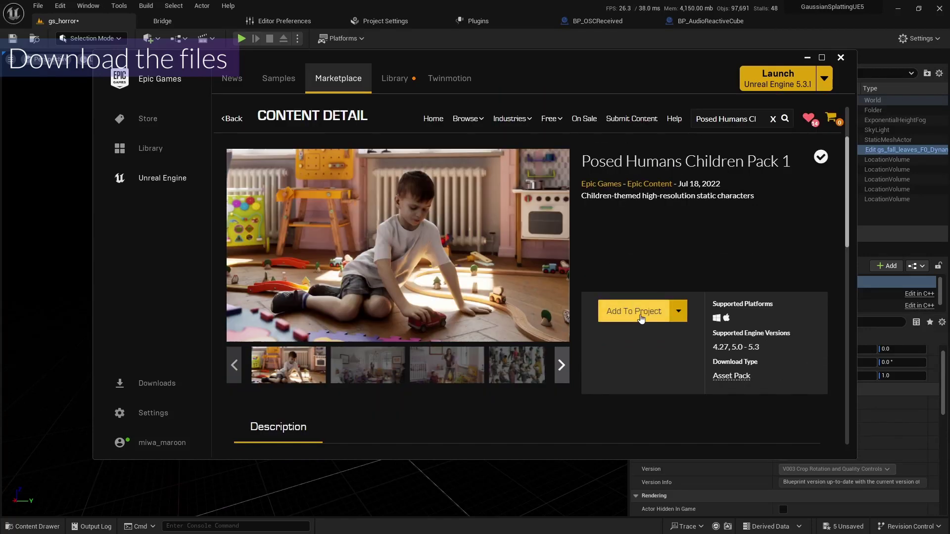
left_click(641, 316)
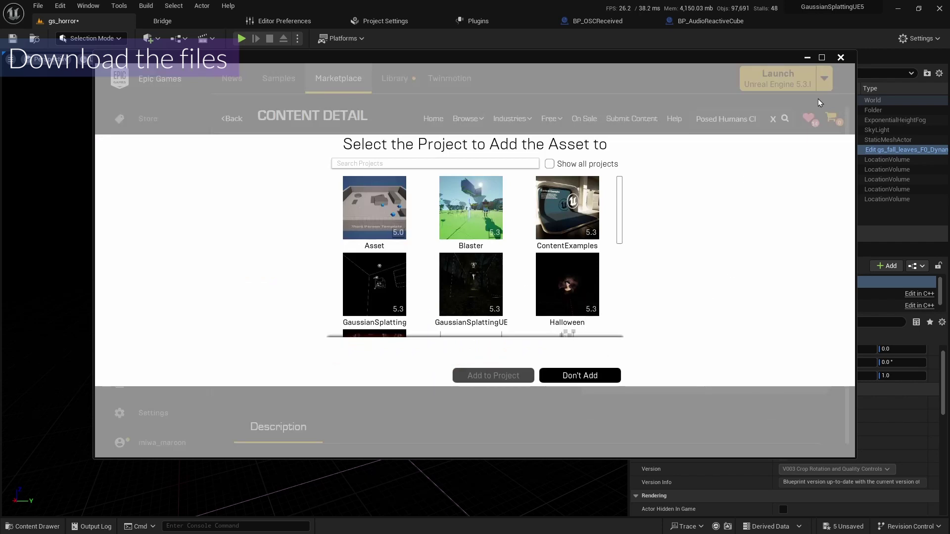
left_click(471, 284)
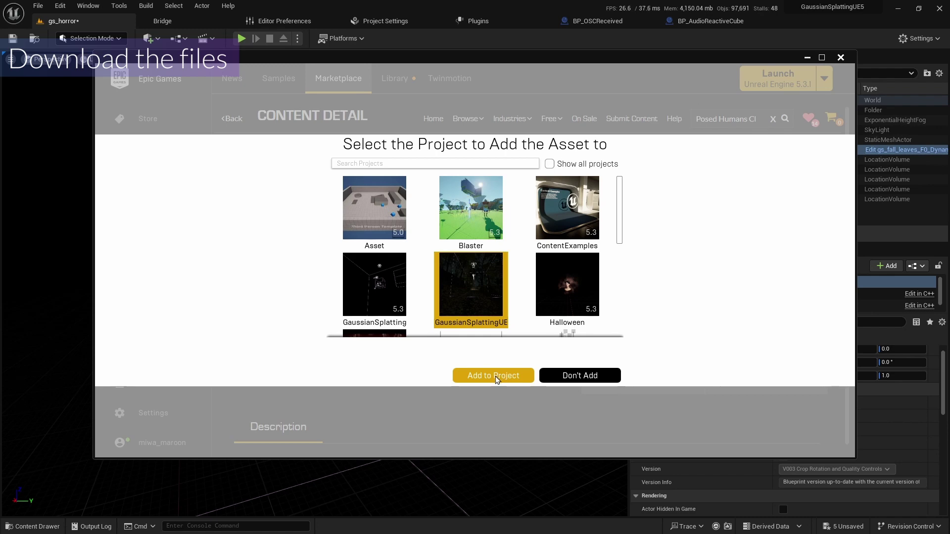
left_click(495, 377)
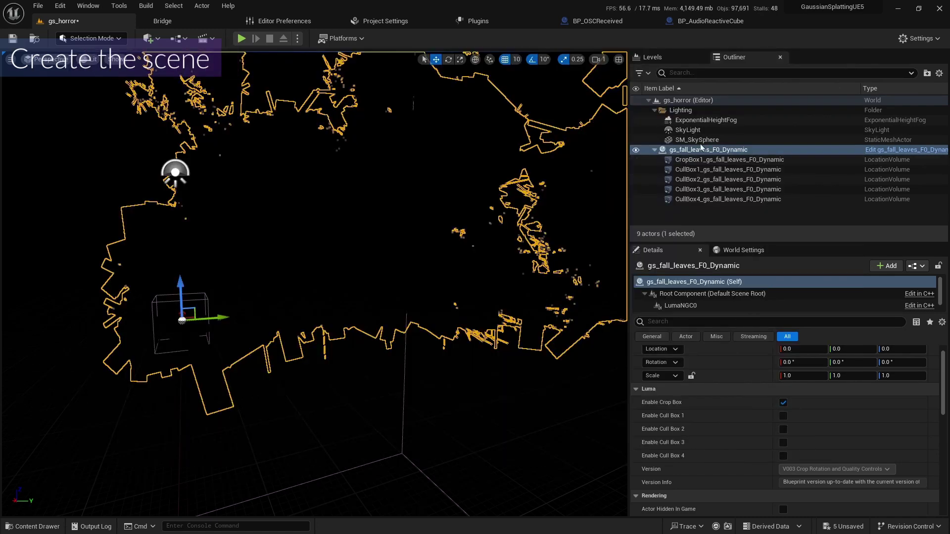
Set the Fog Density of the ExponentialHeightFog to 0.05
left_click(712, 121)
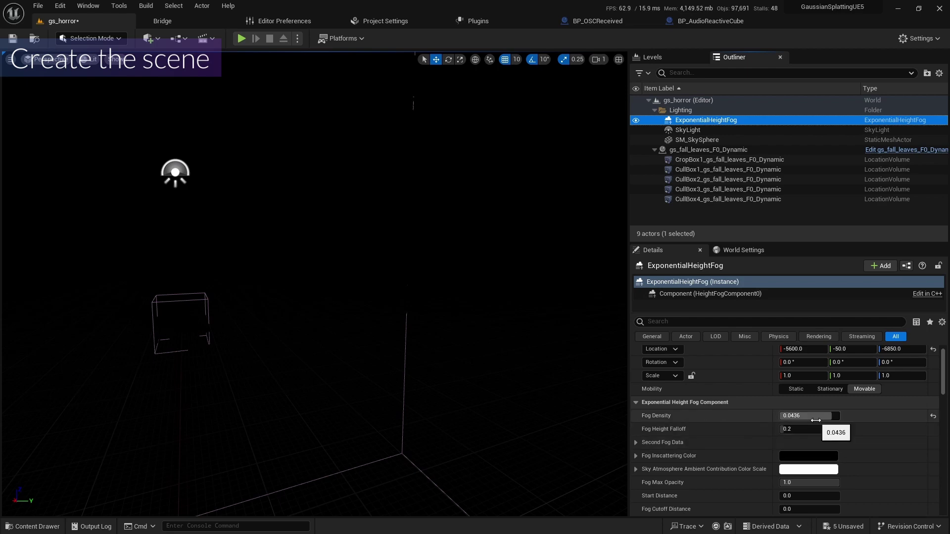
left_click(816, 420)
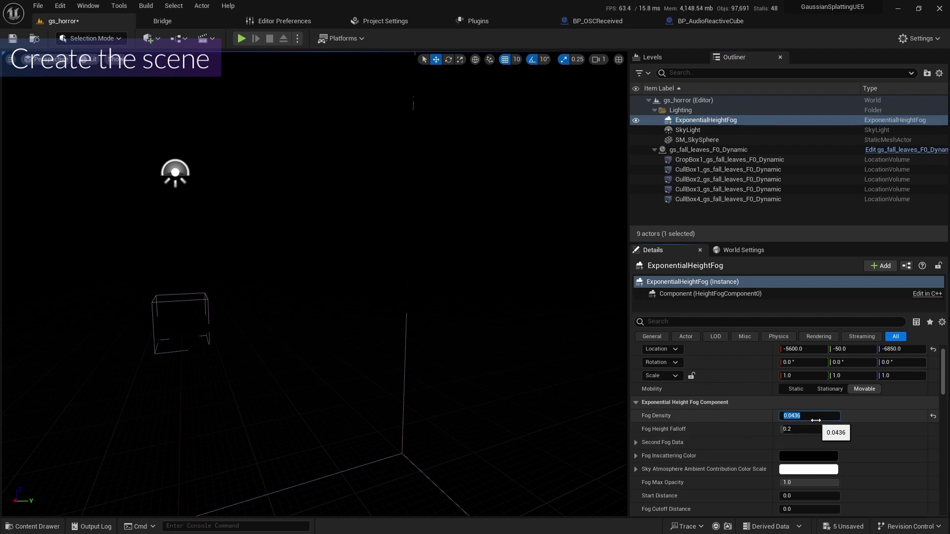
type("0.05")
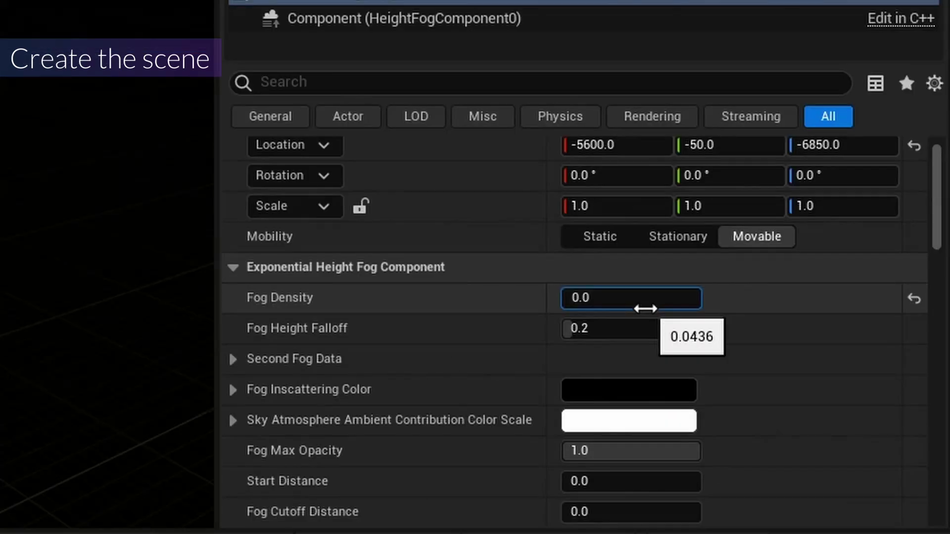
key("Return")
Enable Volumetric Fog on the ExponentialHeightFog
left_click(643, 2)
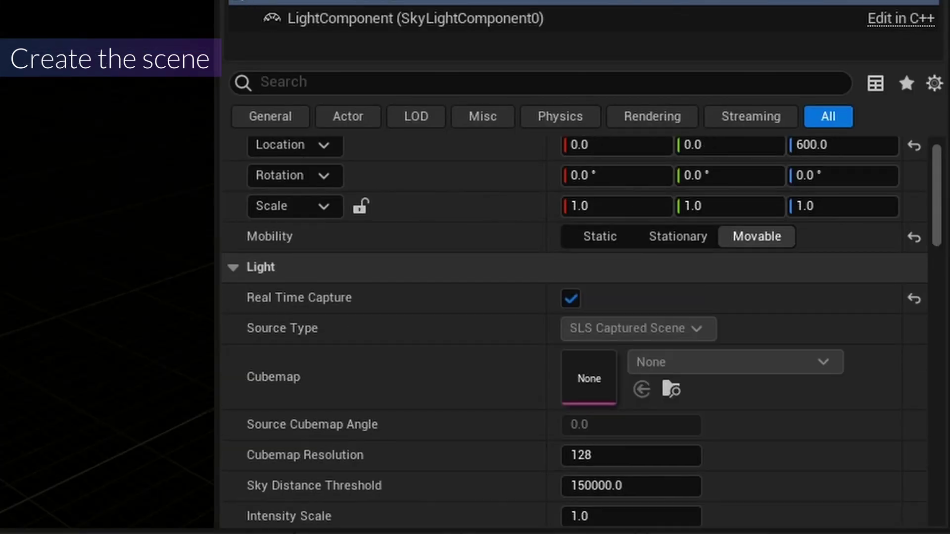
left_click(630, 2)
scroll(483, 327, "down", 15)
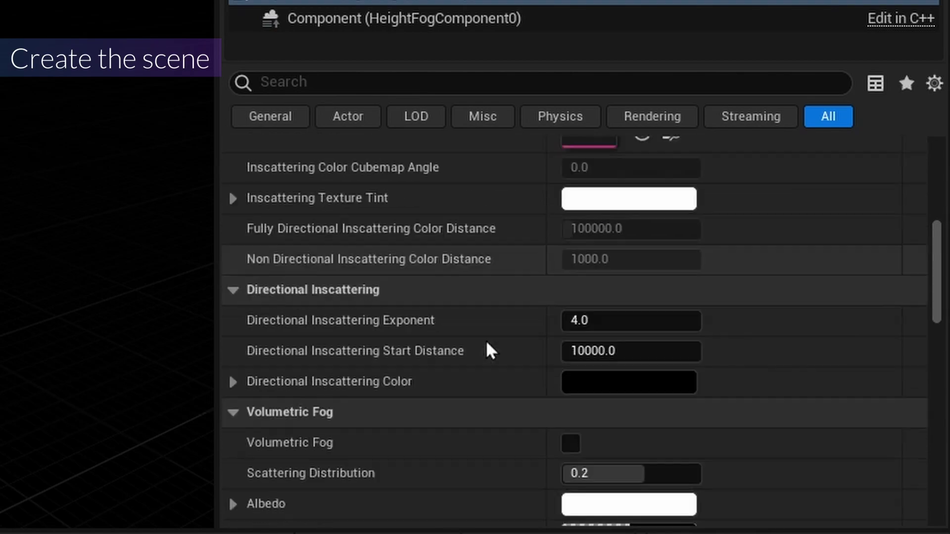
left_click(571, 371)
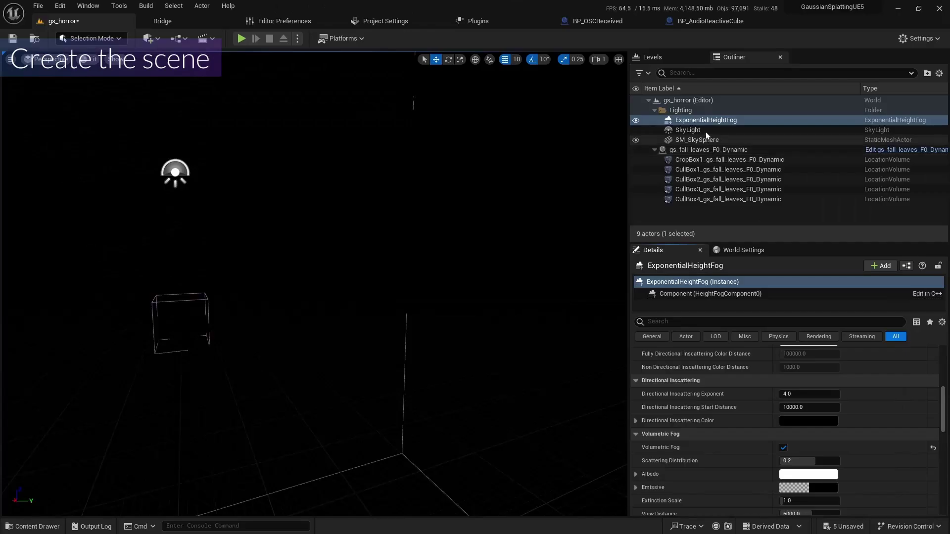
Turn off Real Time Capture on the SkyLight and set its Source Type to SLS Specified Cubemap
left_click(706, 131)
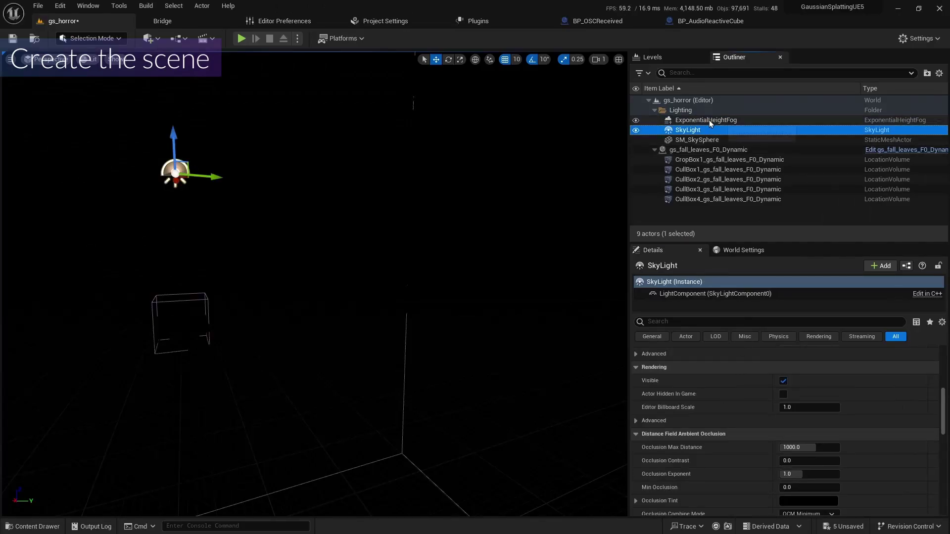
scroll(729, 407, "up", 6)
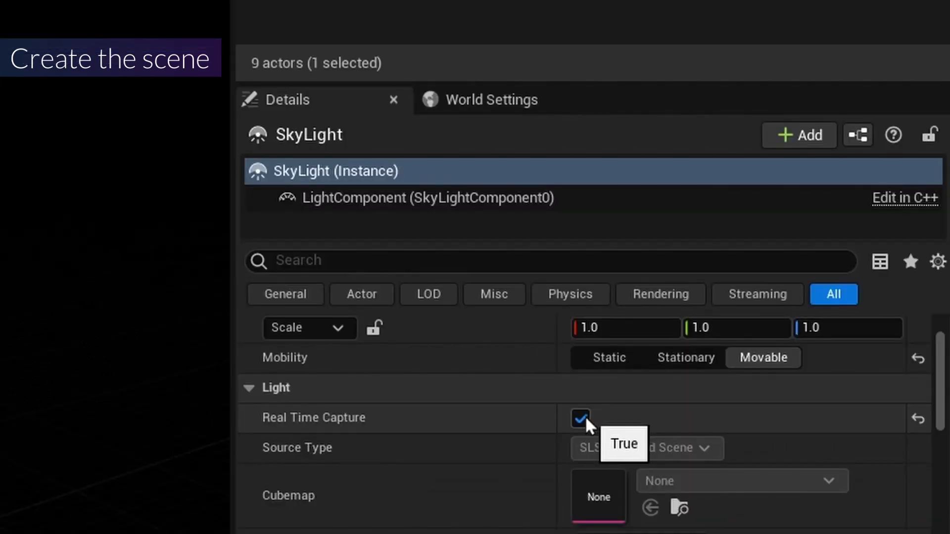
left_click(585, 416)
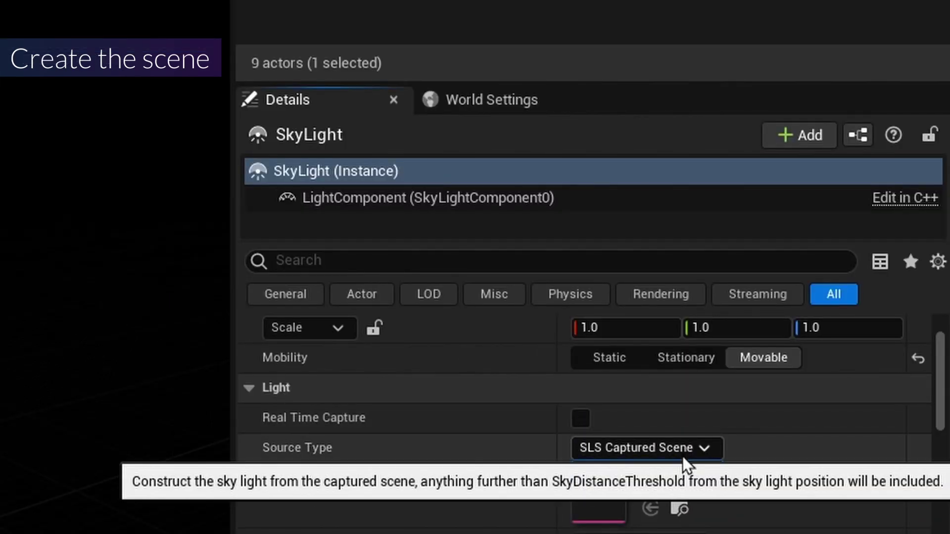
left_click(682, 455)
left_click(681, 495)
Assign the ScenePreviewCube cubemap to the SkyLight and set its Intensity Scale to 0.5
left_click(727, 487)
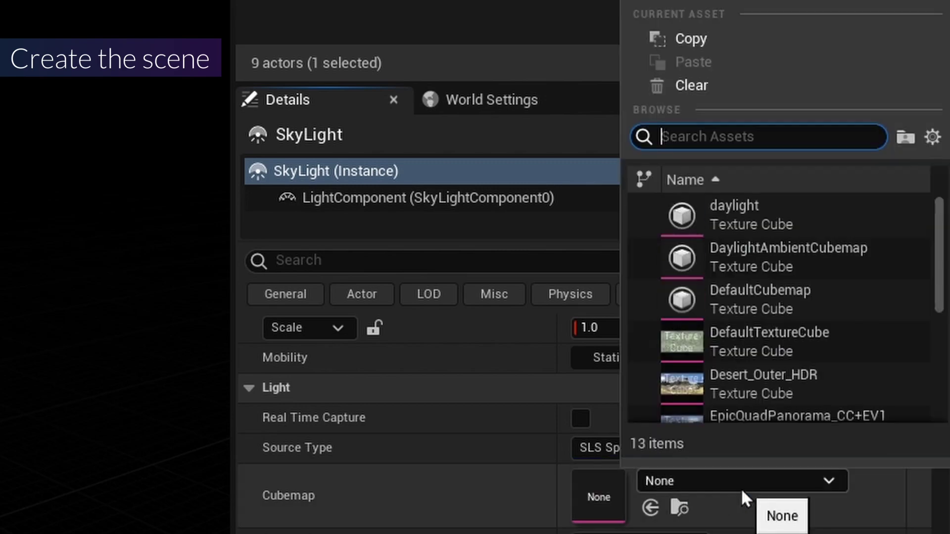
scroll(744, 402, "down", 4)
scroll(744, 401, "down", 2)
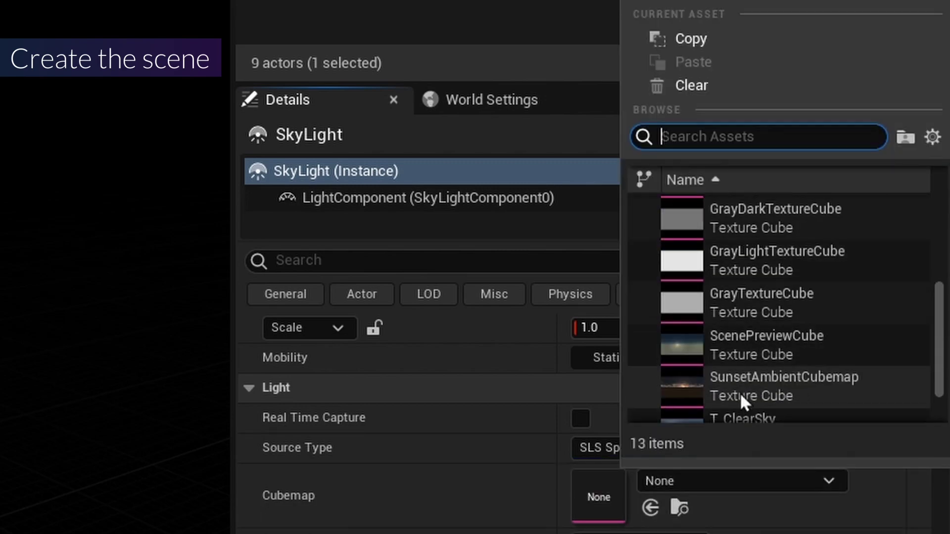
left_click(738, 340)
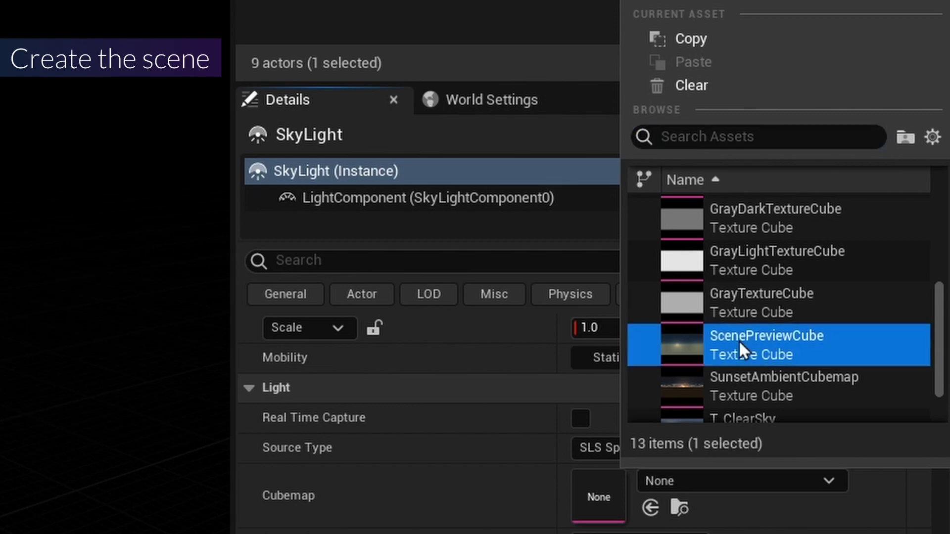
scroll(738, 494, "down", 3)
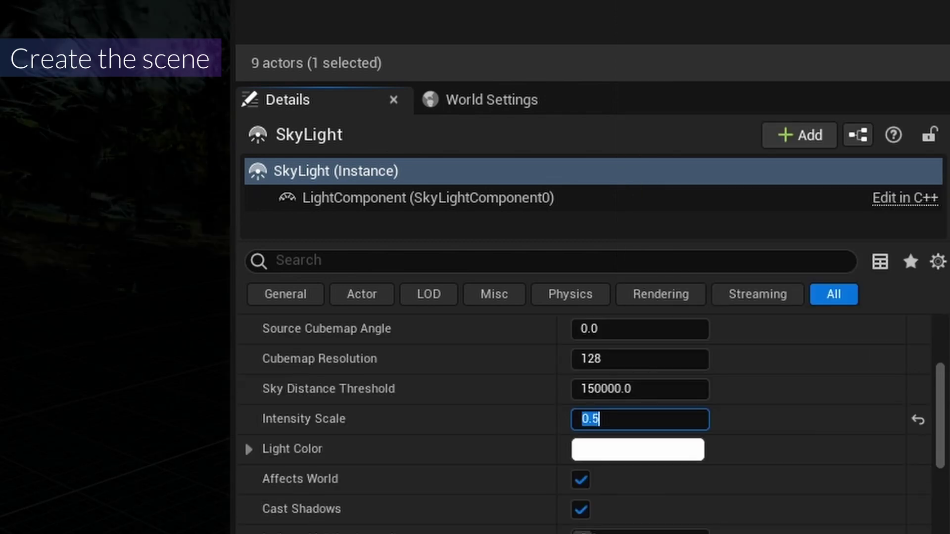
key("Return")
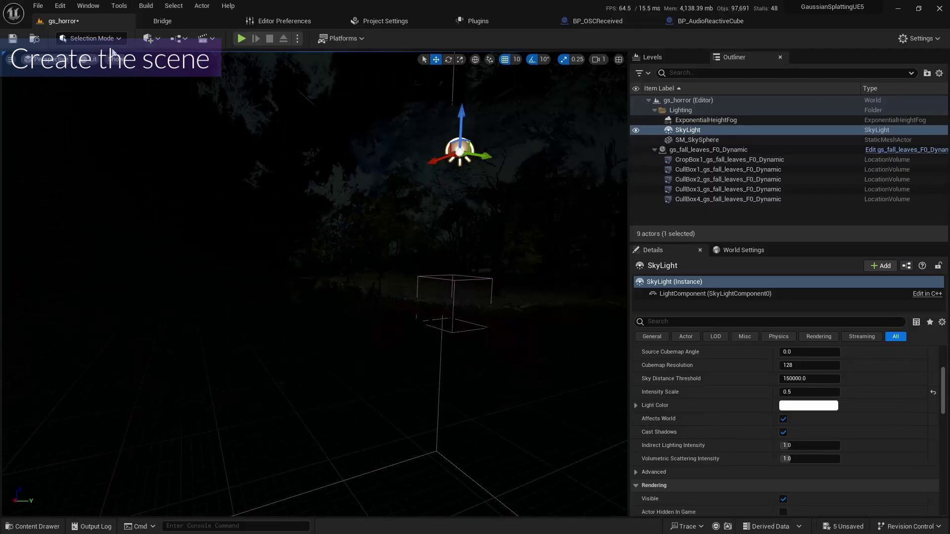
Add a Cine Camera Actor to the level
left_click(149, 39)
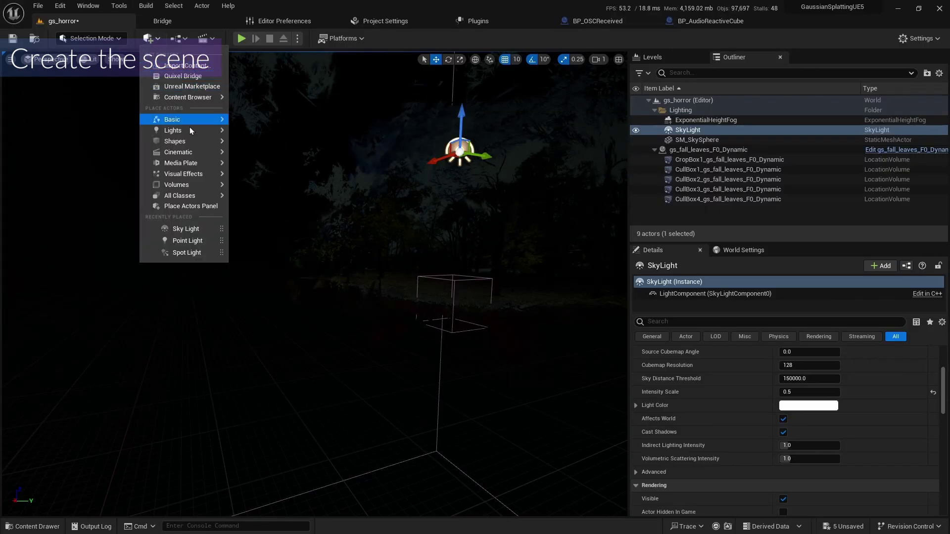
mouse_move(192, 147)
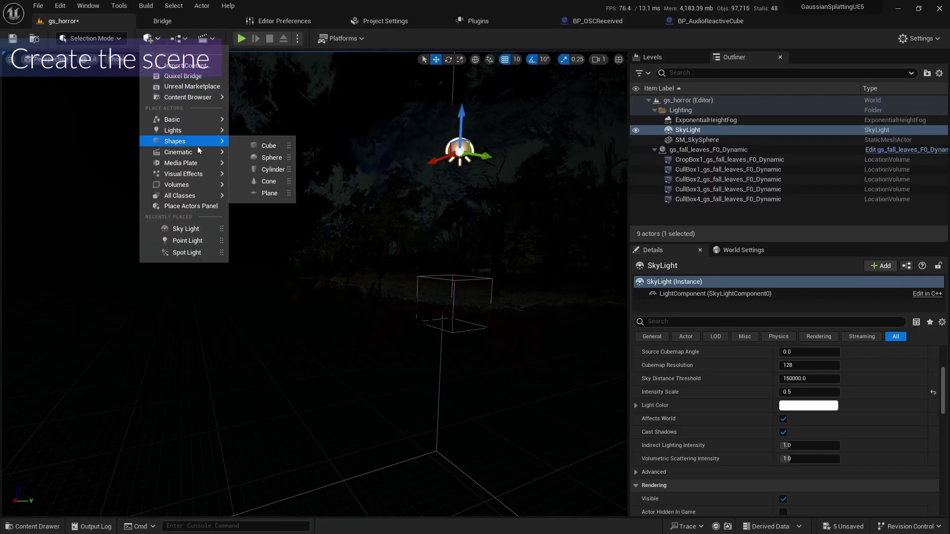
left_click(292, 159)
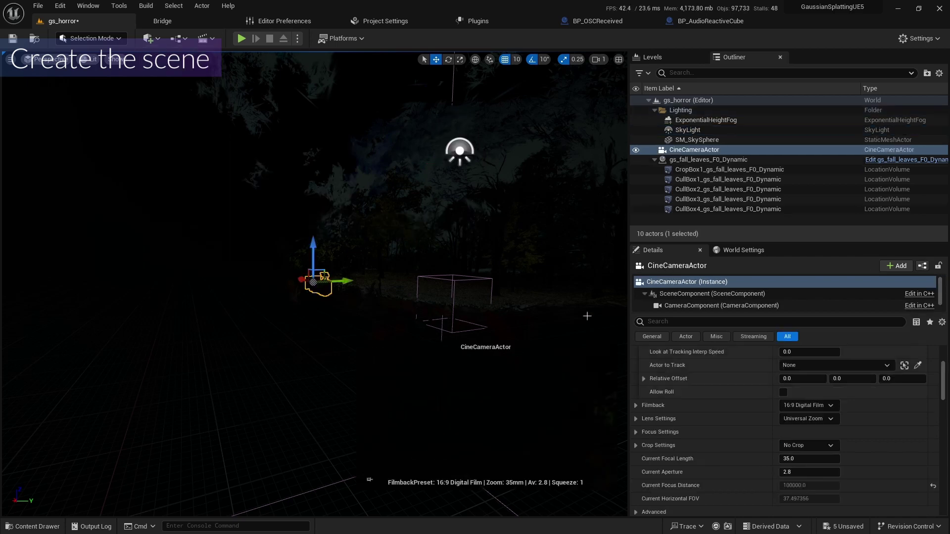
Paste the copied location onto the CineCameraActor and set its X location to -140
right_click(748, 365)
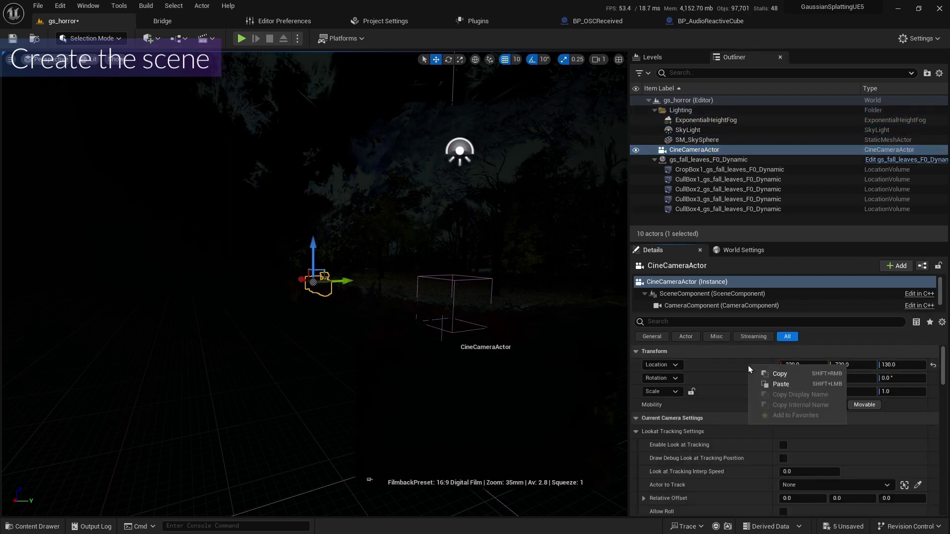
left_click(767, 383)
left_click(804, 368)
type("-140")
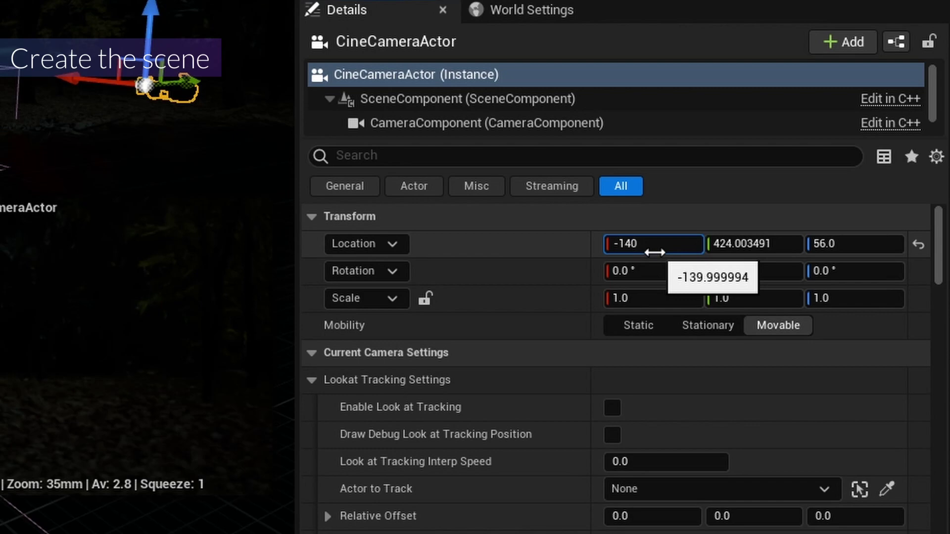
key("Return")
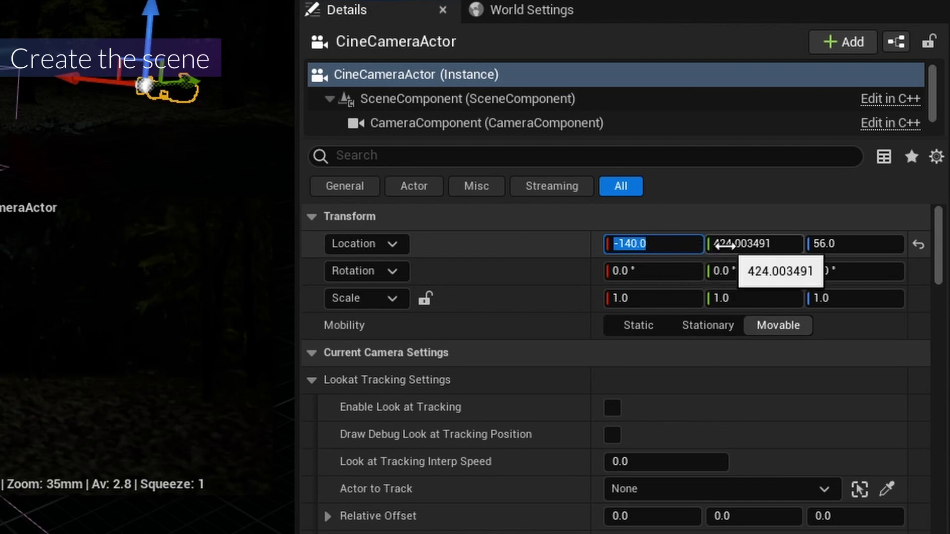
Set the CineCameraActor's Y location to 425 and its Y rotation to 5°
left_click(725, 247)
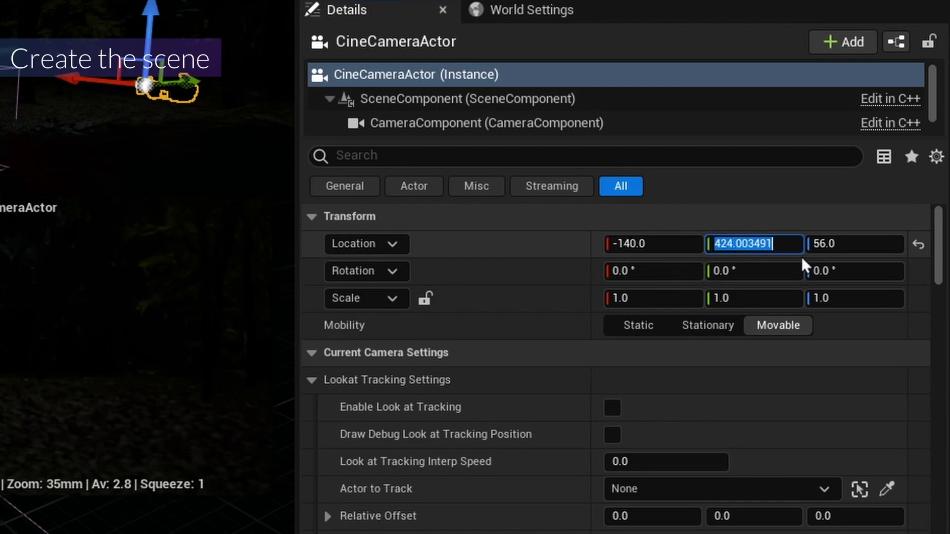
type("425")
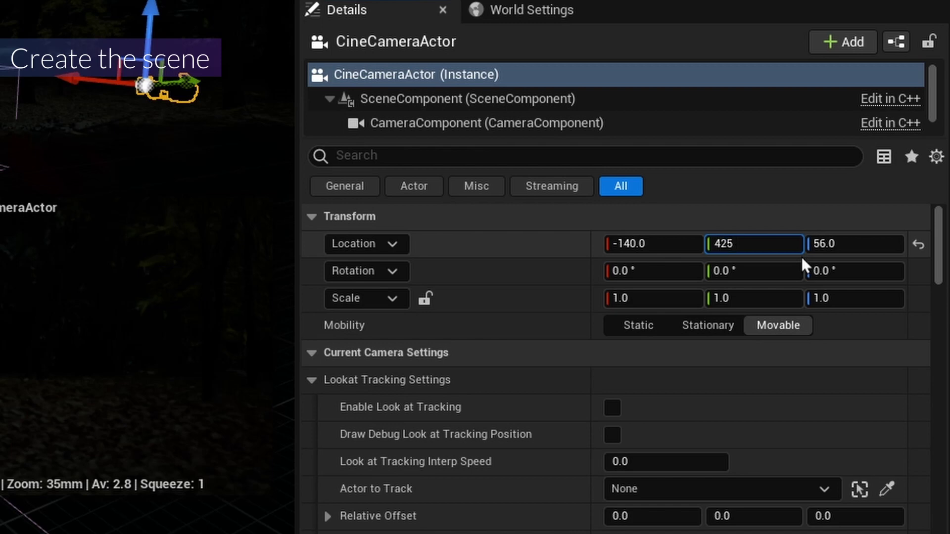
key("Return")
left_click(769, 271)
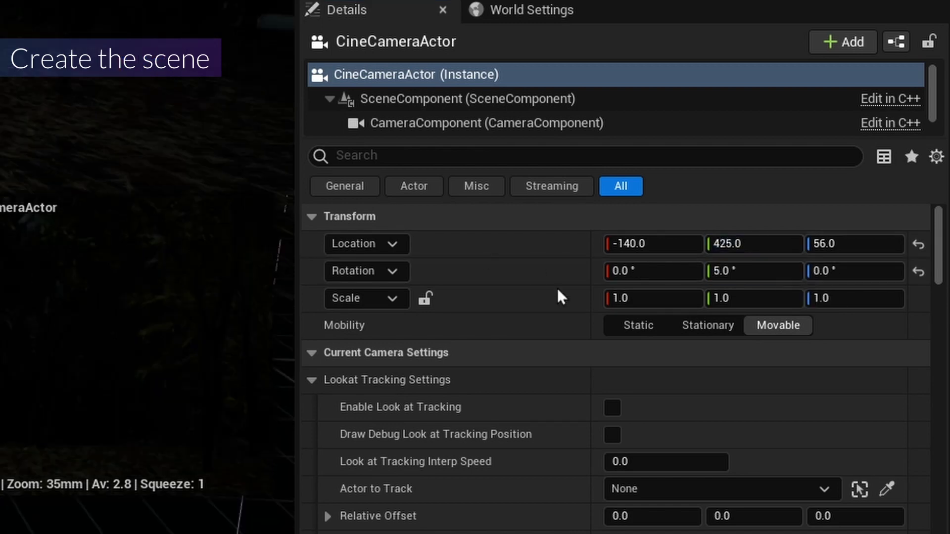
Set the Current Focal Length of the CineCameraActor to 15
scroll(486, 390, "down", 10)
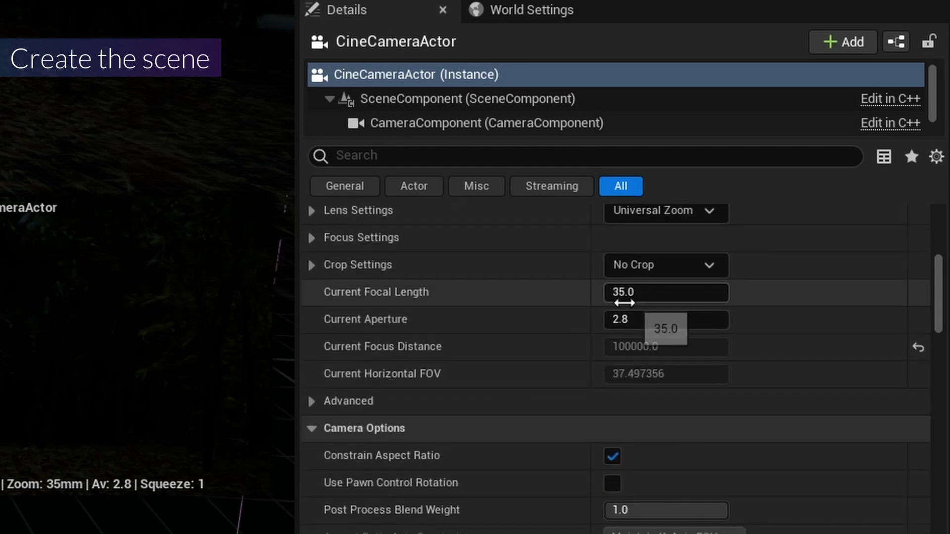
left_click(636, 295)
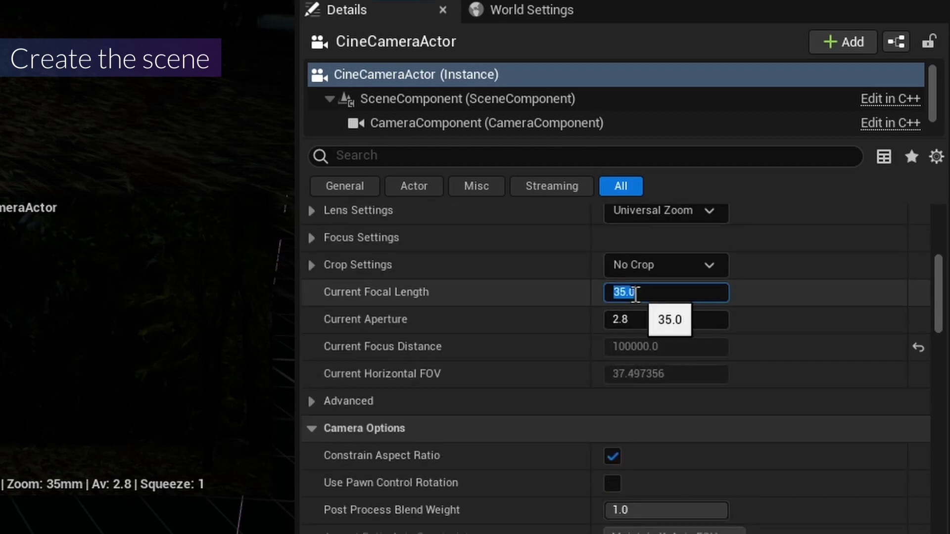
type("15")
key("Return")
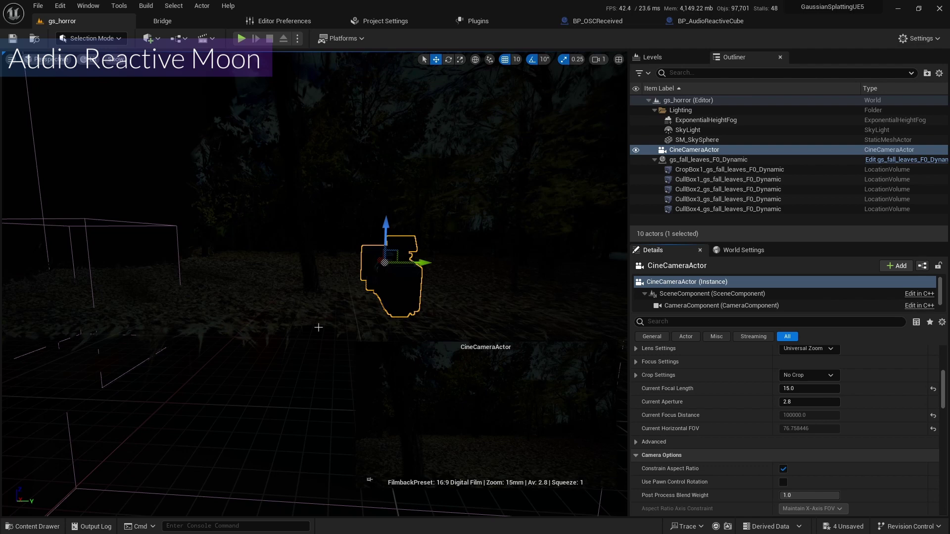
Create a Blueprint class with Actor as parent in the Blueprints folder and name it BP_AudioReactivemoon
left_click(31, 526)
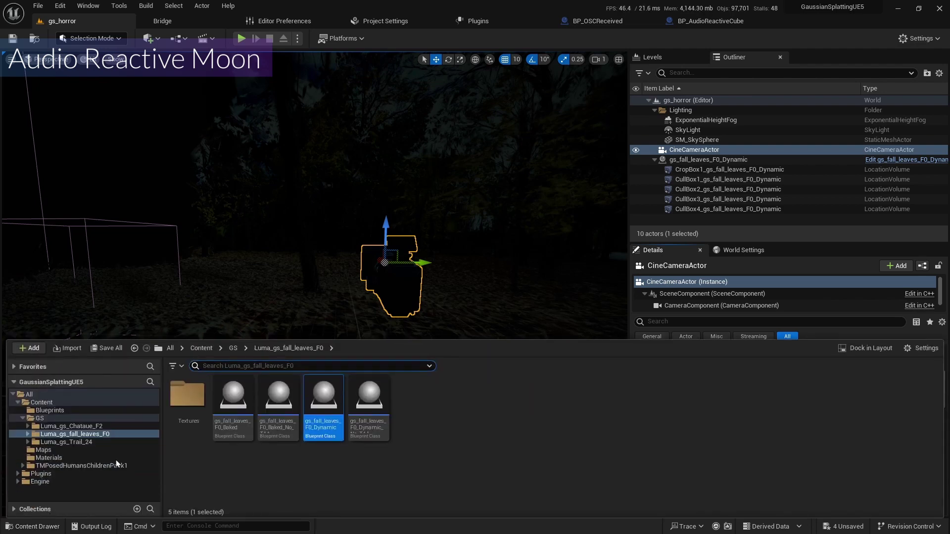
left_click(55, 414)
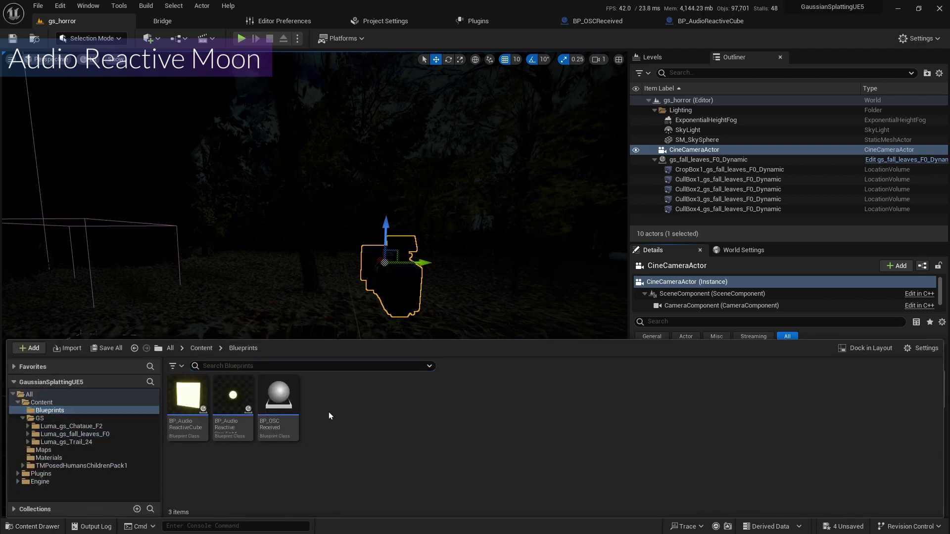
right_click(328, 411)
left_click(372, 129)
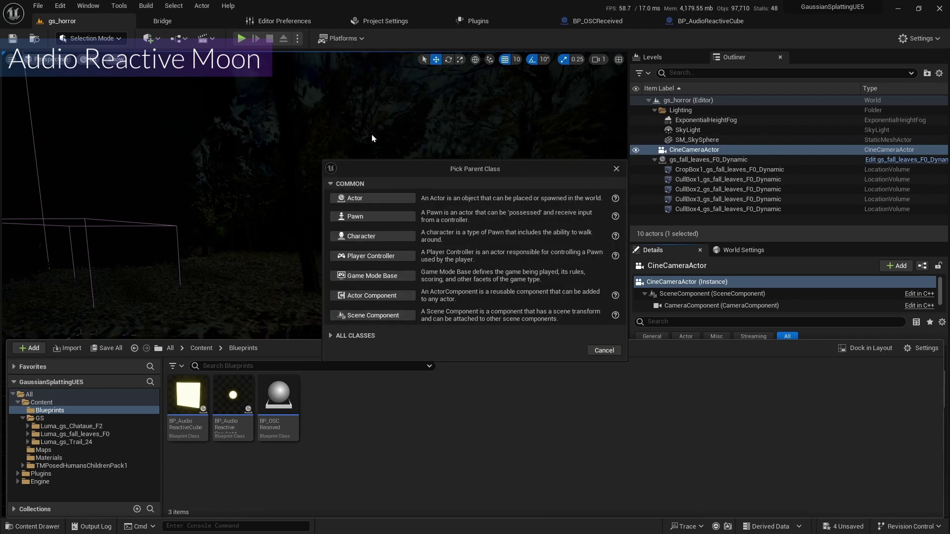
left_click(379, 200)
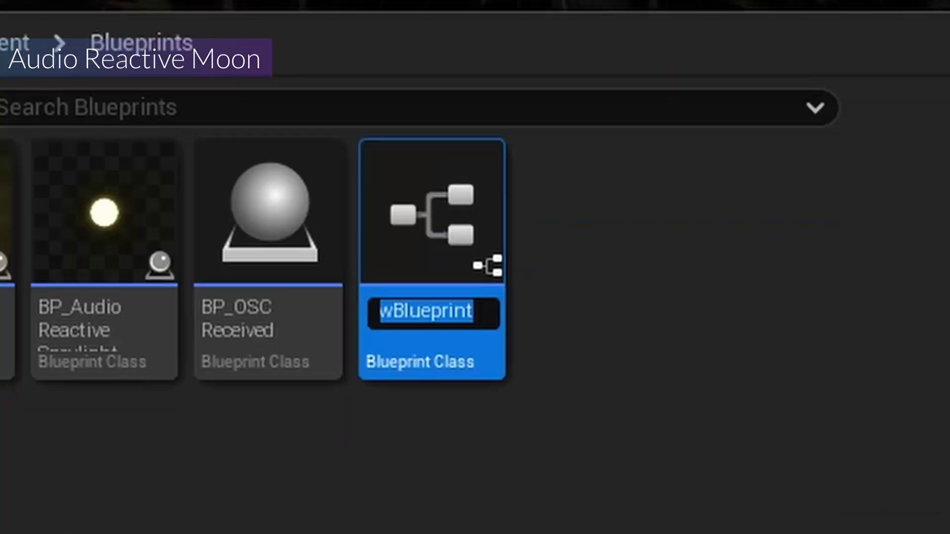
type("BP_A")
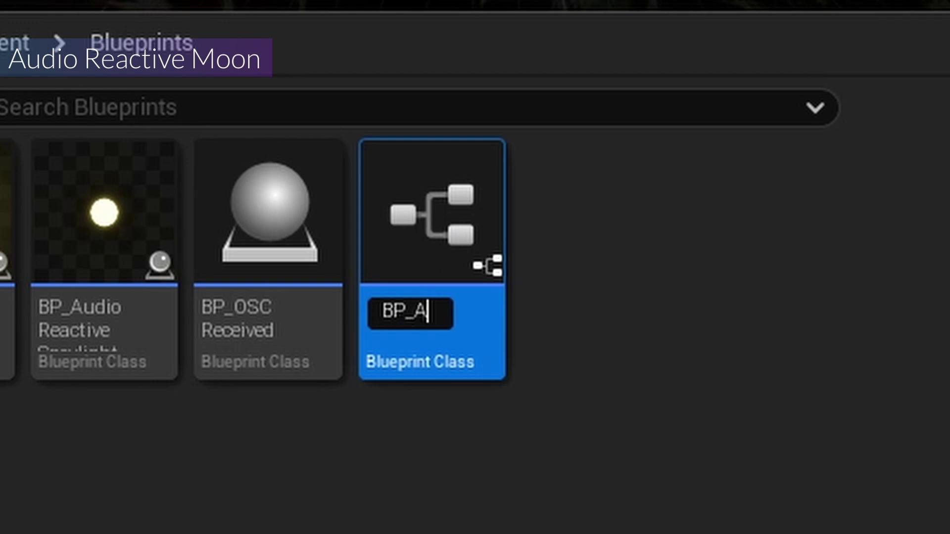
type("udioRe")
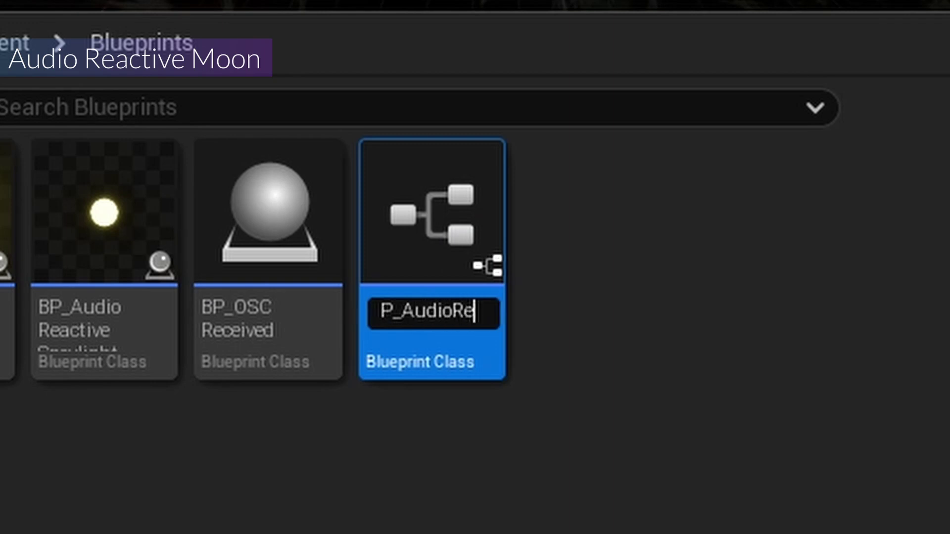
type("activemoon")
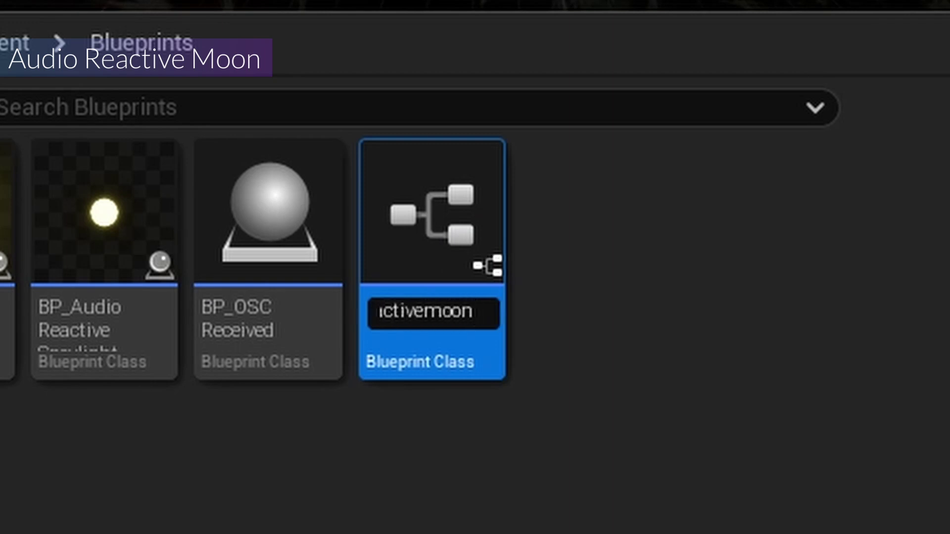
key("Return")
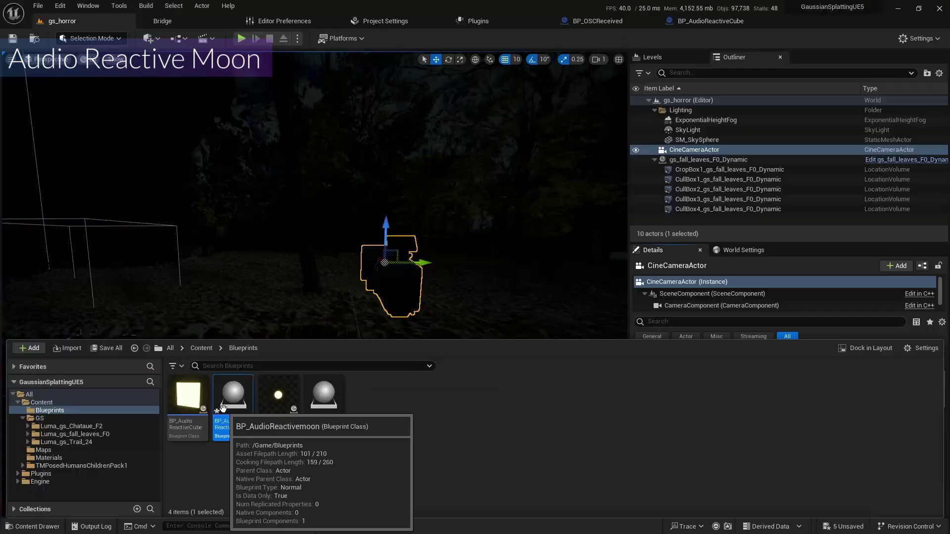
Open and compile the BP_AudioReactivemoon blueprint, and add a Cylinder component to it
double_click(104, 247)
left_click(74, 38)
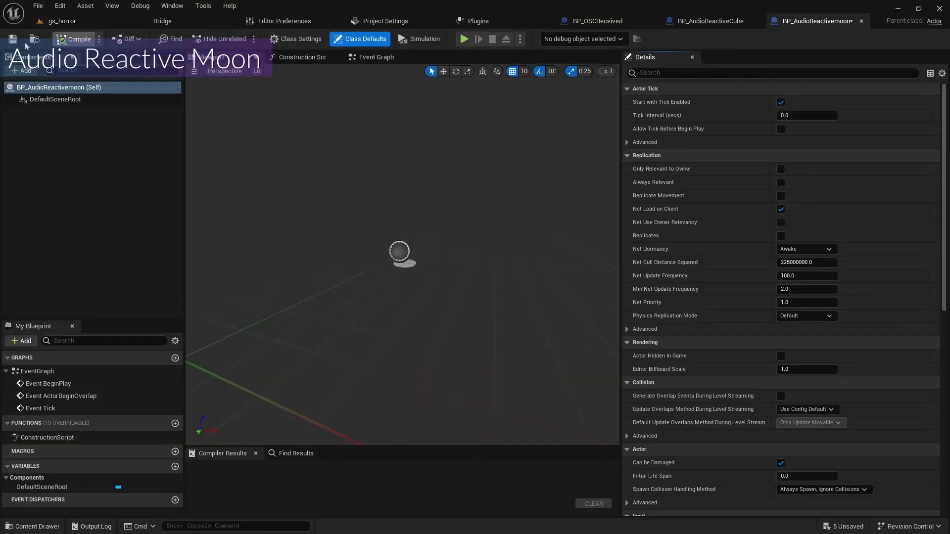
left_click(24, 70)
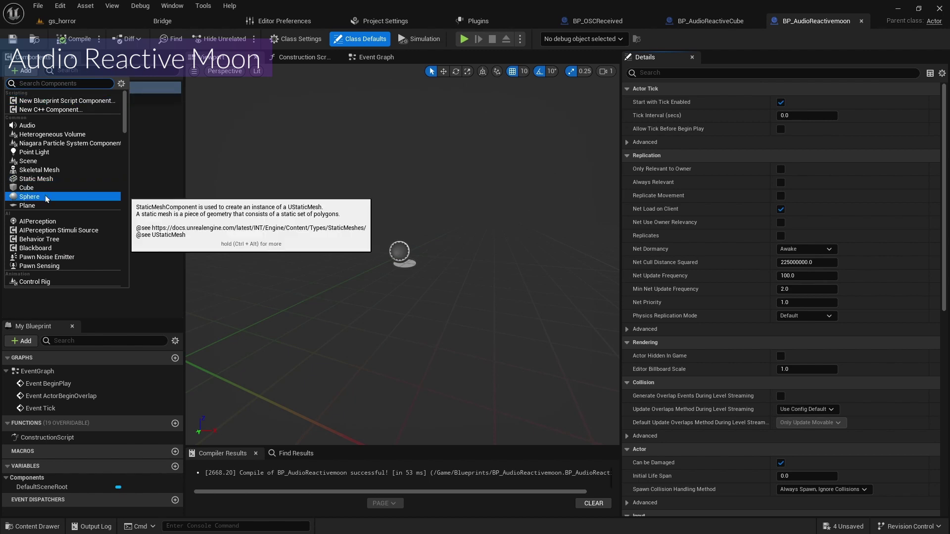
type("cyl")
key("Return")
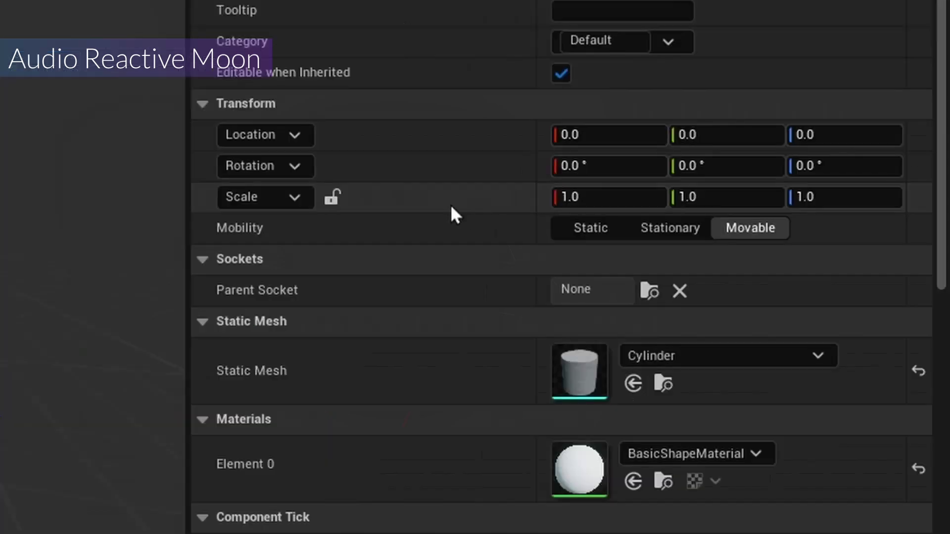
Set the Cylinder component's scale to 2 in X, 2 in Y and 0.05 in Z
left_click(587, 196)
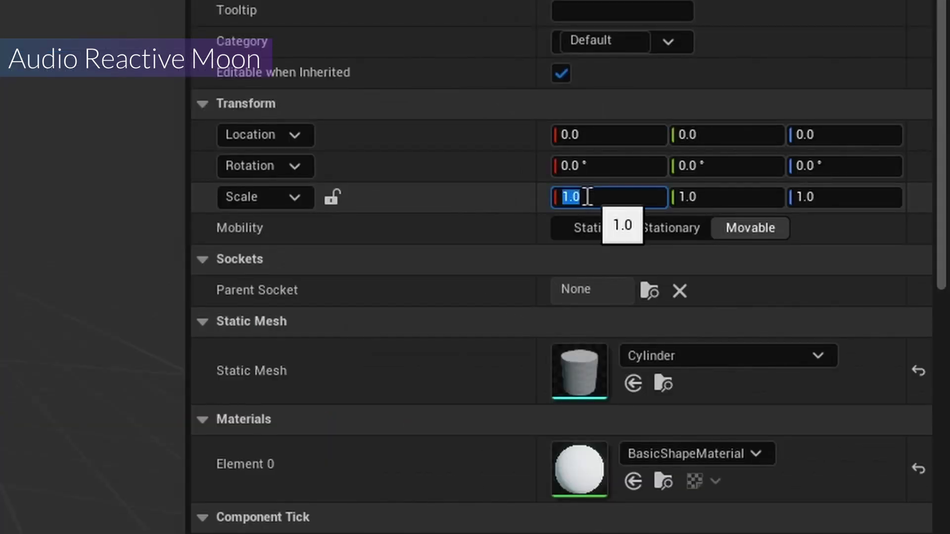
type("2")
left_click(690, 199)
type("2")
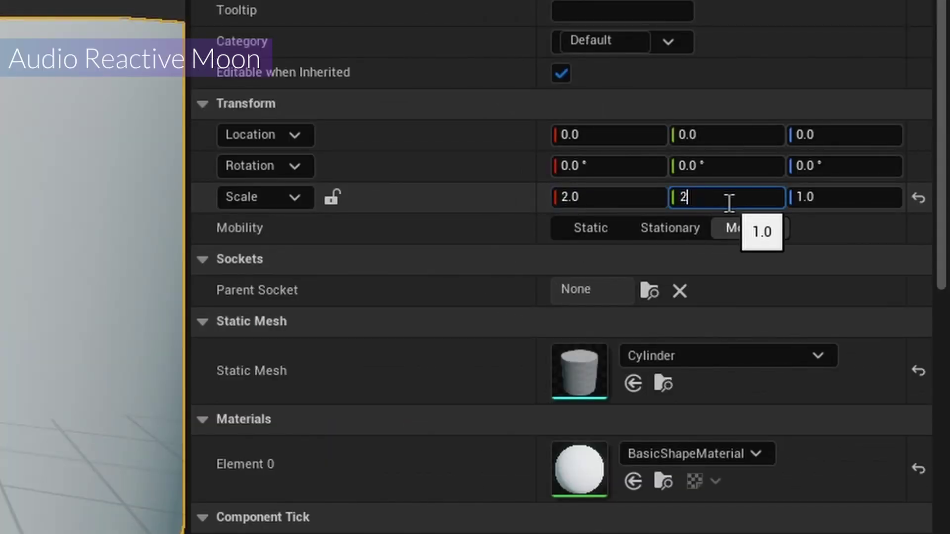
left_click(817, 207)
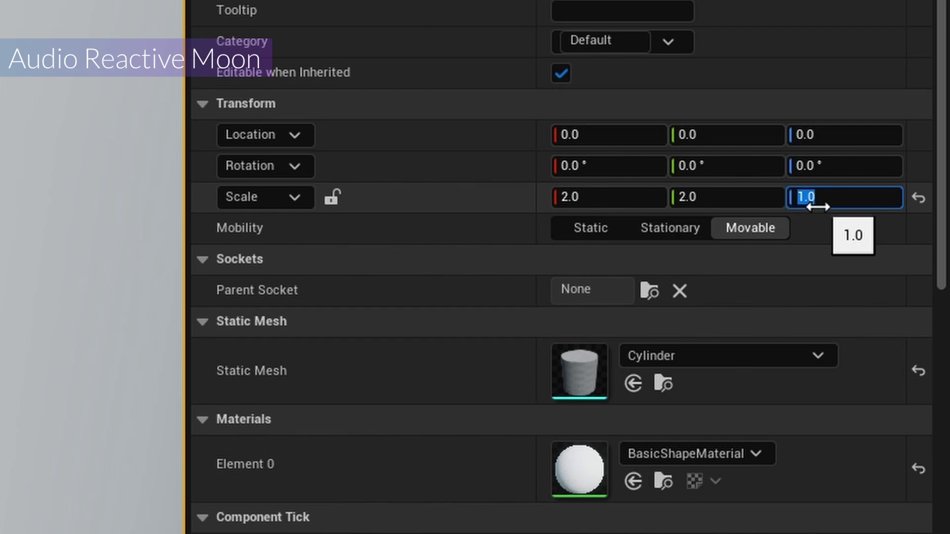
type("0.0")
key("Return")
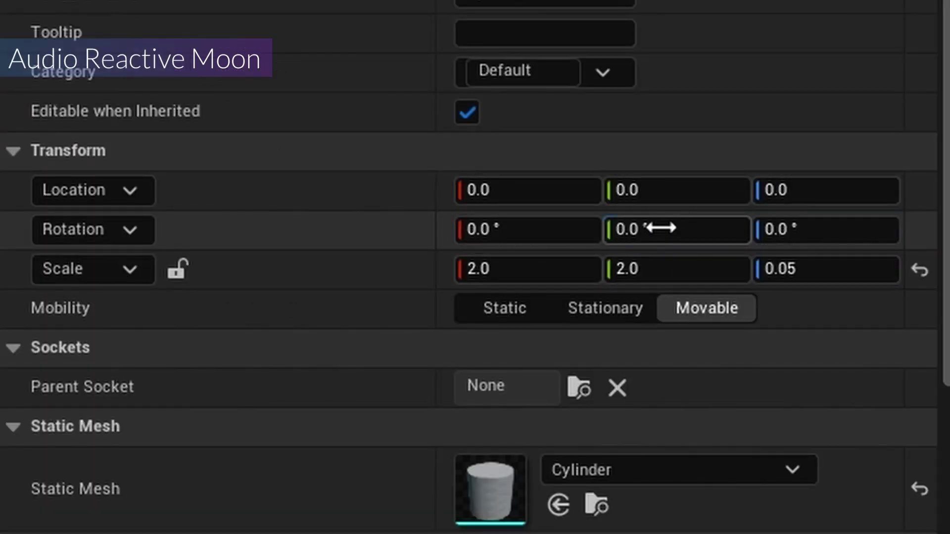
Set the Cylinder component's Y rotation to 90 degrees so the disc stands upright
left_click(660, 228)
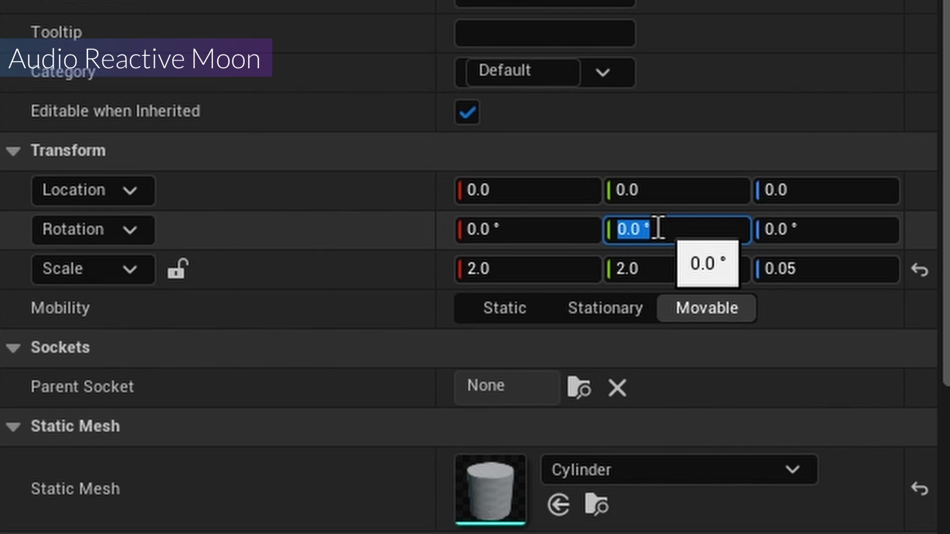
type("9")
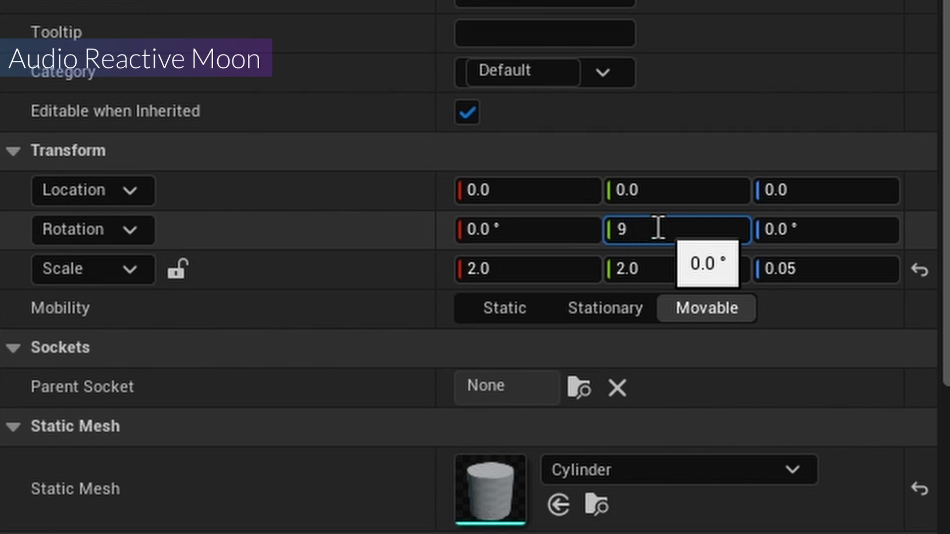
type("0")
key("Return")
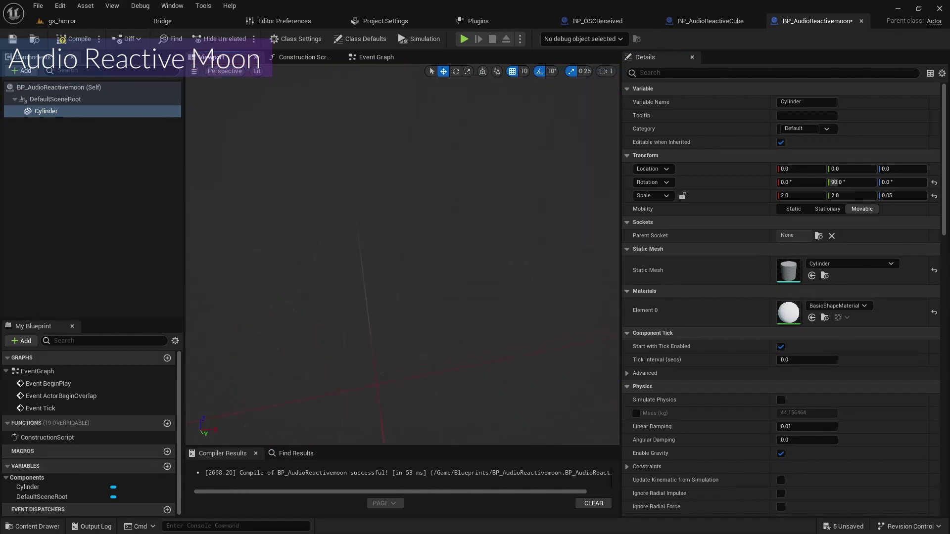
right_click_drag(402, 255, 428, 232)
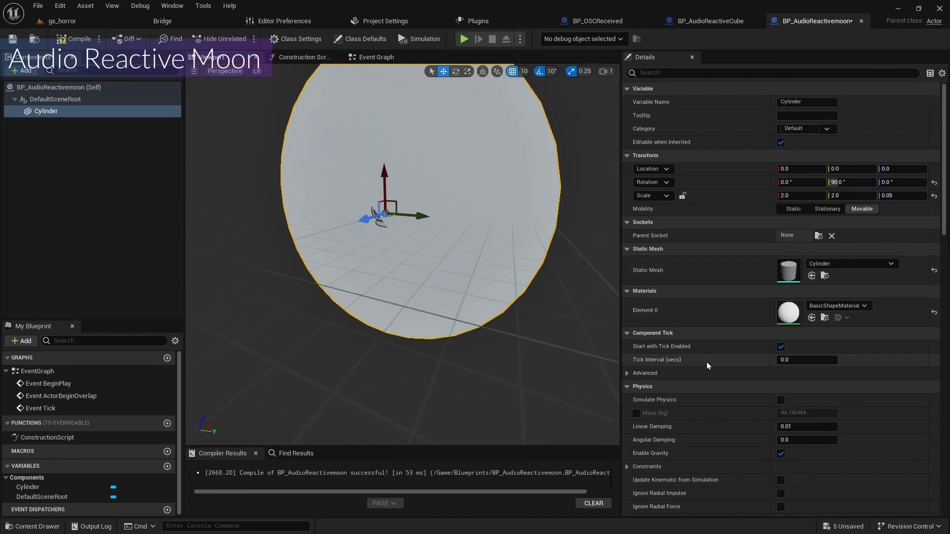
Duplicate the MI_EmissiveLight material instance in the Materials folder and rename the copy MI_EmissiveMoon
key("ctrl+space")
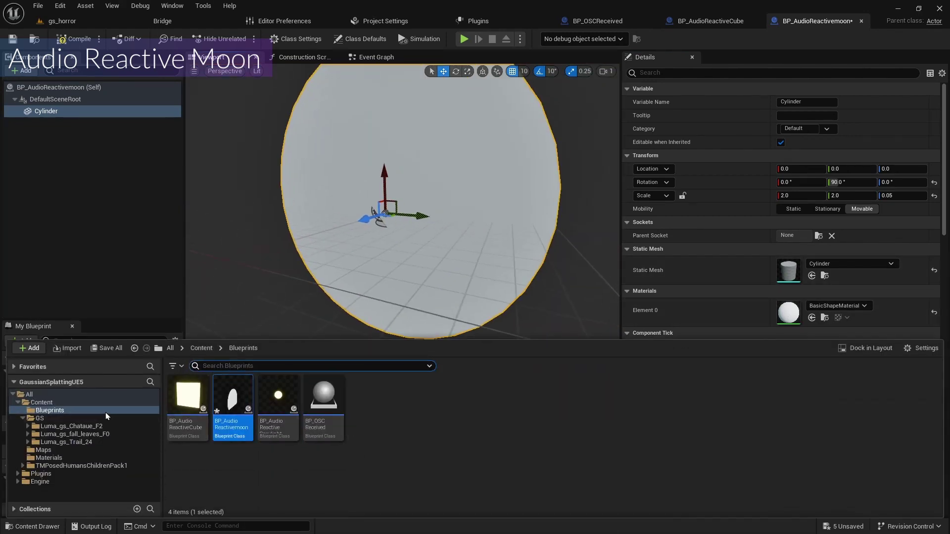
left_click(49, 458)
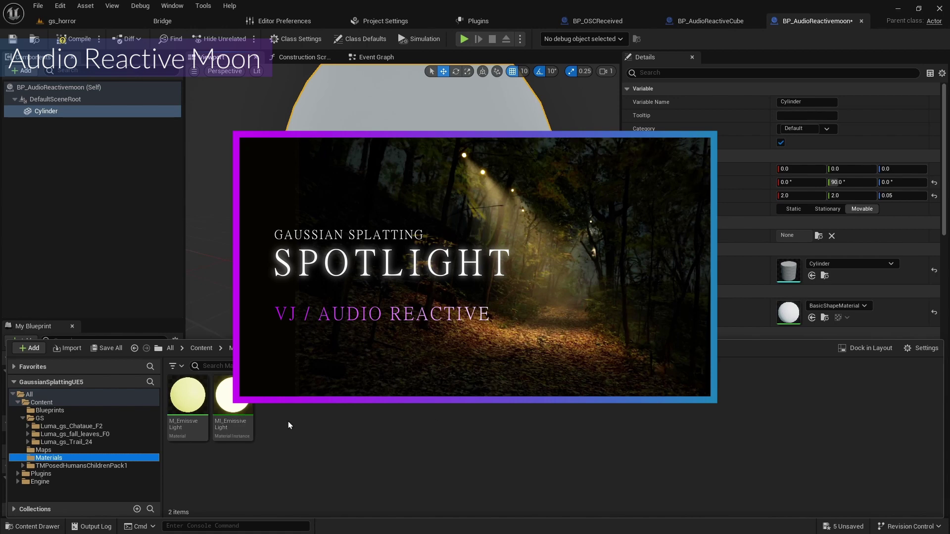
left_click(245, 420)
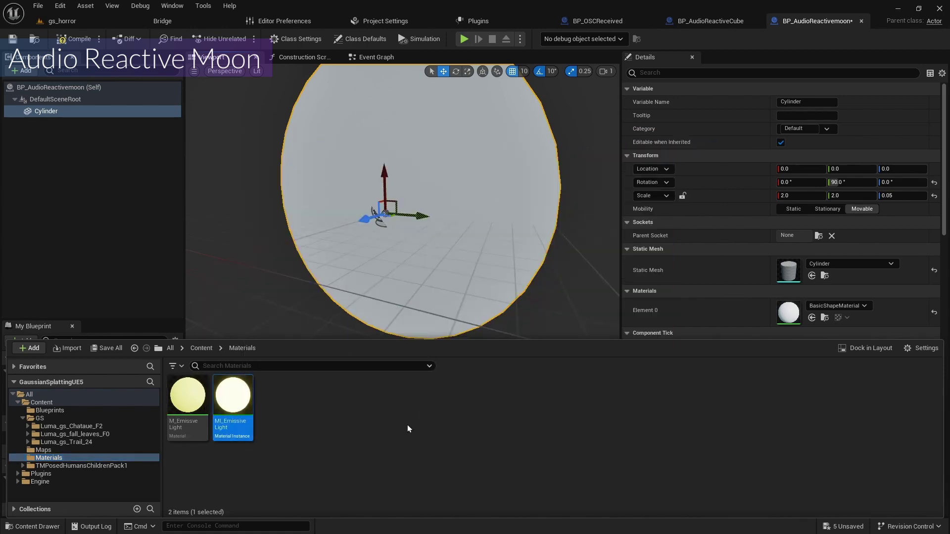
key("ctrl+v")
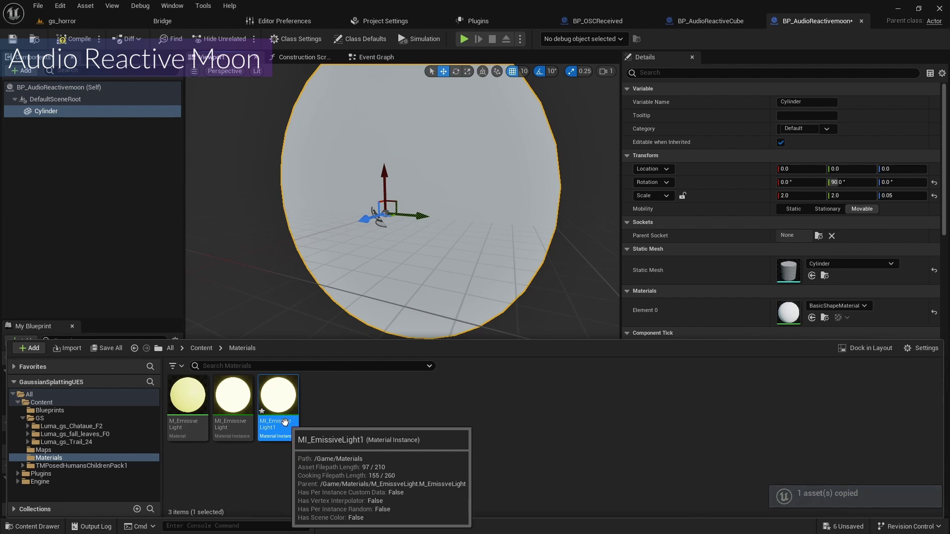
right_click(285, 423)
left_click(322, 222)
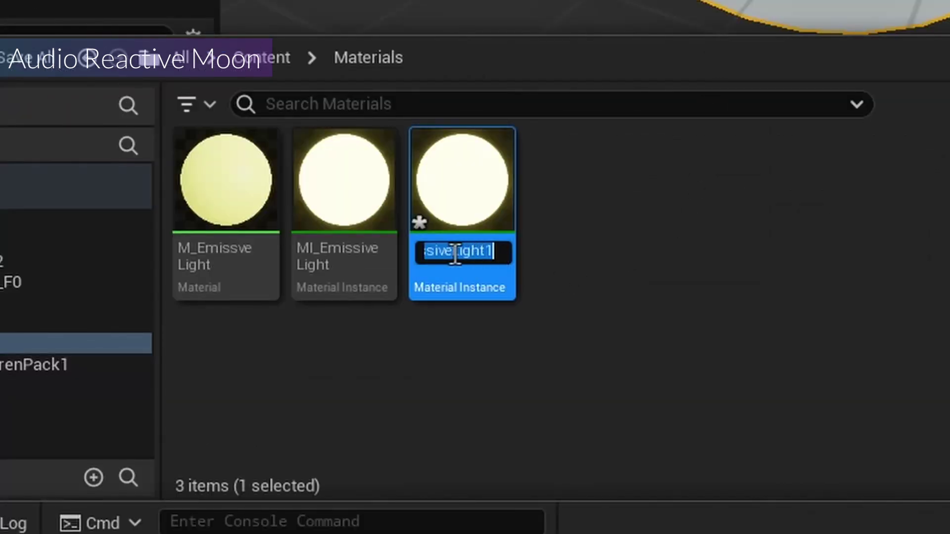
left_click_drag(455, 252, 505, 254)
type("Moon")
key("Return")
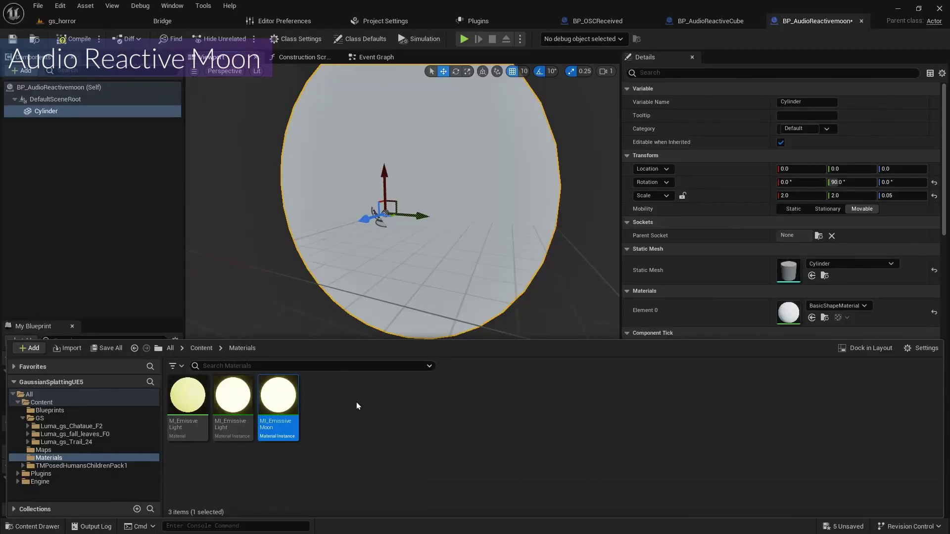
Override the Color of MI_EmissiveMoon with pale blue, sRGB hex D0D4FFFF, and assign the material to the Cylinder in BP_AudioReactivemoon
double_click(282, 402)
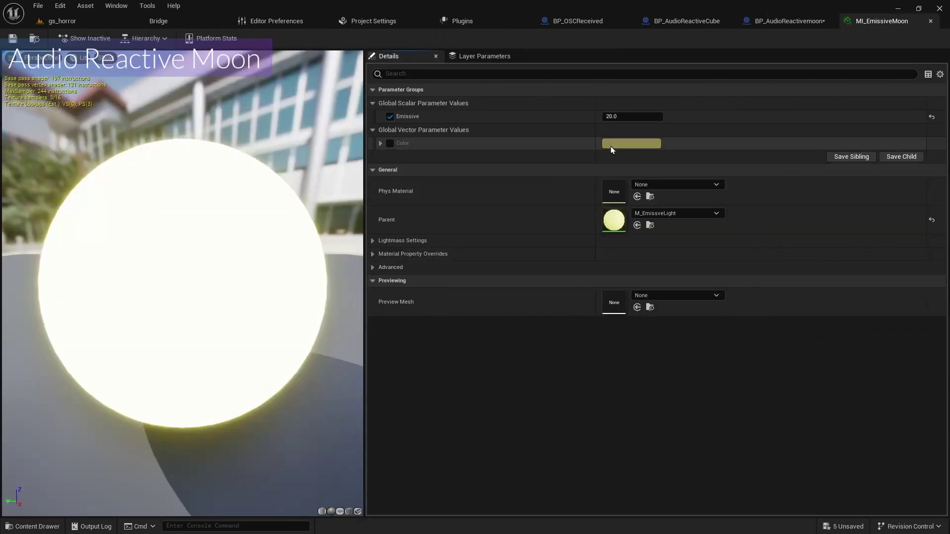
left_click(380, 144)
left_click(649, 144)
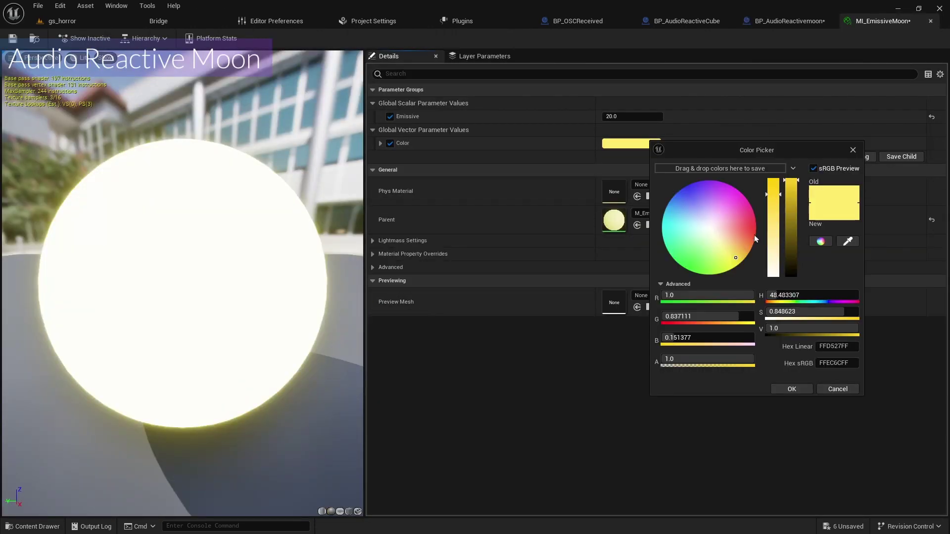
left_click_drag(722, 220, 700, 215)
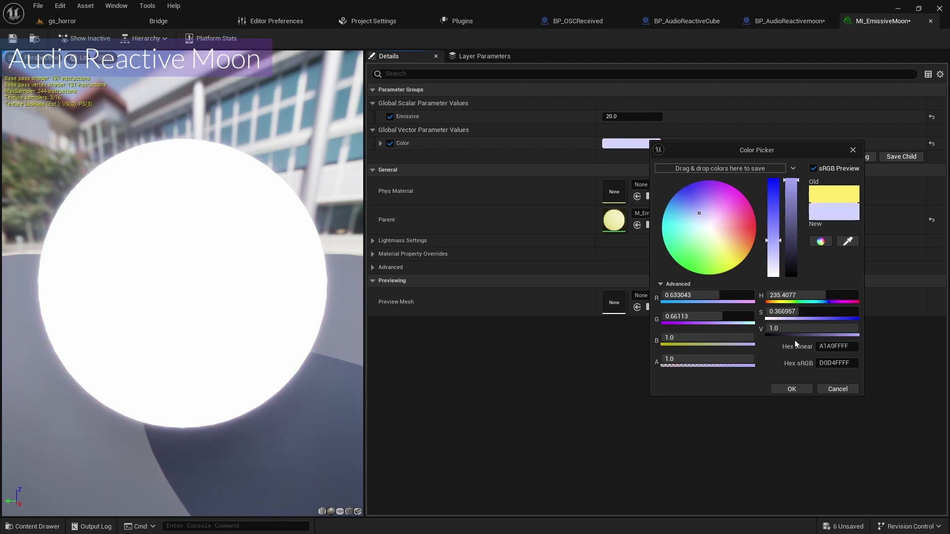
left_click(792, 389)
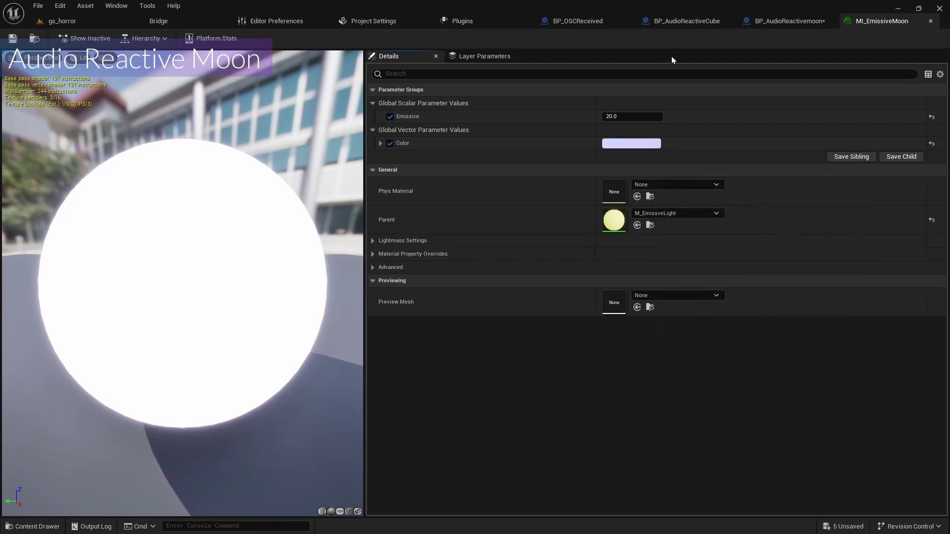
left_click(791, 21)
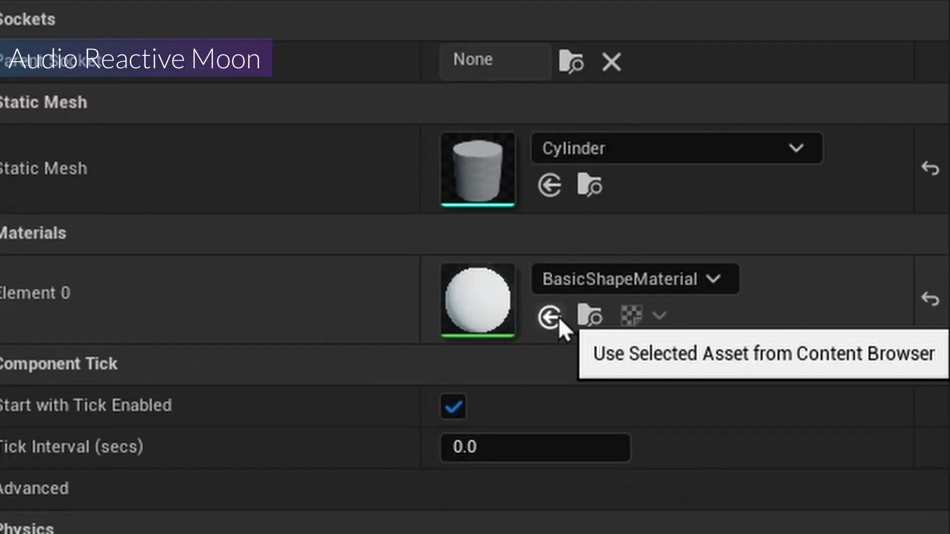
left_click(630, 321)
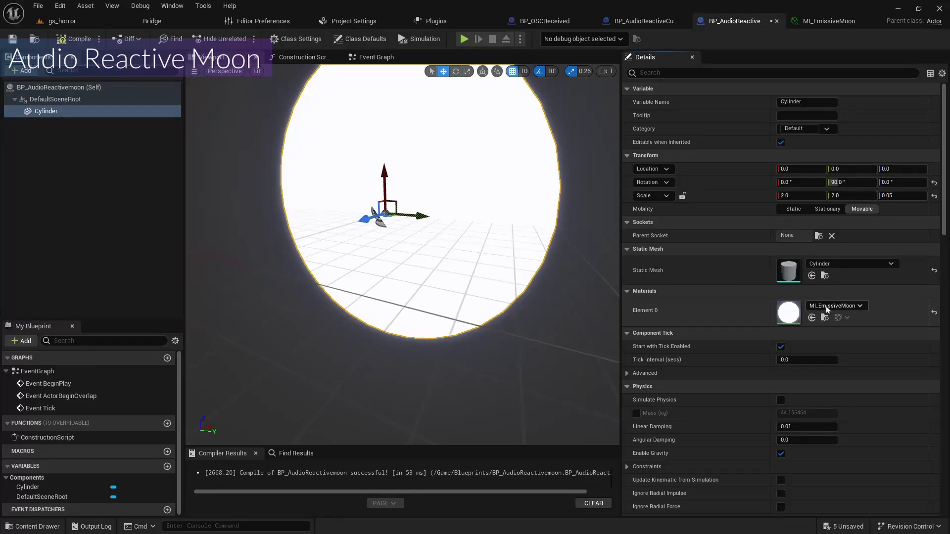
Add a Cylinder reference to the Event Graph with a Create Dynamic Material Instance node targeting it, placed beside Event BeginPlay
left_click(376, 57)
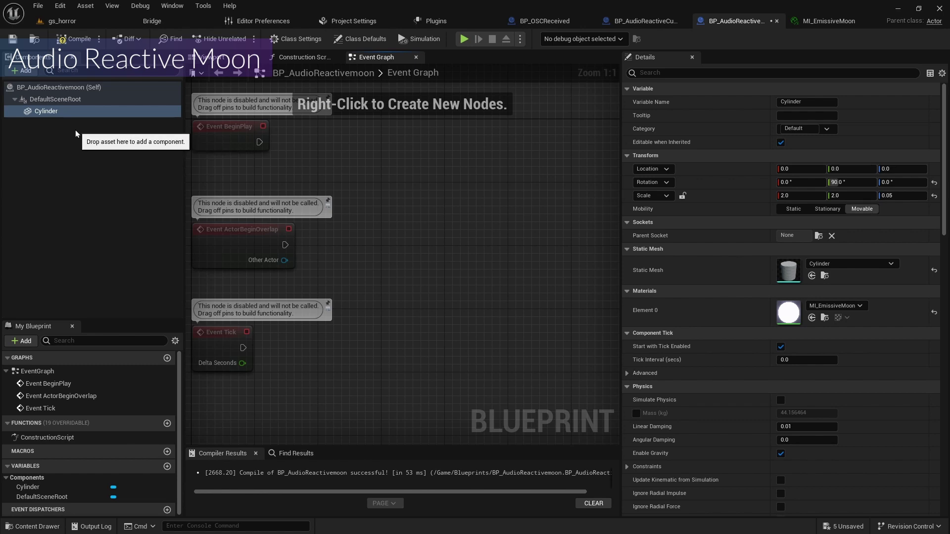
left_click(54, 113)
left_click_drag(53, 114, 455, 193)
type("crea")
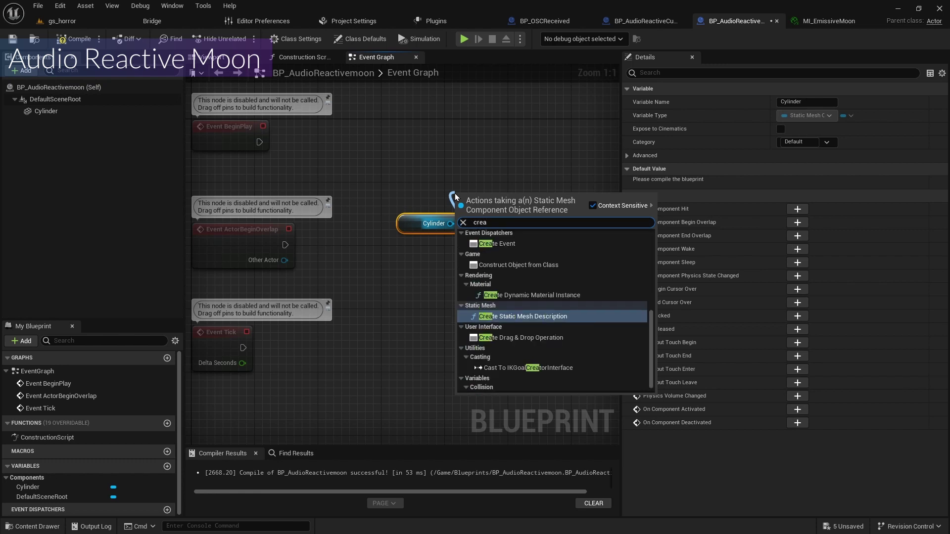
key("Up")
key("Return")
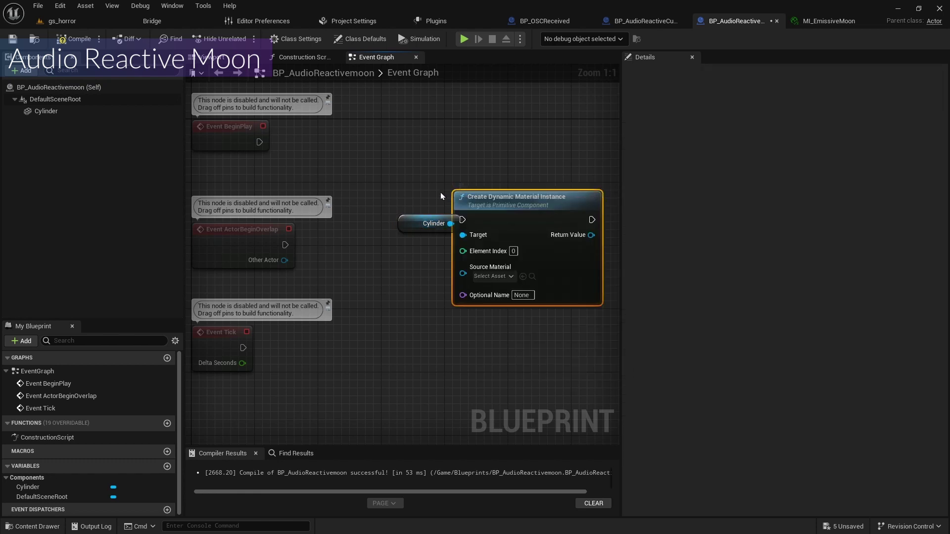
left_click_drag(502, 199, 446, 127)
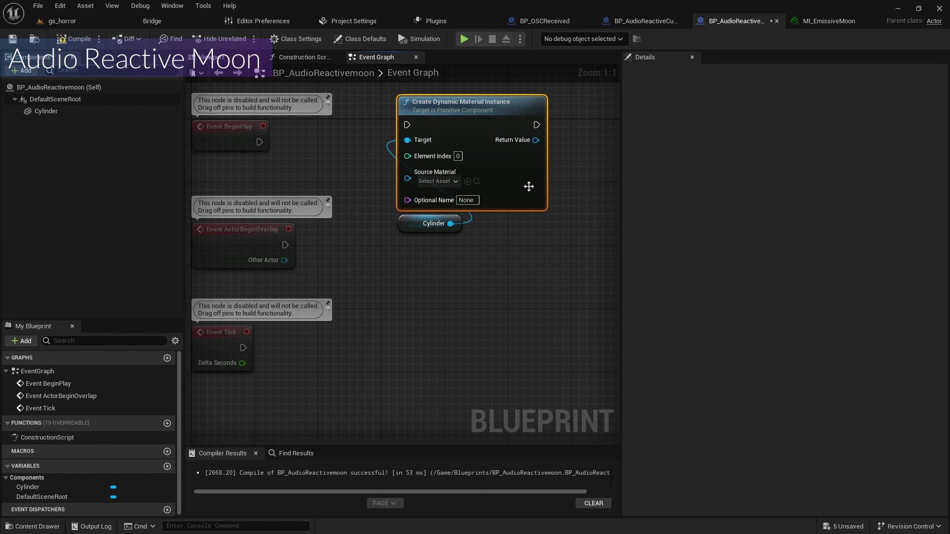
left_click(413, 224)
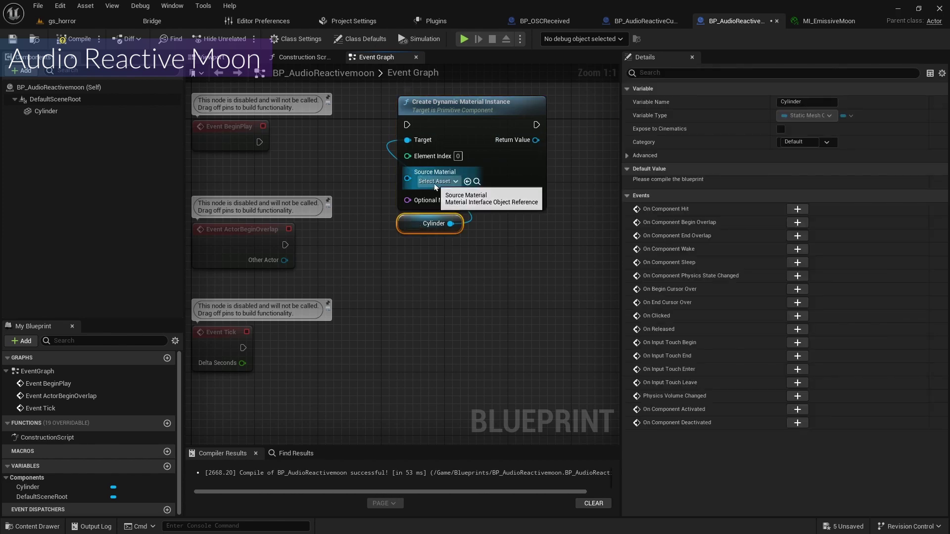
Set the node's Source Material to MI_EmissiveMoon and connect Event BeginPlay to its execution input
left_click(472, 182)
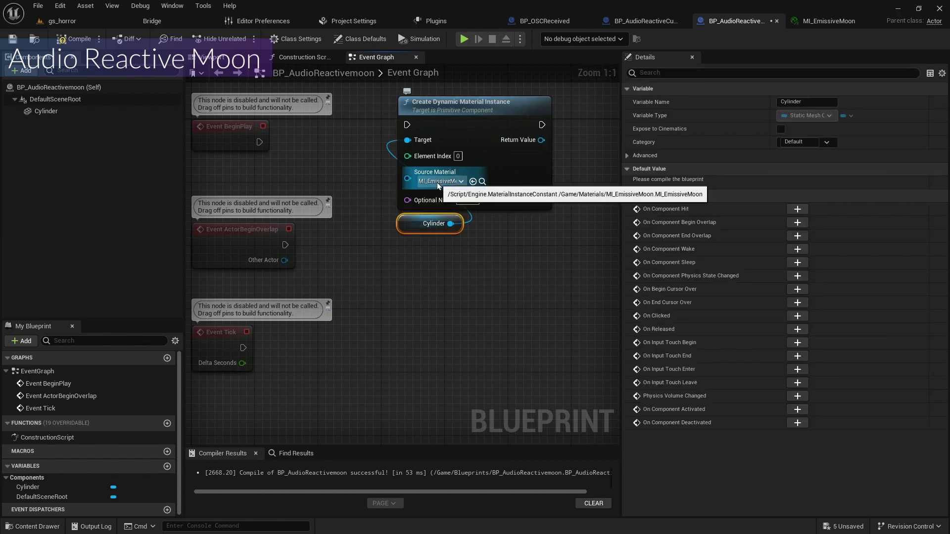
left_click_drag(260, 142, 408, 125)
left_click_drag(517, 252, 448, 163)
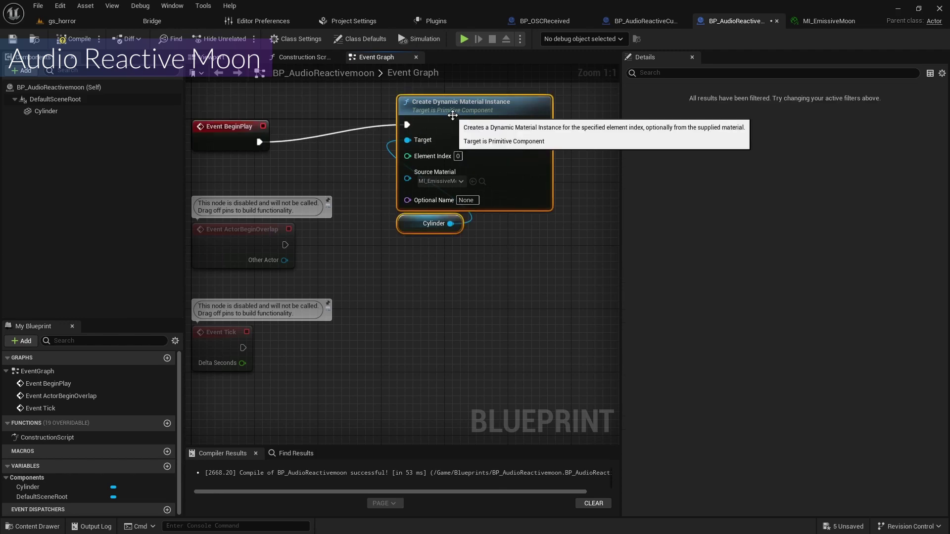
left_click_drag(453, 114, 453, 130)
Promote the Return Value of Create Dynamic Material Instance to a variable named DynamicMI
right_click_drag(589, 228, 461, 218)
left_click(461, 217)
right_click(415, 147)
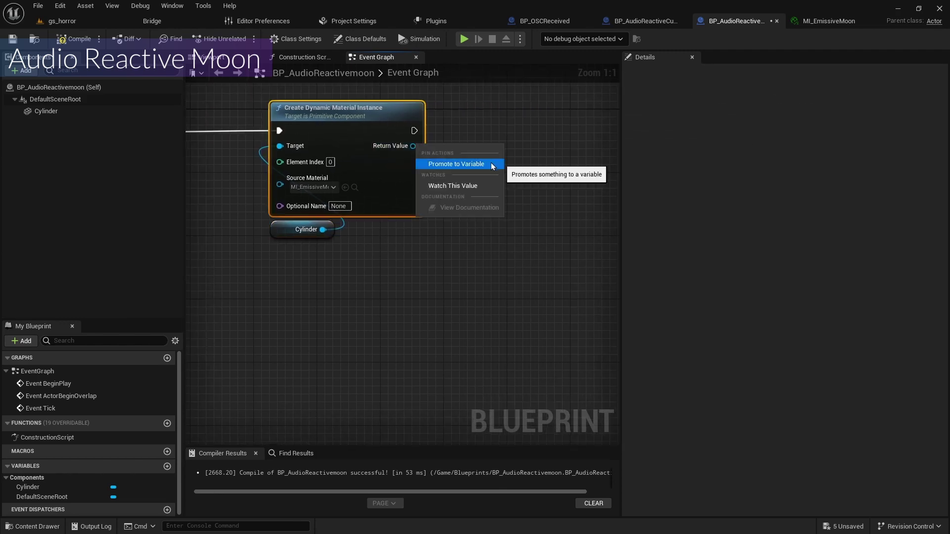
left_click(487, 163)
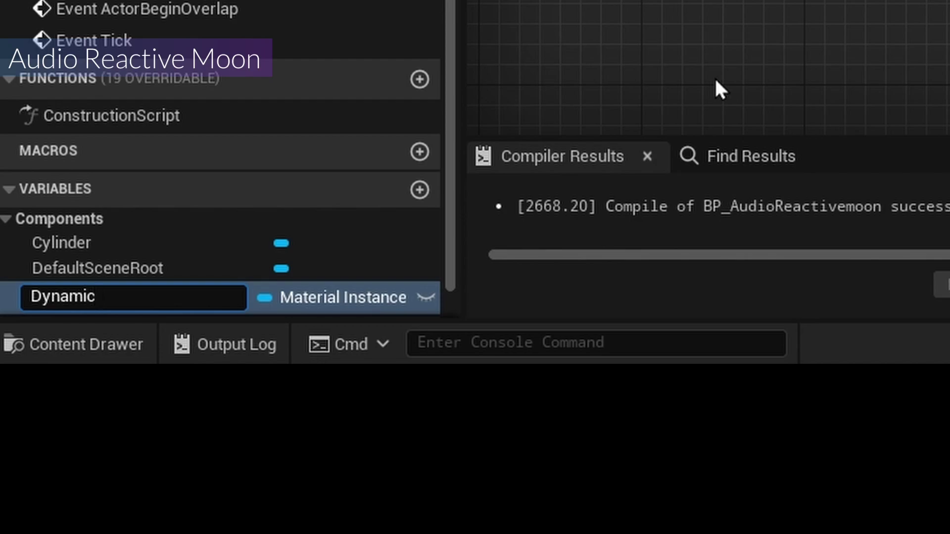
type("DynamicMI")
key("Return")
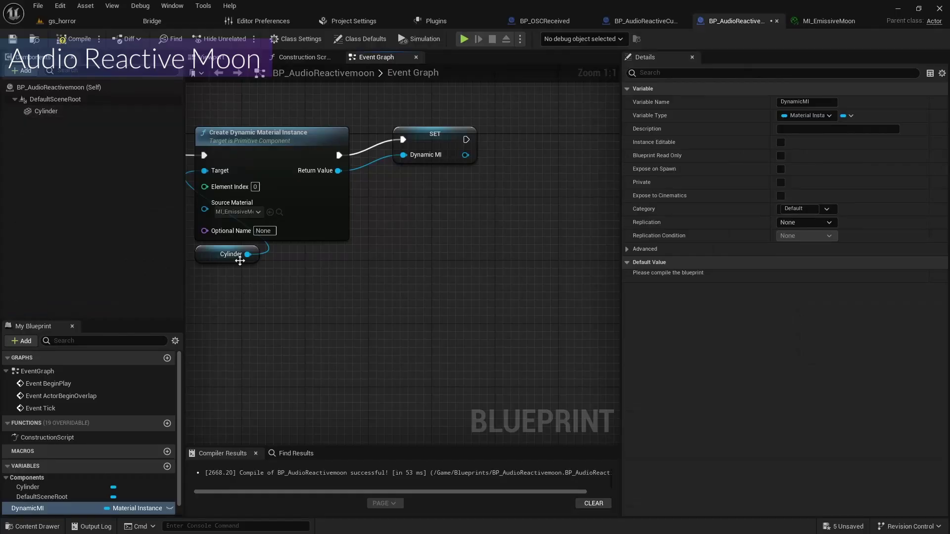
Duplicate the Cylinder reference, add a Set Material node targeting it, and feed the DynamicMI setter's output into its Material input
left_click(258, 261)
key("ctrl+w")
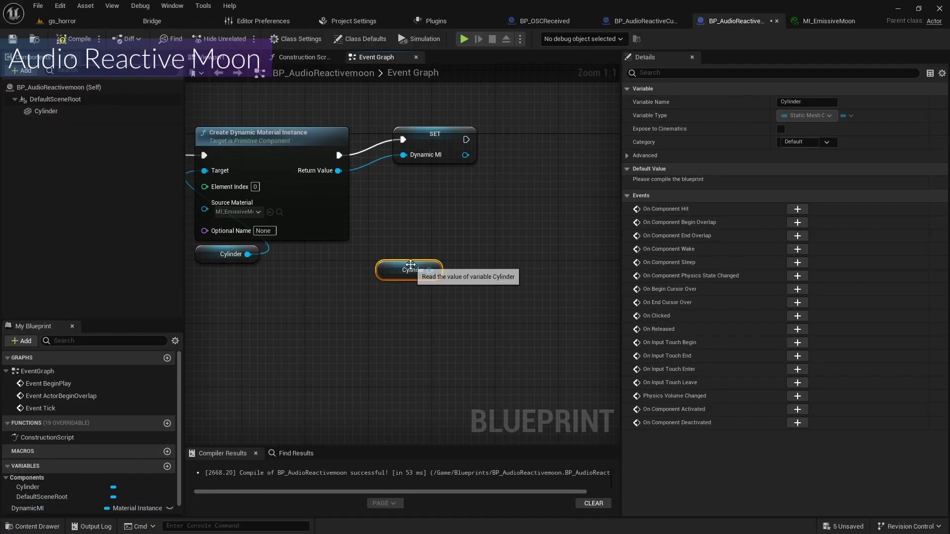
left_click_drag(429, 270, 515, 206)
type("set mater")
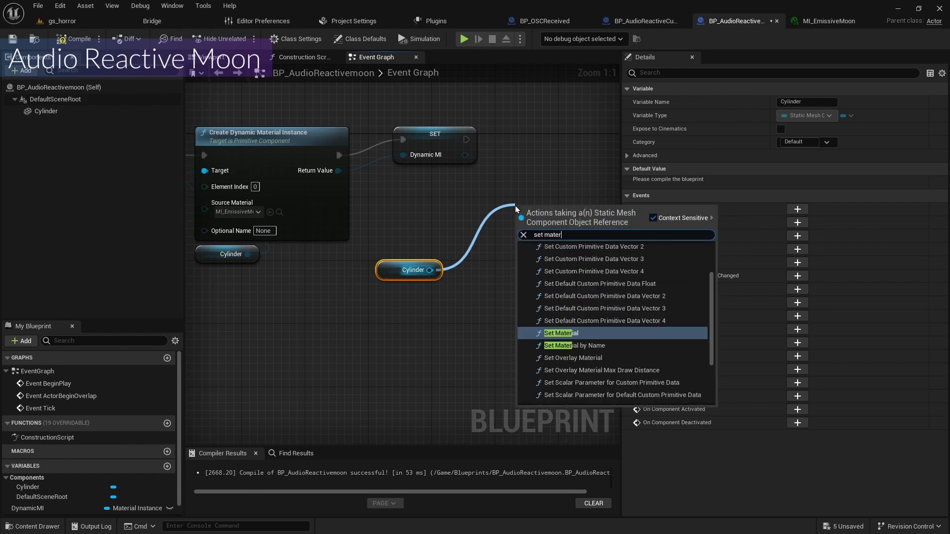
key("Return")
left_click_drag(465, 155, 521, 282)
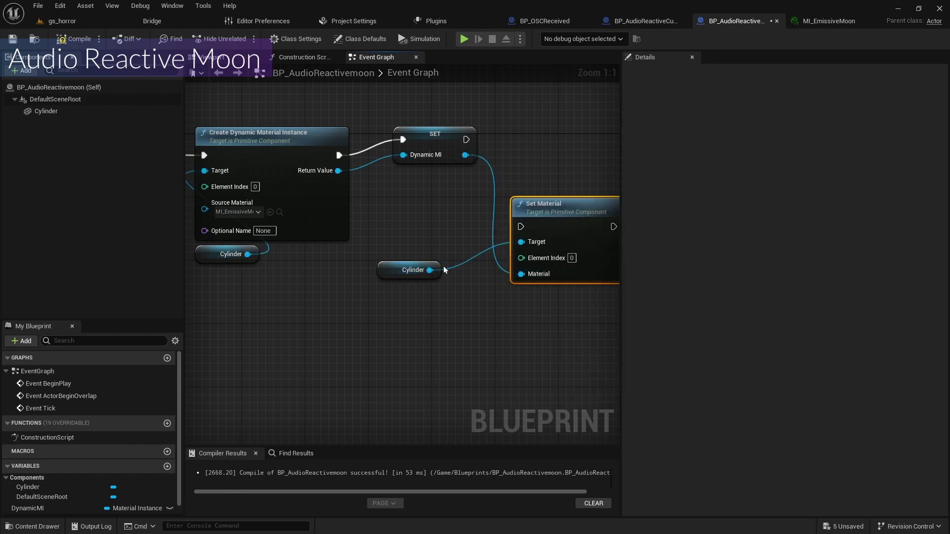
Connect the DynamicMI setter's execution output to the Set Material node, with its Cylinder reference tucked beneath, and compile and save the blueprint
left_click_drag(411, 267, 540, 289)
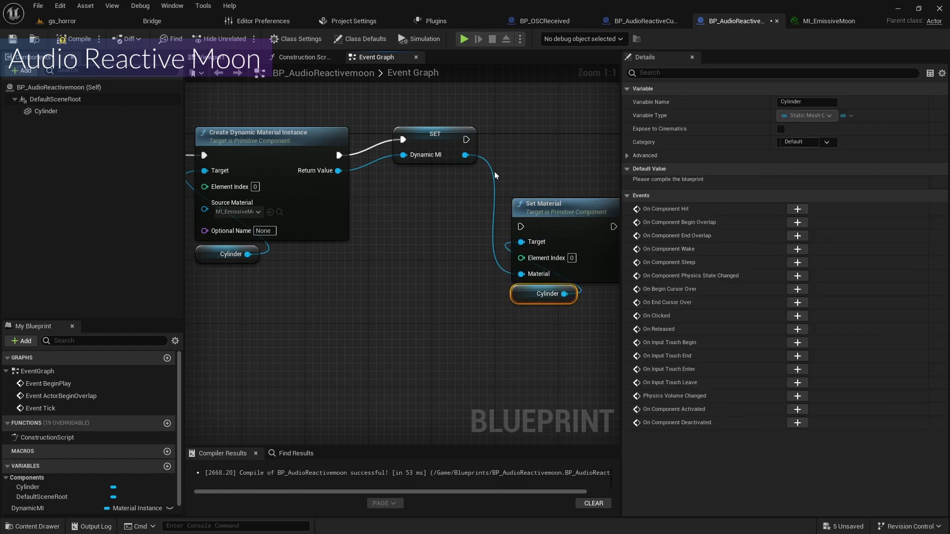
left_click_drag(471, 141, 520, 226)
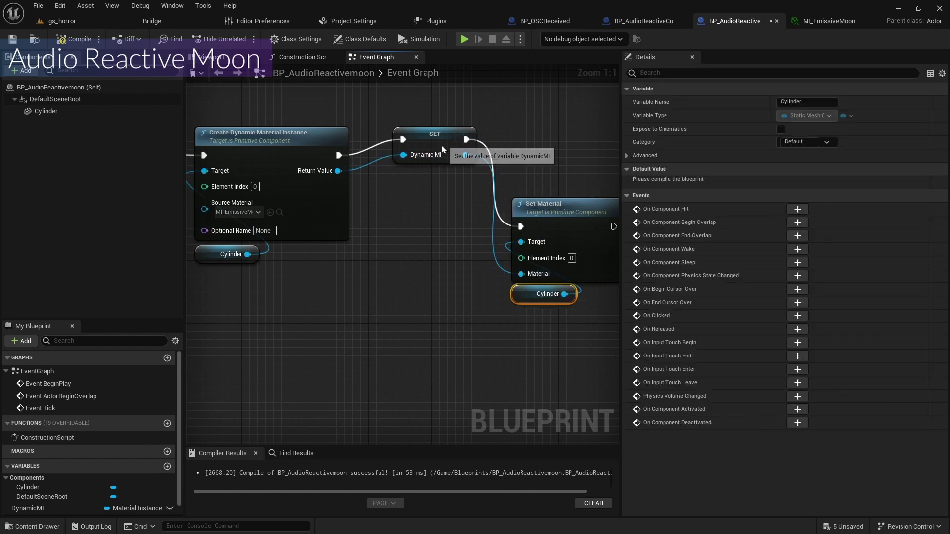
left_click(75, 39)
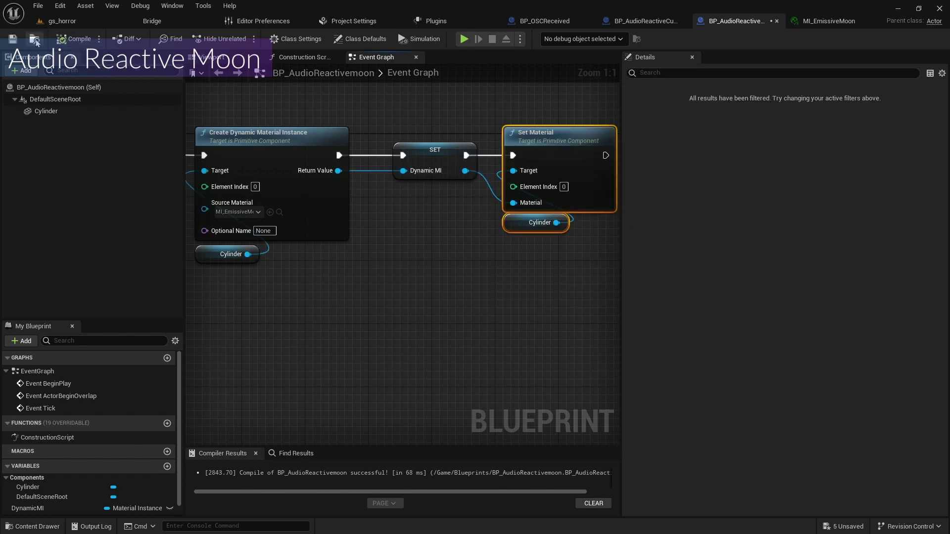
left_click(13, 38)
Add a new blueprint variable named BP_OSCReceived
scroll(124, 445, "down", 1)
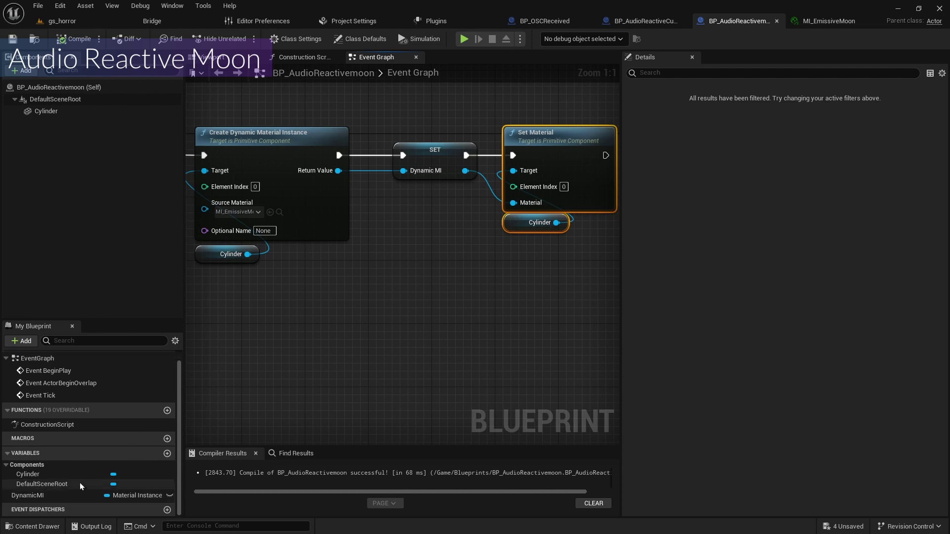
left_click(167, 454)
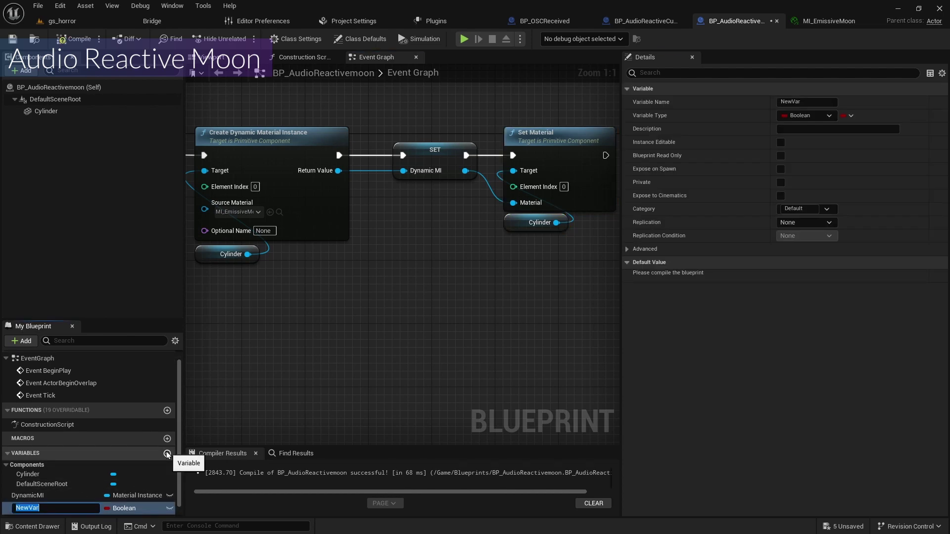
type("BP_")
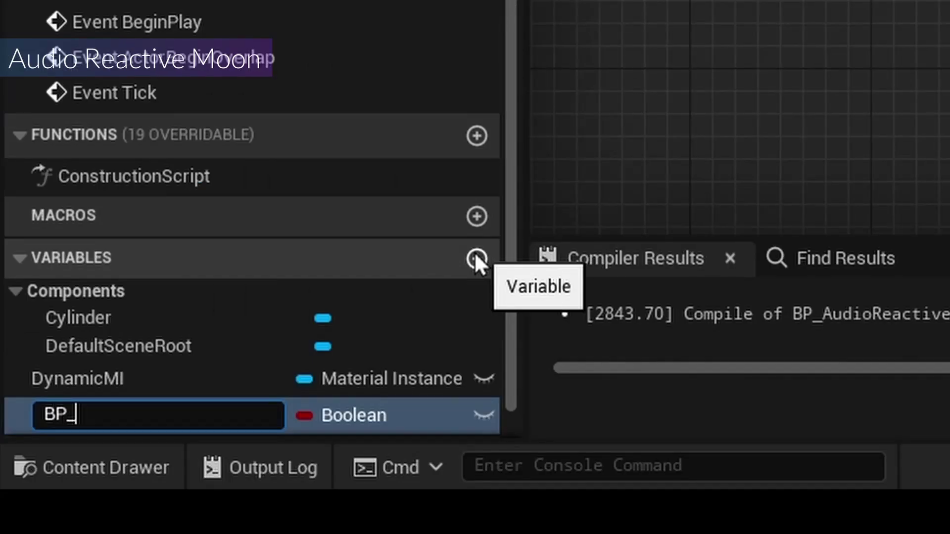
type("OSC")
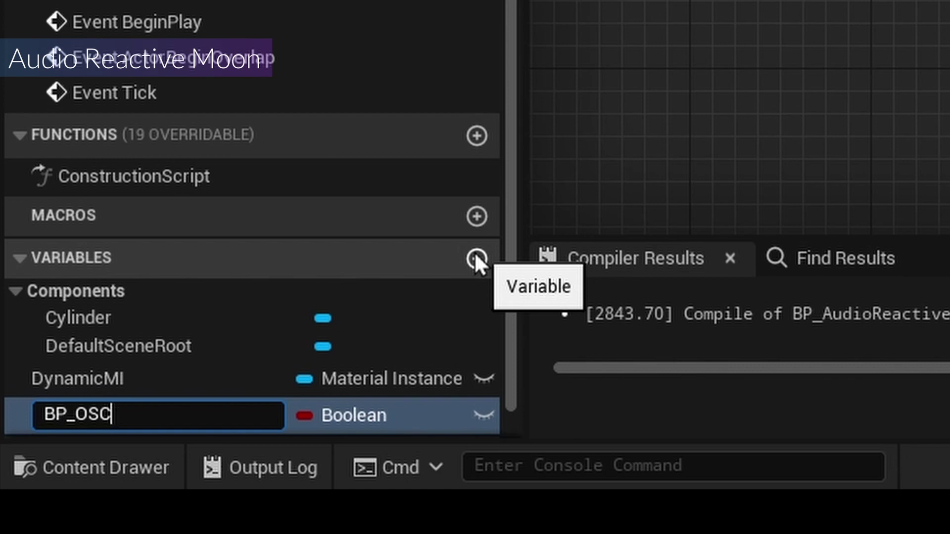
type("Received")
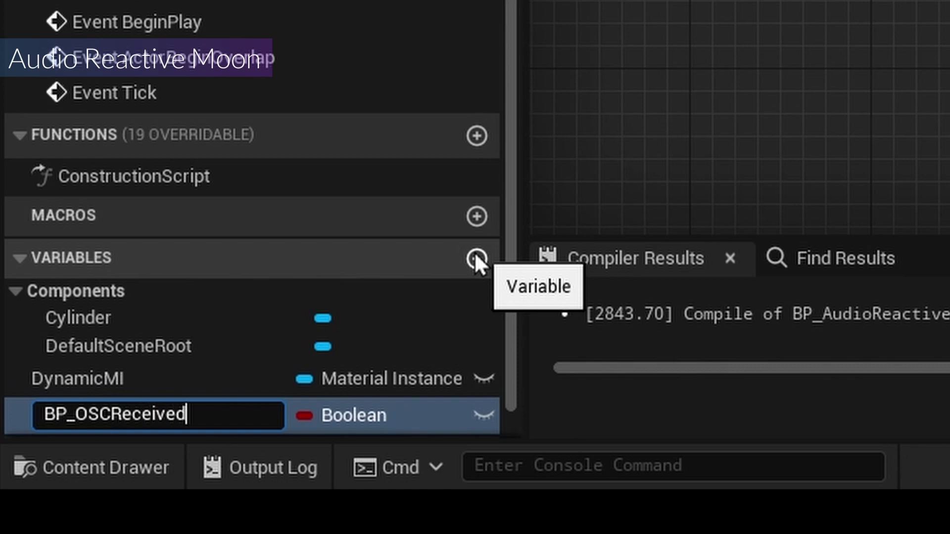
key("Return")
Change the BP_OSCReceived variable's type to a BP OSCReceived object reference and make it instance editable
left_click(354, 416)
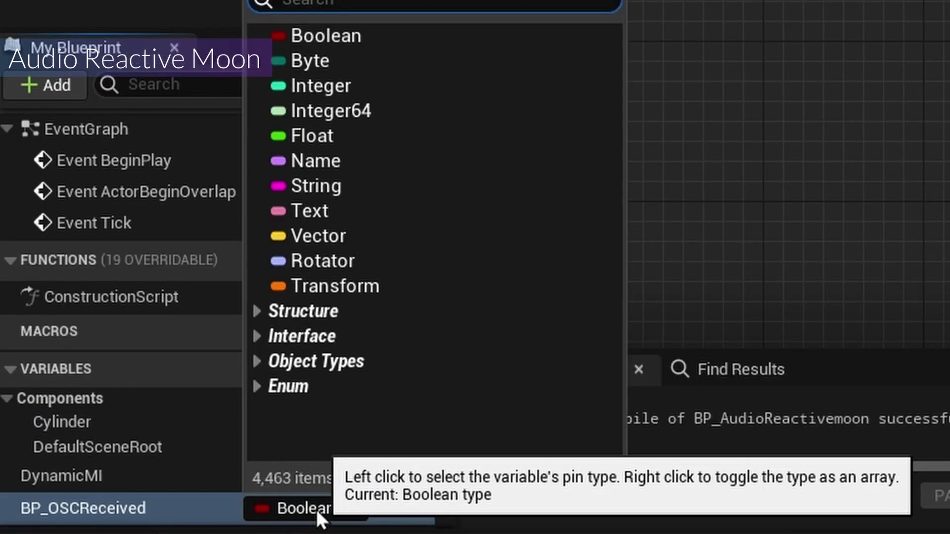
type("BP_OSC")
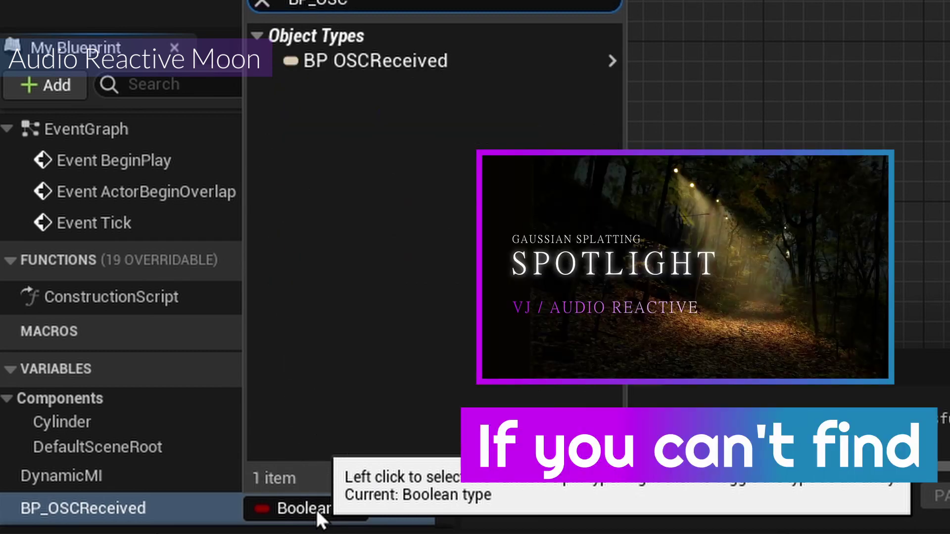
mouse_move(537, 75)
left_click(713, 61)
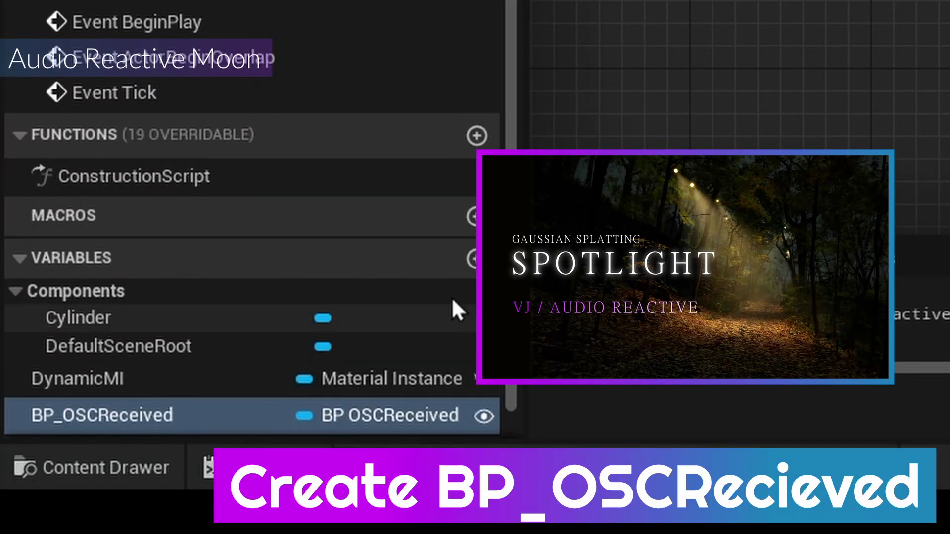
Add another blueprint variable named Address
left_click(475, 257)
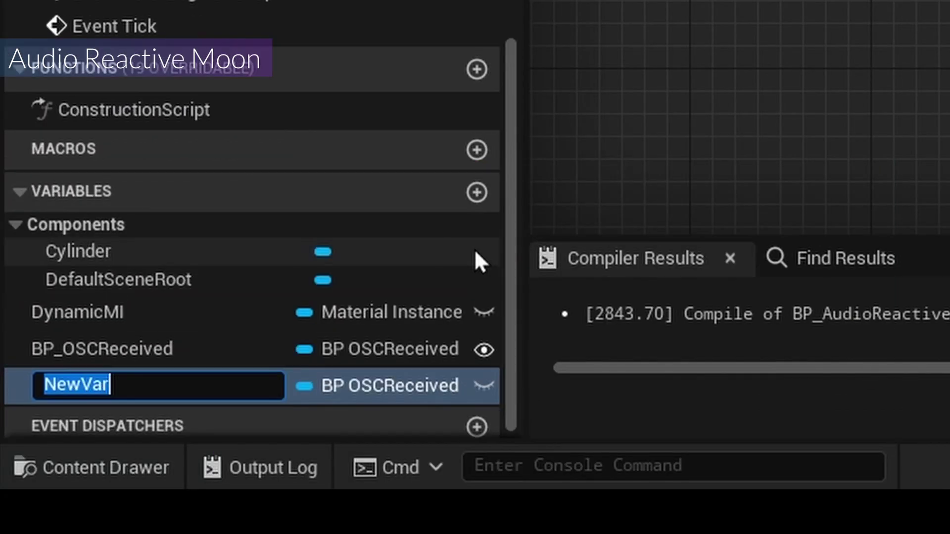
type("Addr")
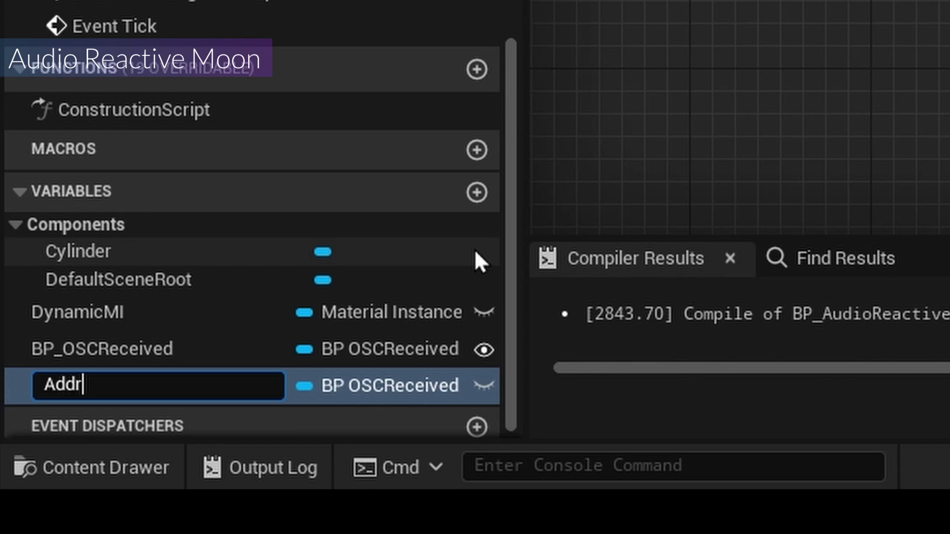
type("ess")
key("Return")
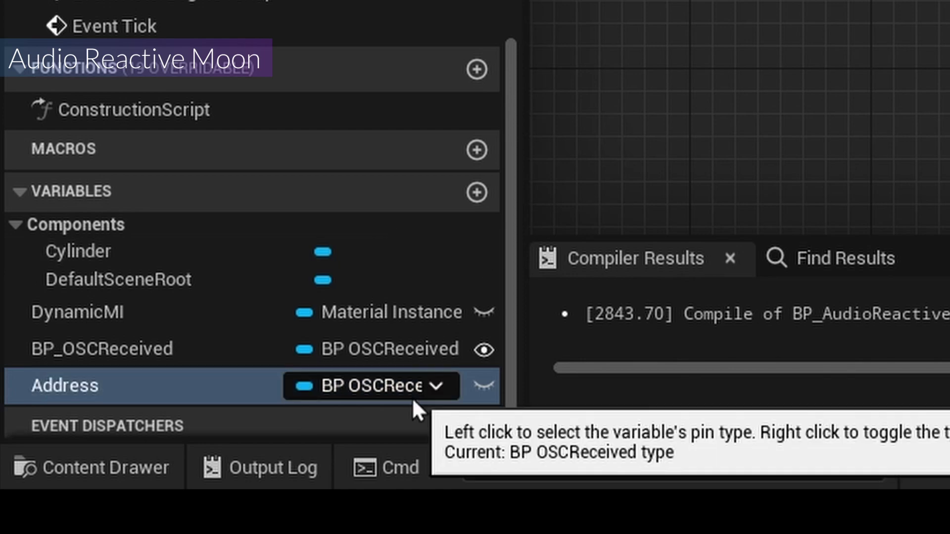
Set the Address variable's type to String, make it instance editable, and compile the blueprint
left_click(412, 395)
left_click(347, 1)
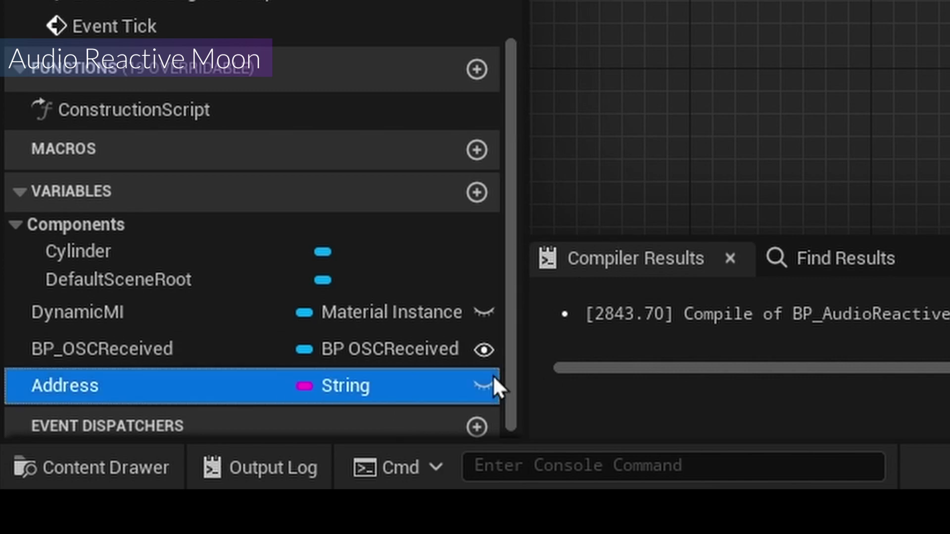
left_click(485, 387)
key("F7")
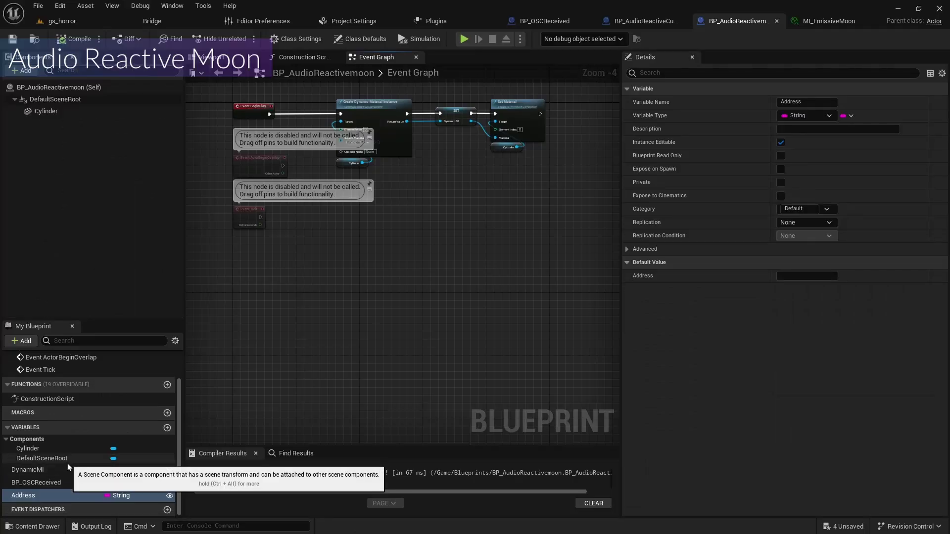
Add the On OSCReceived event for the BP_OSCReceived variable and place a getter for Address near it
left_click(169, 354)
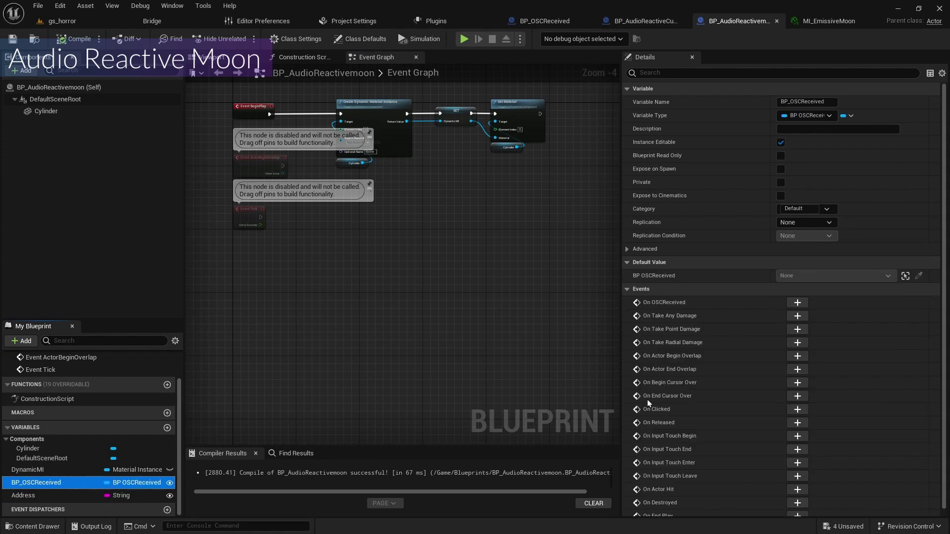
left_click(804, 304)
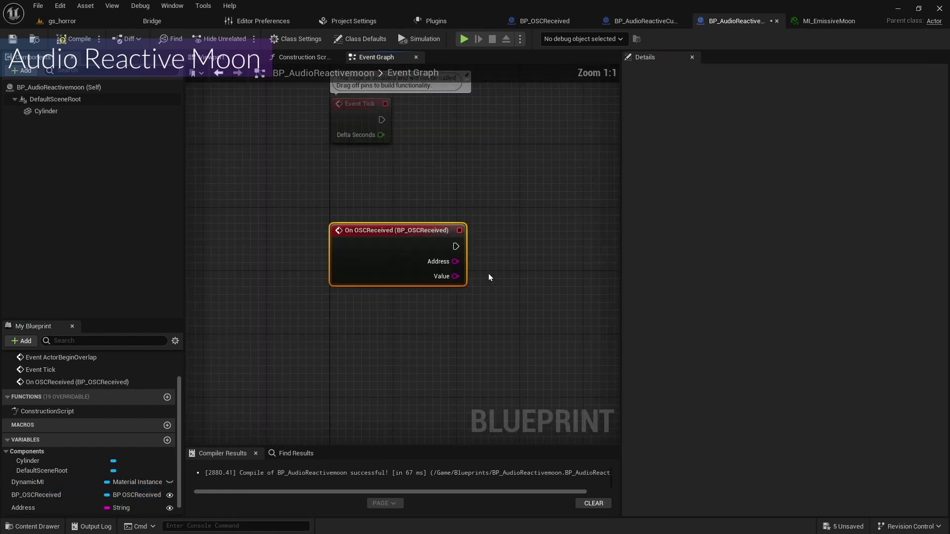
left_click(49, 508)
left_click_drag(99, 504, 493, 296)
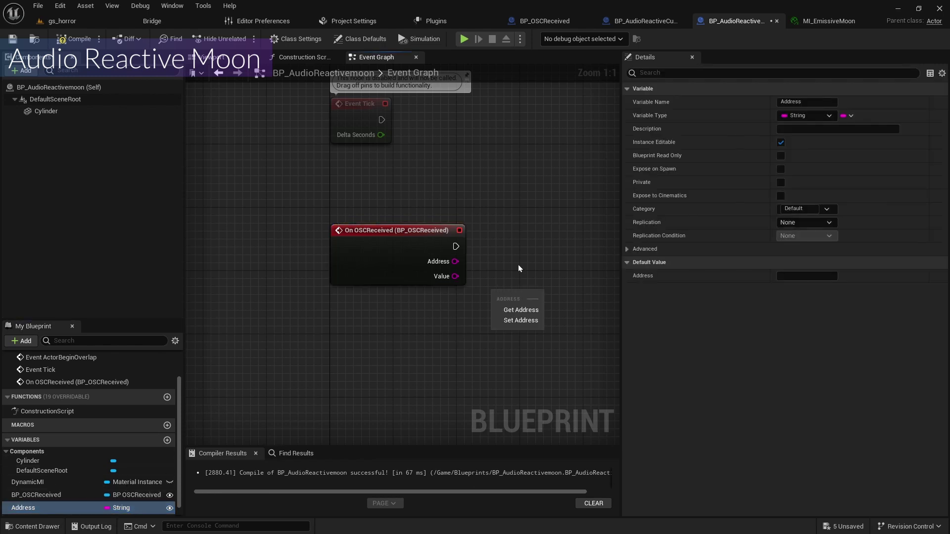
left_click(525, 309)
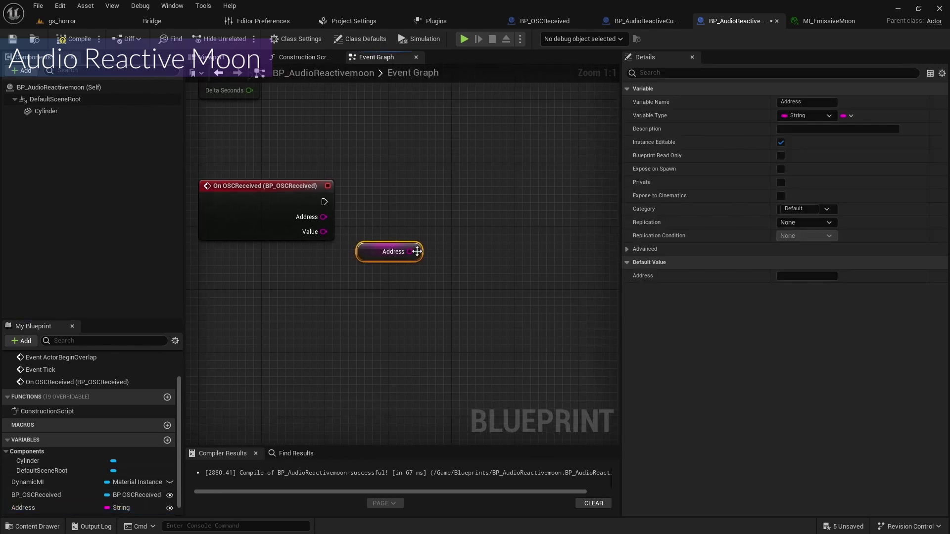
Compare the Address getter with the event's Address output using an Equal Exactly (String) node, and tuck the getter beneath it
left_click_drag(410, 251, 456, 243)
type("===")
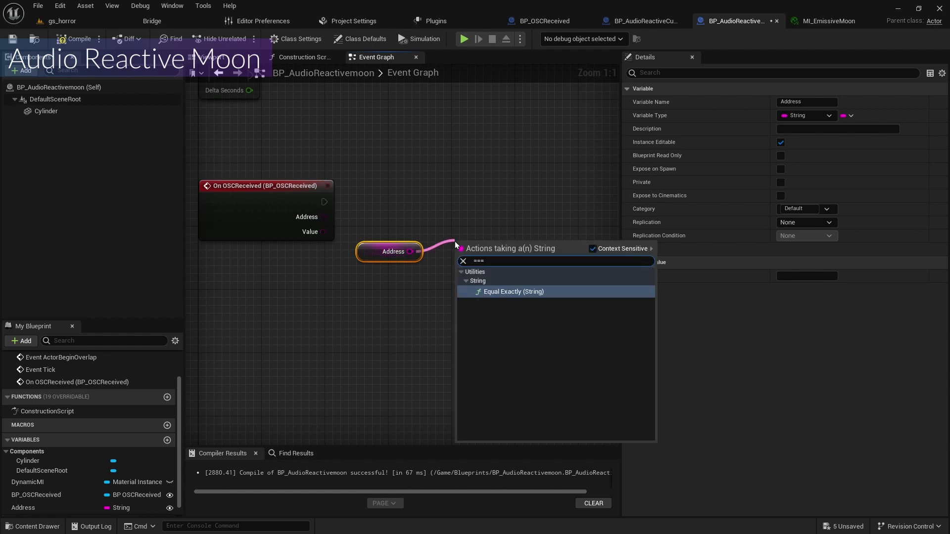
key("Return")
left_click_drag(323, 217, 462, 255)
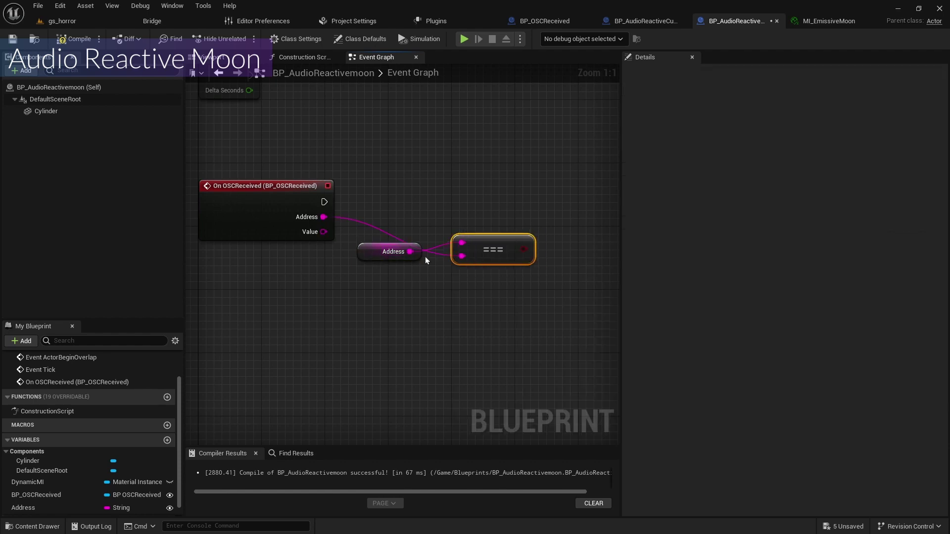
left_click(384, 252)
left_click_drag(383, 252, 475, 274)
Add a Branch conditioned on the string comparison, run it from the On OSCReceived event, and tuck the comparison nodes beneath it
right_click_drag(515, 190, 409, 180)
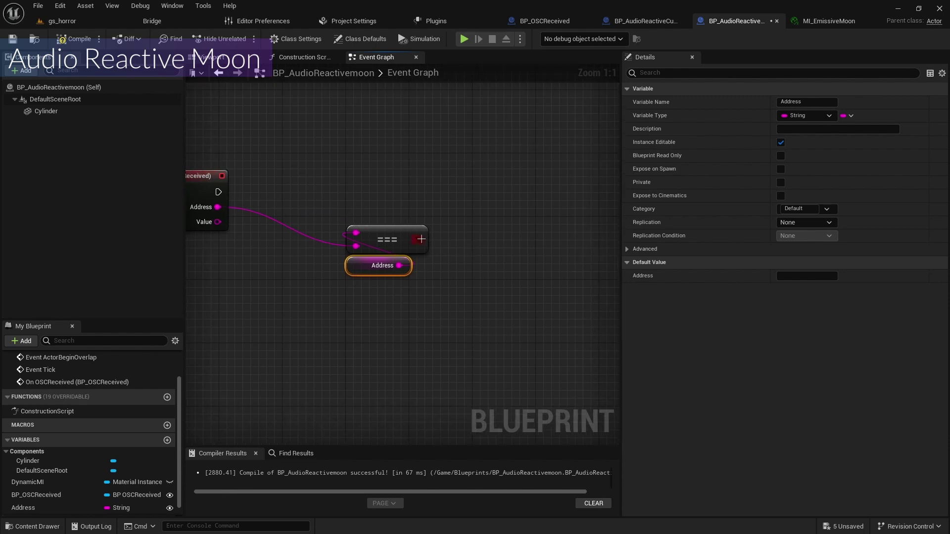
left_click_drag(420, 240, 471, 192)
type("bra")
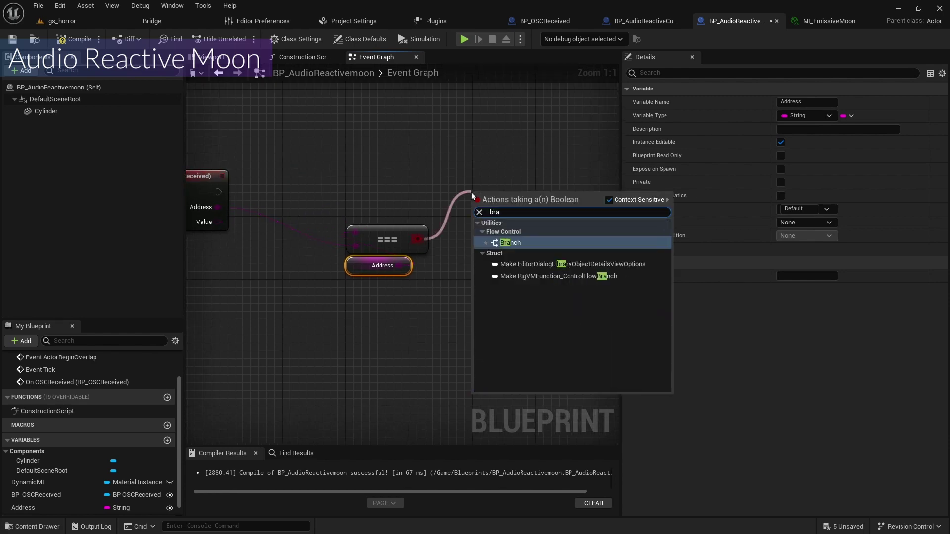
key("Return")
left_click_drag(218, 192, 475, 206)
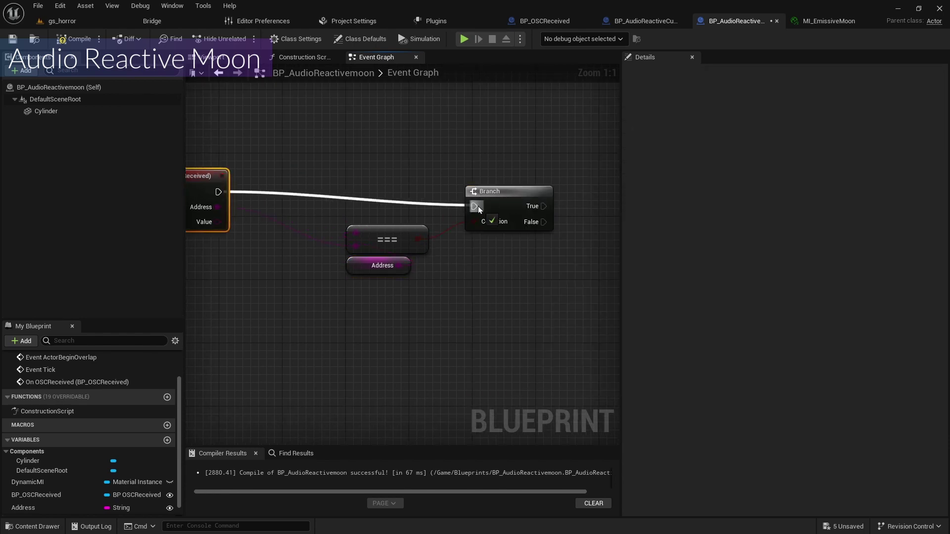
right_click_drag(424, 265, 280, 251)
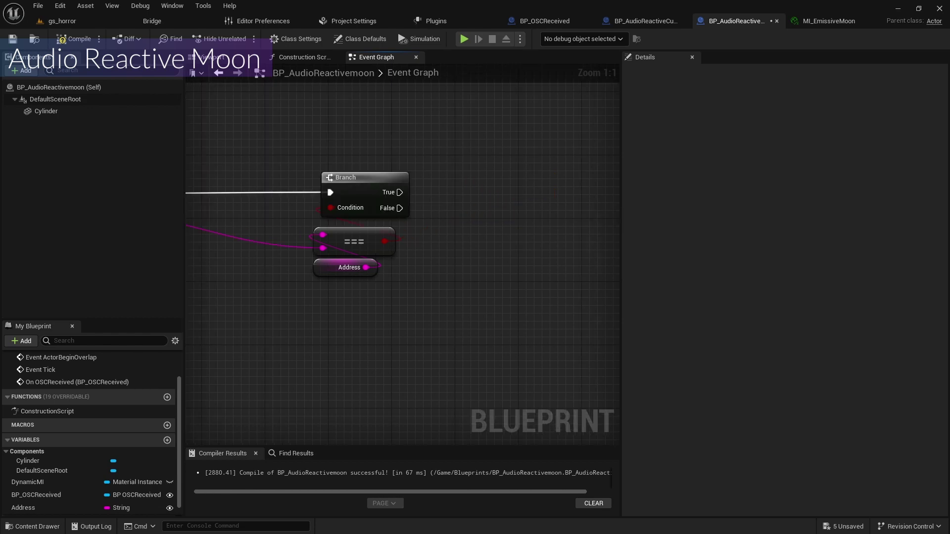
Place a DynamicMI getter, add a Set Scalar Parameter Value node targeting it, and set the Parameter Name to Emissive
left_click_drag(48, 483, 504, 178)
left_click(504, 266)
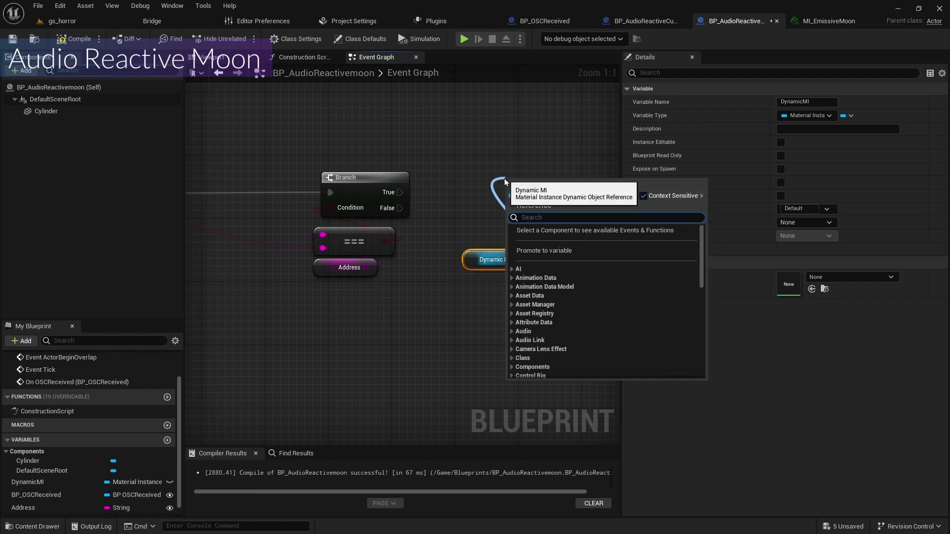
type("set")
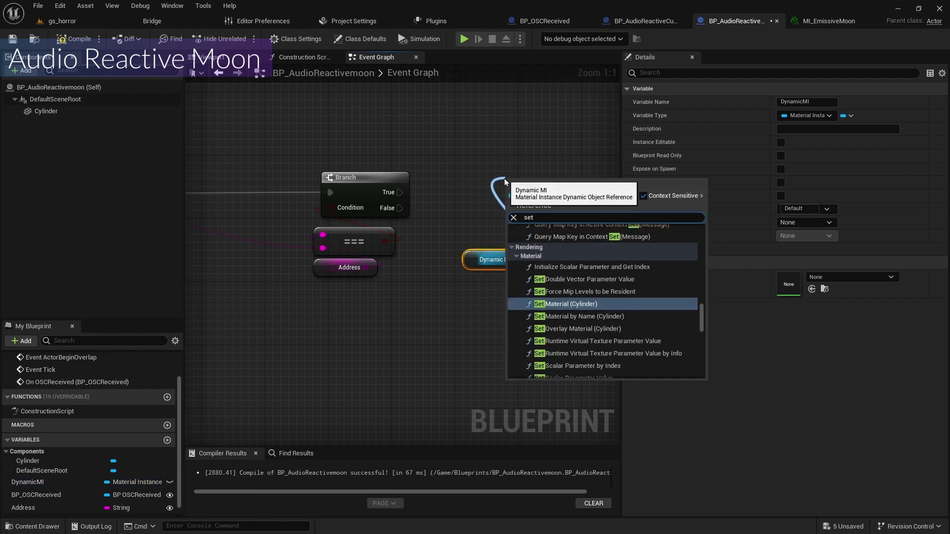
type(" scala")
key("Return")
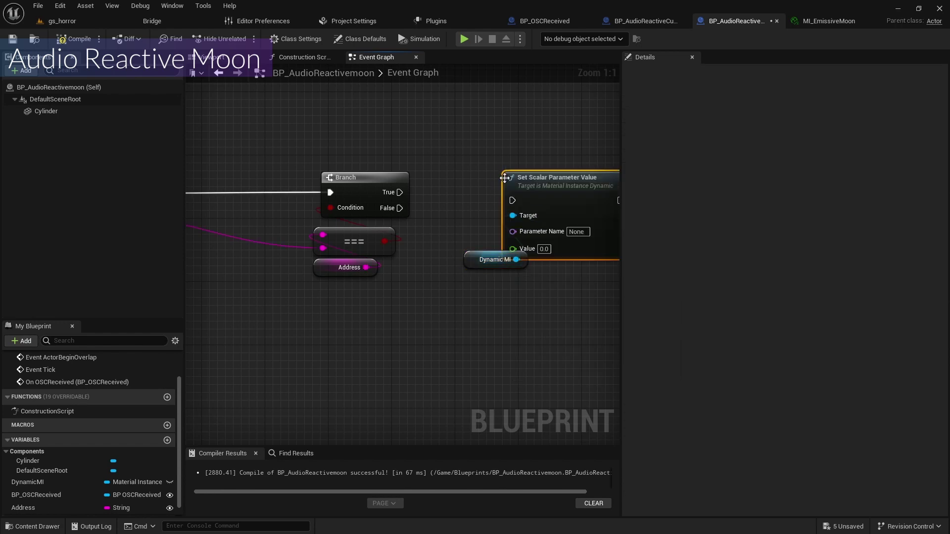
left_click(576, 231)
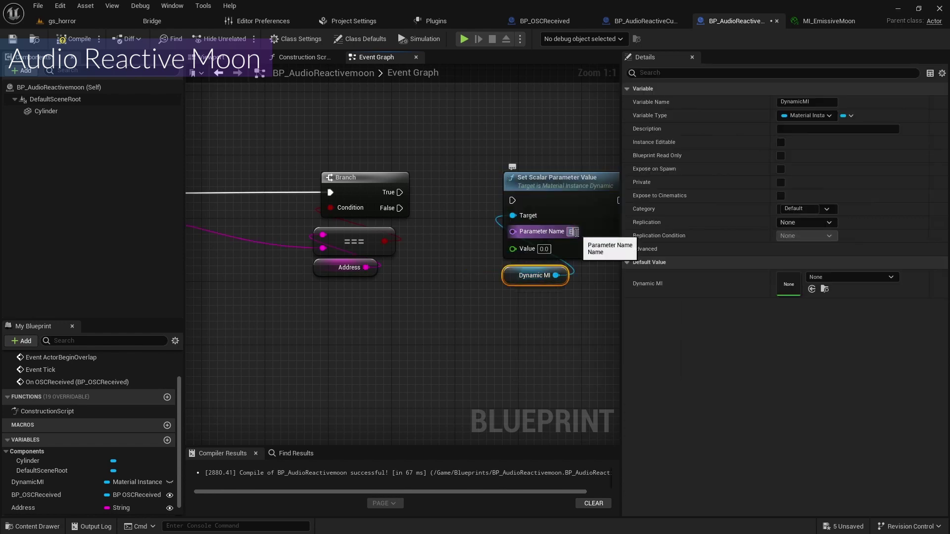
type("Emissive")
Convert the On OSCReceived event's Value output with a String To Float node
right_click_drag(380, 324, 412, 314)
right_click_drag(257, 279, 335, 268)
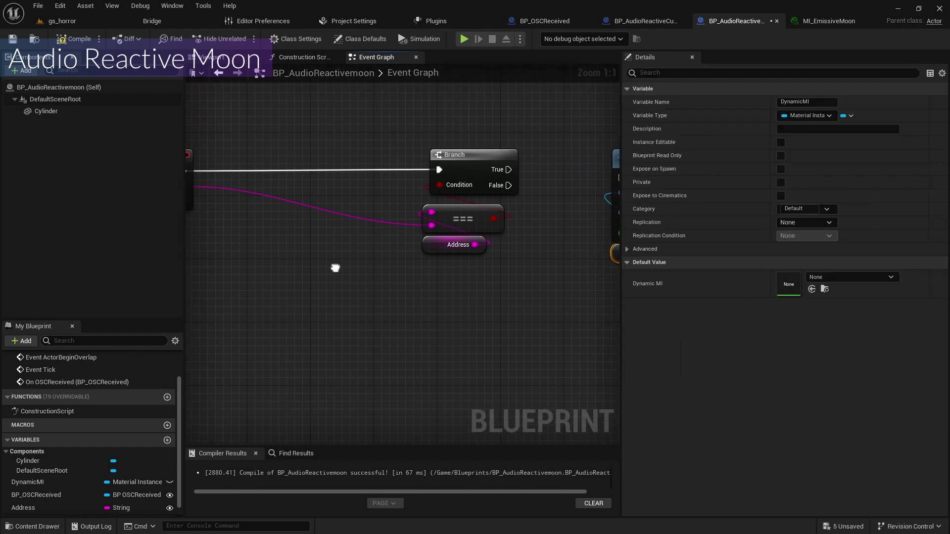
right_click_drag(201, 222, 305, 213)
left_click_drag(287, 193, 474, 308)
type("float")
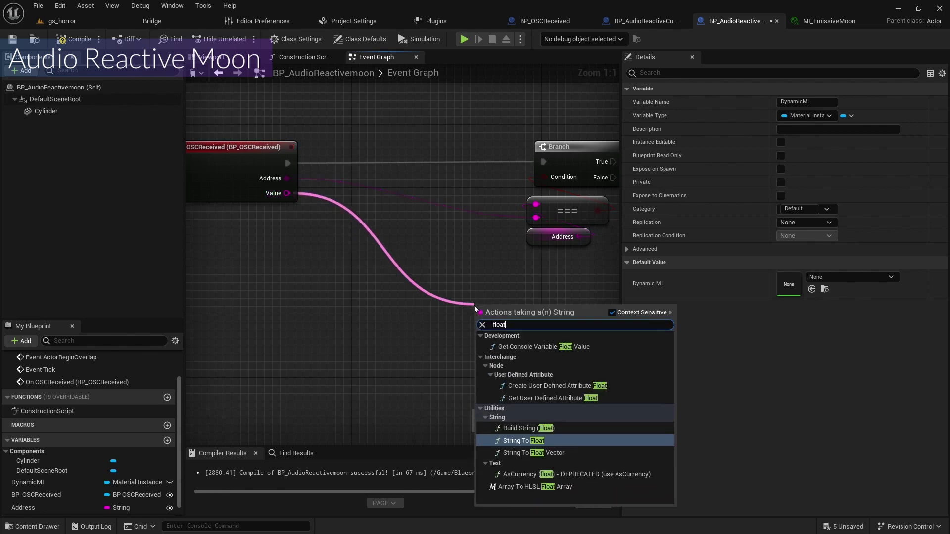
key("Return")
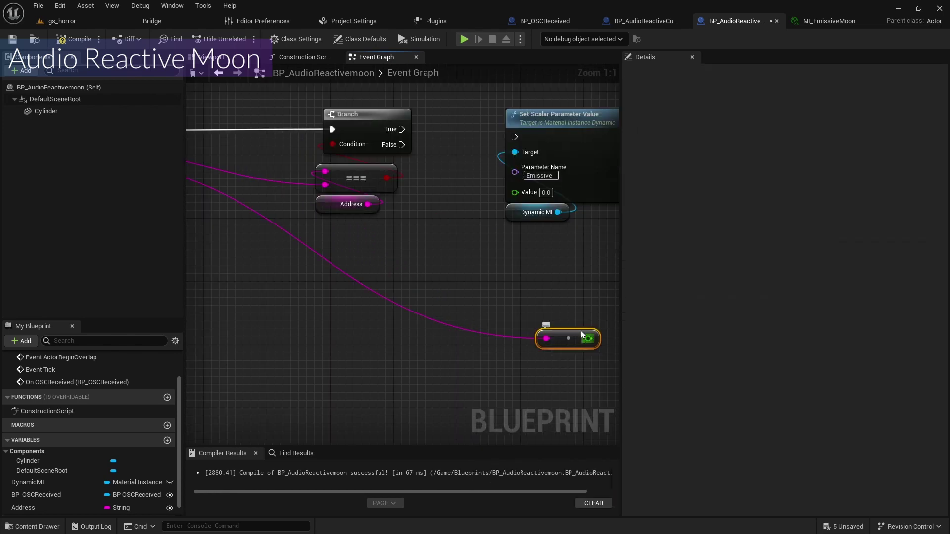
Multiply the converted float by 20 with a Multiply node placed above the conversion node
left_click_drag(588, 339, 541, 265)
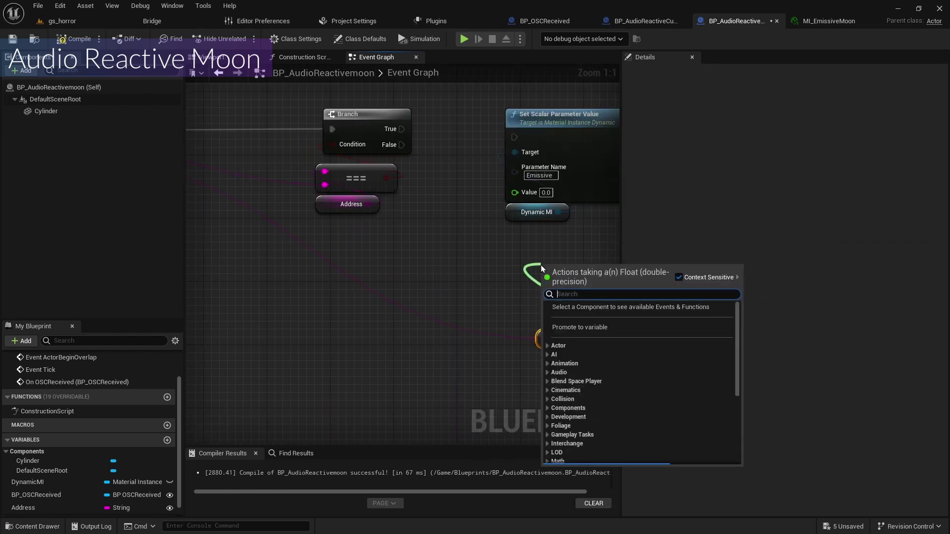
type("multi")
key("Return")
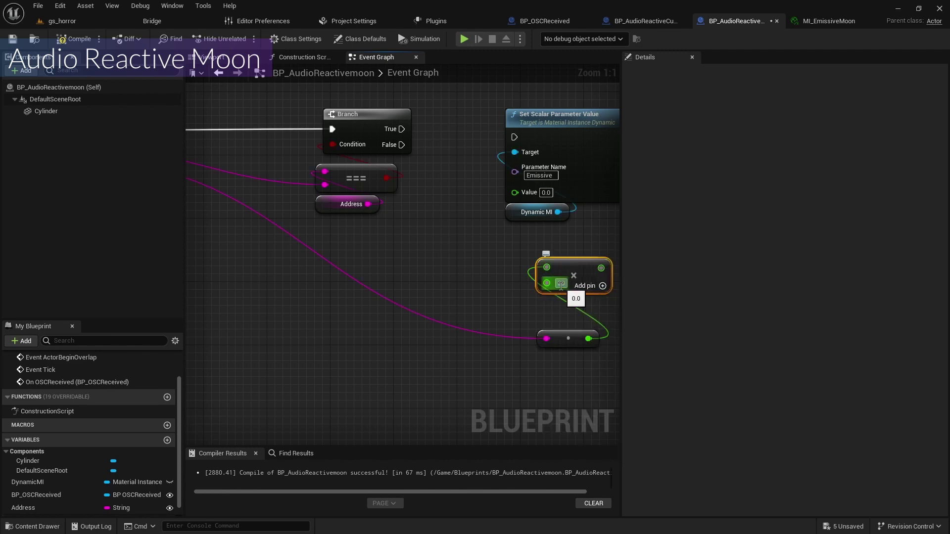
left_click(560, 285)
type("20")
key("Return")
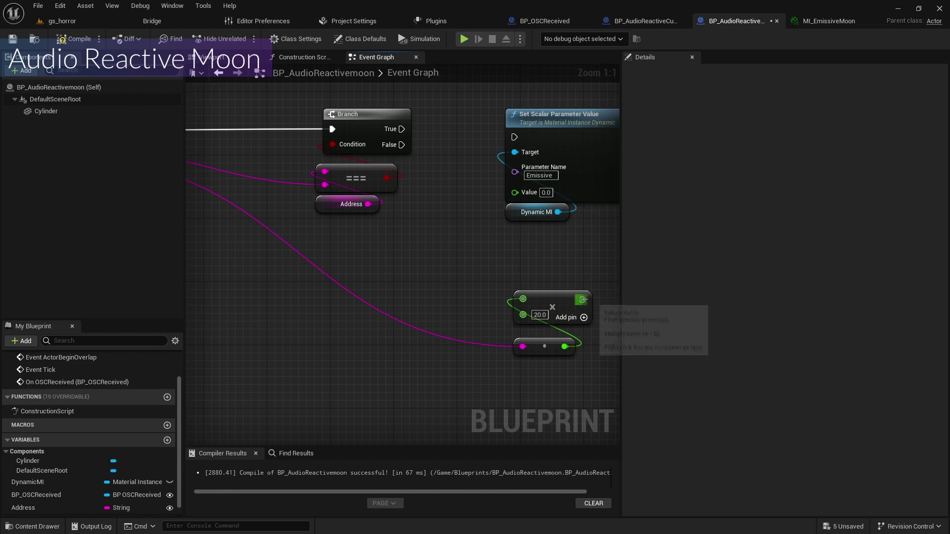
Subtract the Multiply result from 20 with a Subtract node placed directly above the Multiply node
left_click_drag(583, 300, 546, 257)
type("sub")
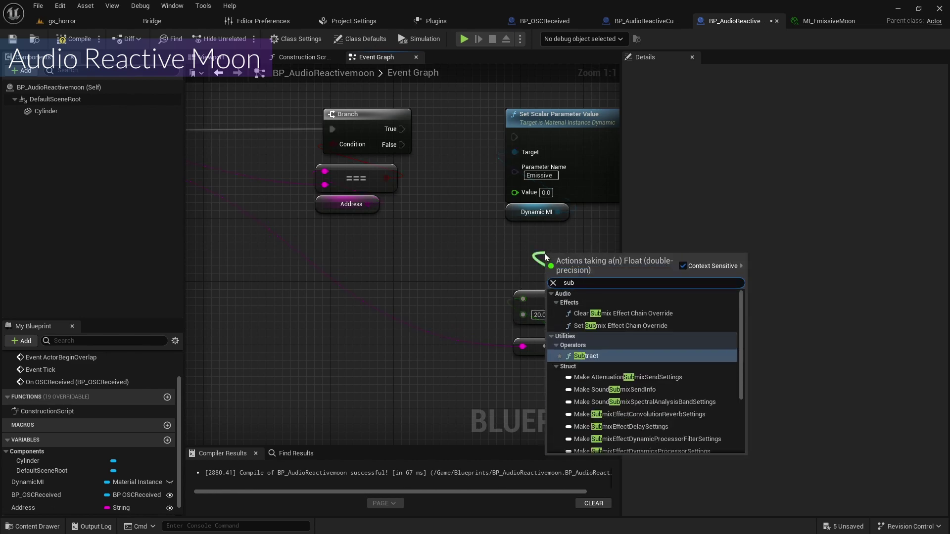
type("tra")
key("Return")
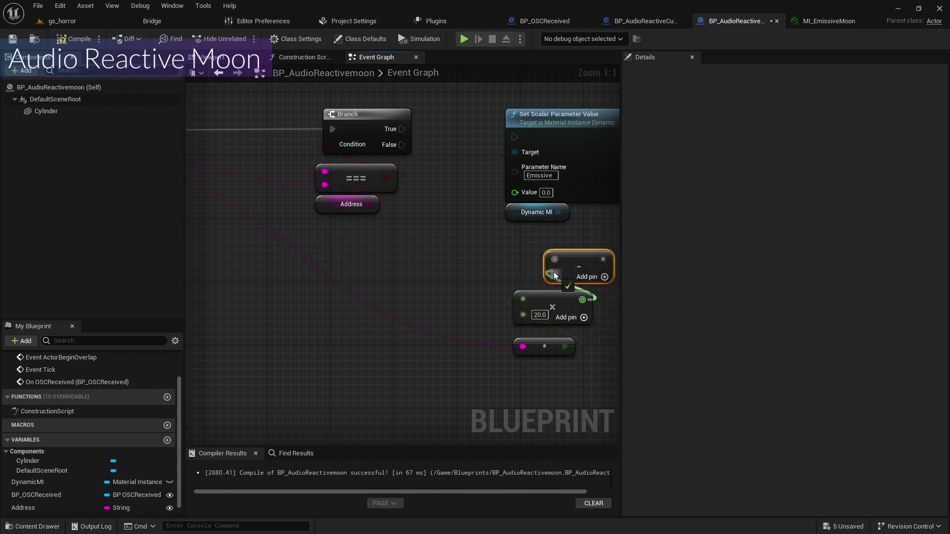
left_click(569, 260)
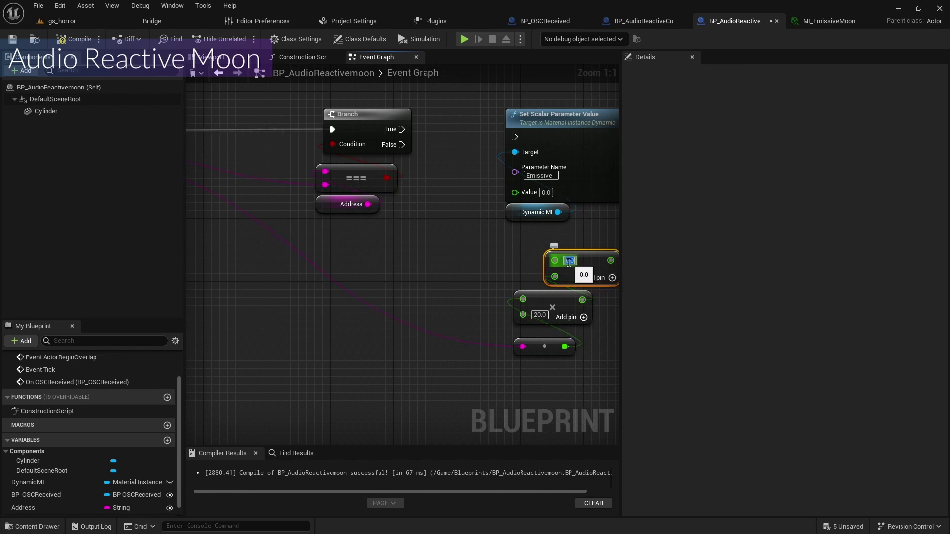
type("20")
left_click_drag(561, 278, 528, 270)
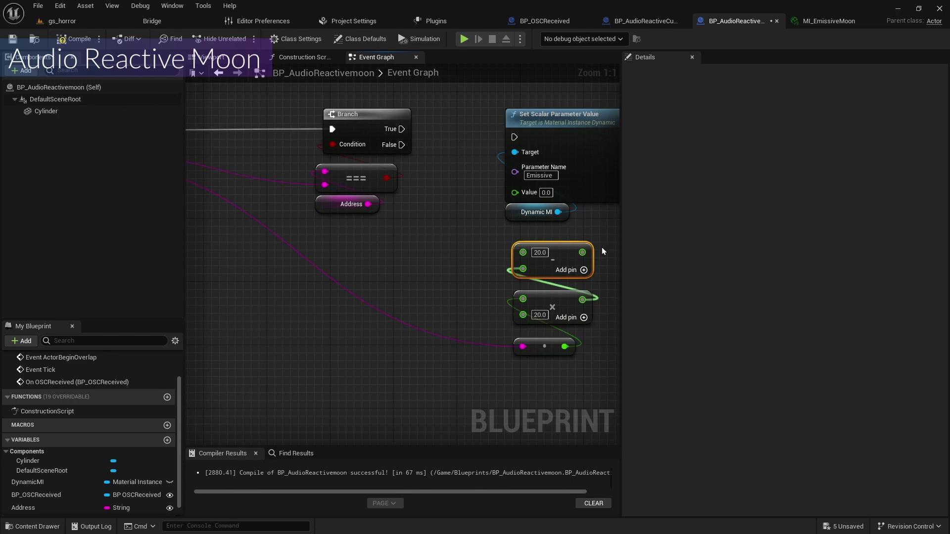
Feed the Subtract result into Set Scalar Parameter Value's Value input and run that node from the Branch's True output
left_click_drag(583, 253, 524, 198)
left_click_drag(328, 145, 441, 154)
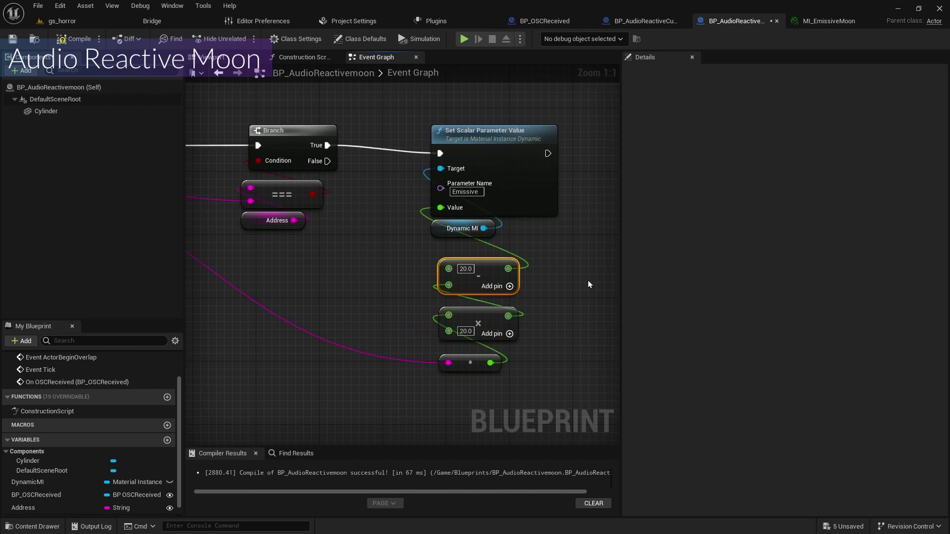
Add a Set Visibility node targeting the Cylinder component and run it after Set Scalar Parameter Value
right_click_drag(590, 254, 424, 251)
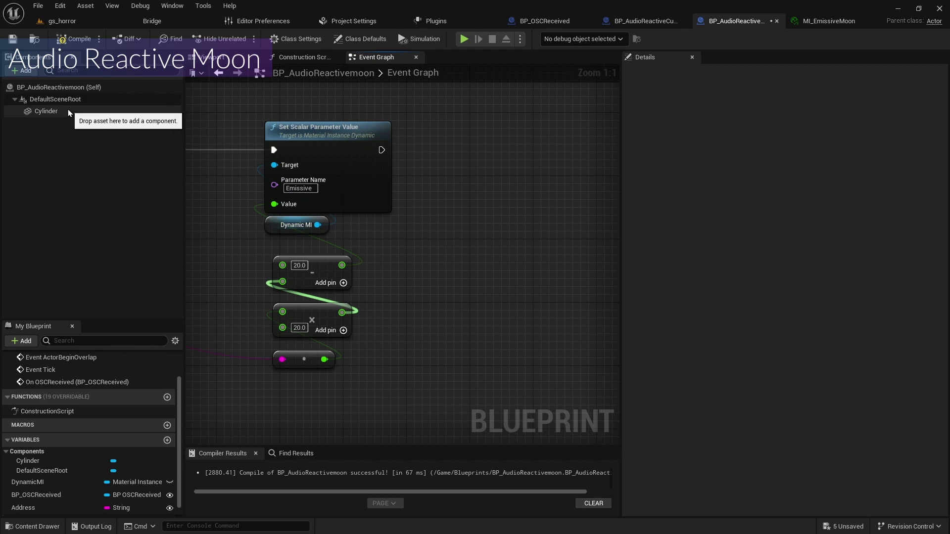
left_click_drag(68, 110, 488, 154)
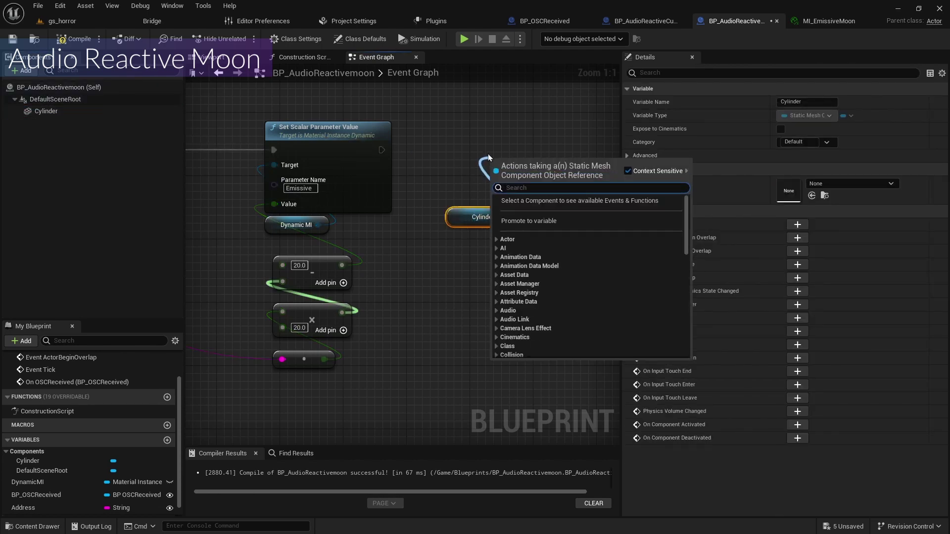
type("set visi")
key("Return")
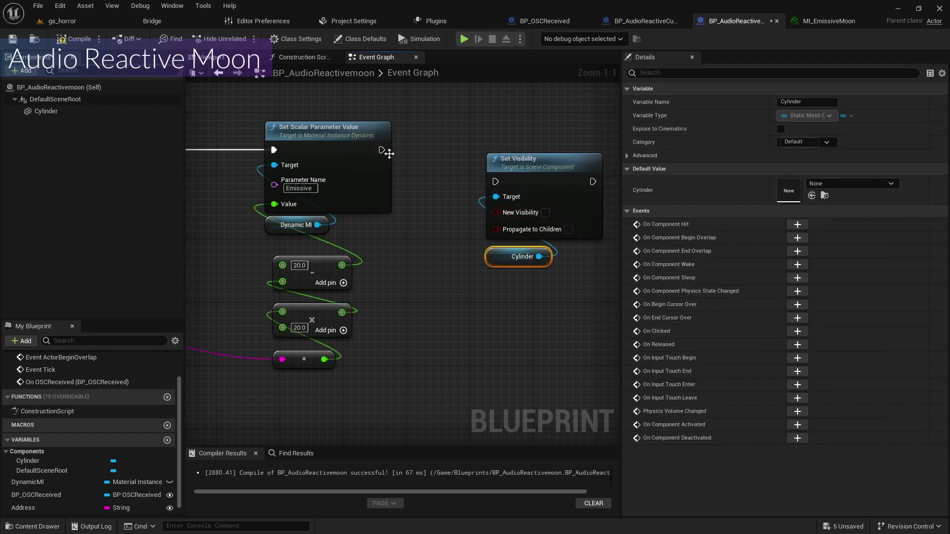
left_click_drag(382, 150, 495, 181)
left_click_drag(540, 200, 540, 193)
left_click_drag(539, 188, 516, 149)
Add a Delay node after Set Visibility and set its Duration to 0.5
right_click_drag(557, 252, 447, 253)
left_click(476, 164)
left_click_drag(460, 144, 500, 159)
type("delay")
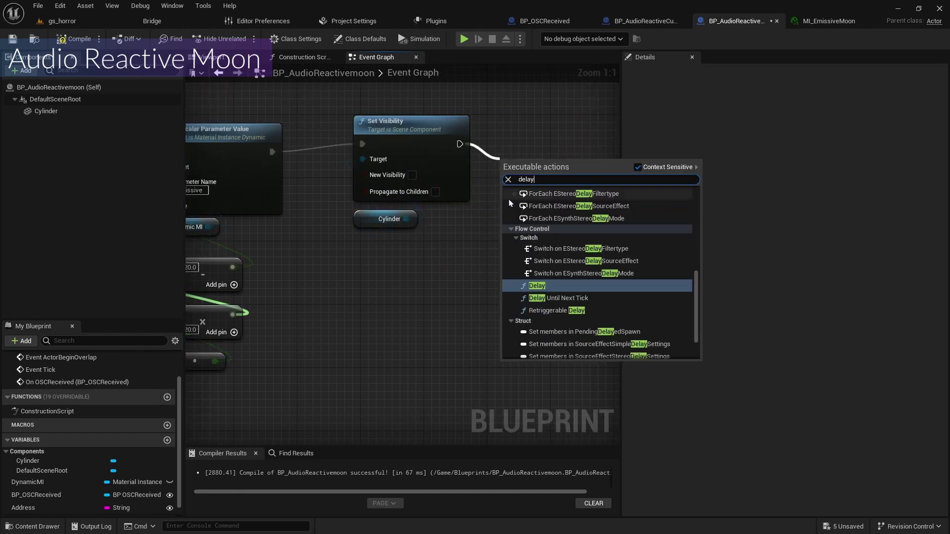
key("Return")
right_click_drag(525, 168, 460, 180)
left_click(465, 164)
type("0.5")
key("Return")
Duplicate the Set Visibility and Cylinder nodes, run the copy after the Delay with New Visibility enabled, and save the blueprint
left_click_drag(382, 272, 328, 156)
key("ctrl+d")
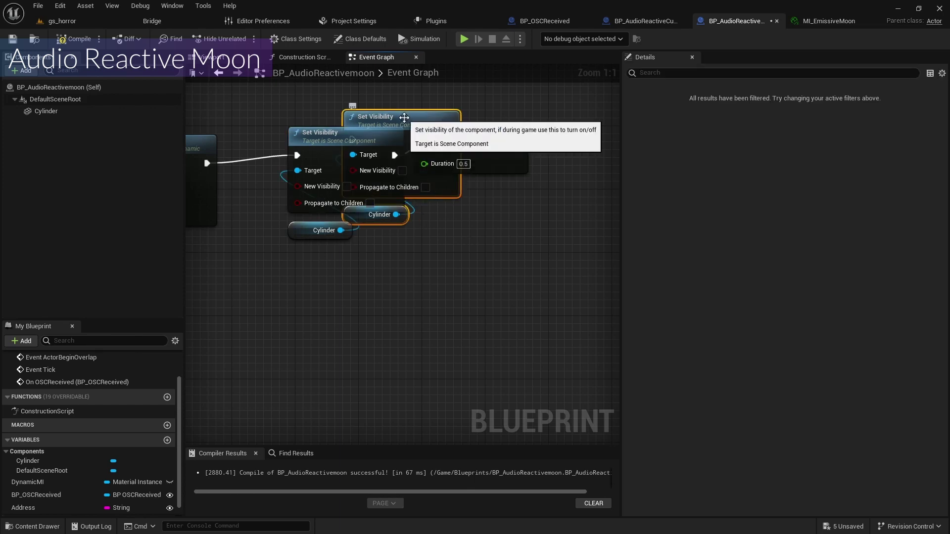
left_click_drag(402, 121, 600, 129)
left_click_drag(518, 147, 551, 147)
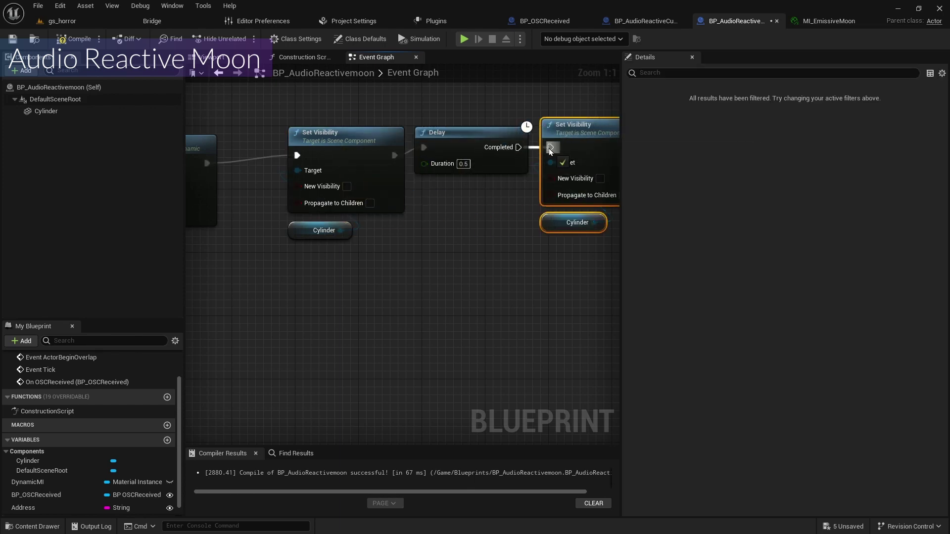
left_click(600, 178)
left_click(13, 38)
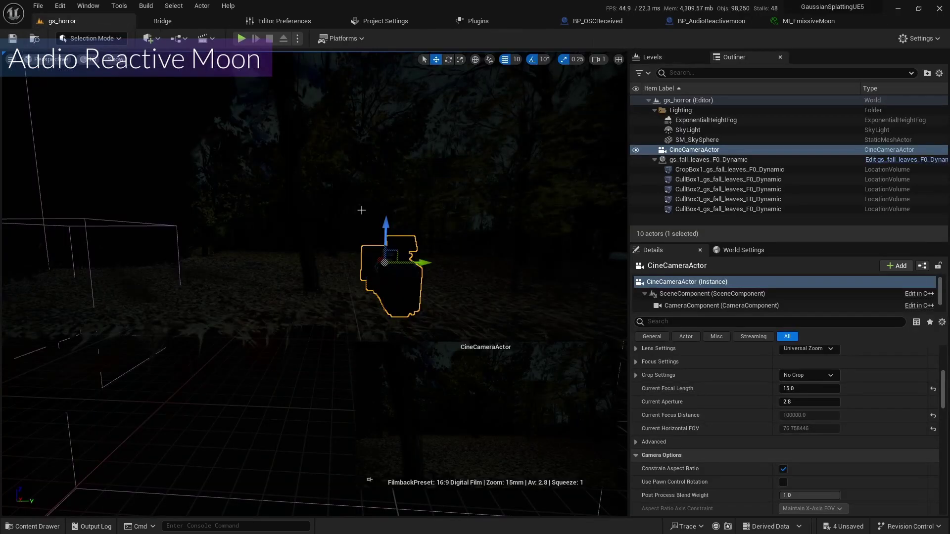
Place BP_AudioReactivemoon from the Blueprints folder into the gs_horror level
scroll(362, 210, "down", 3)
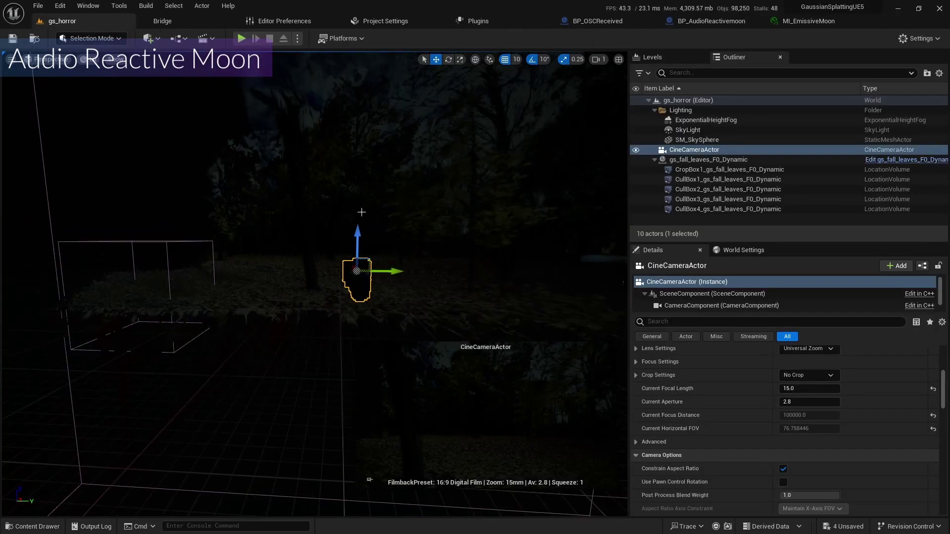
key("ctrl+space")
left_click(123, 409)
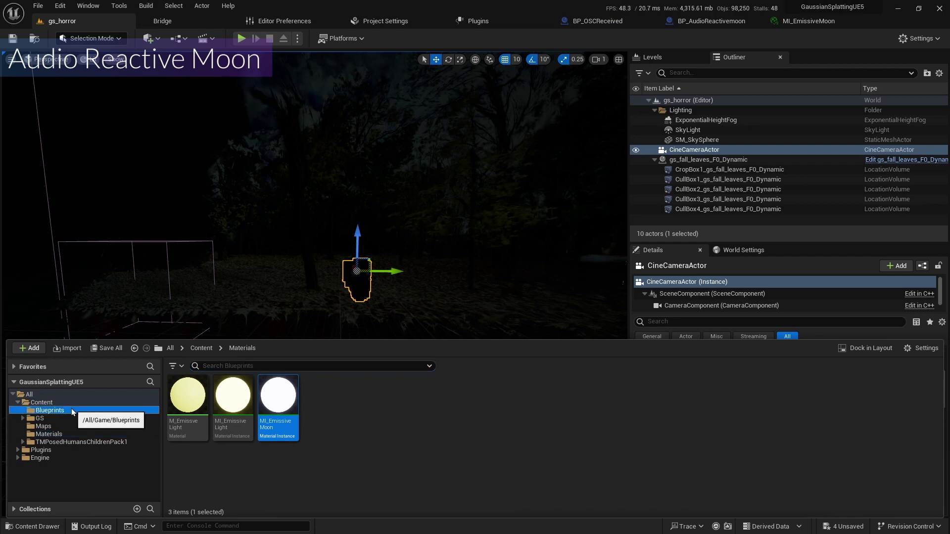
mouse_move(235, 417)
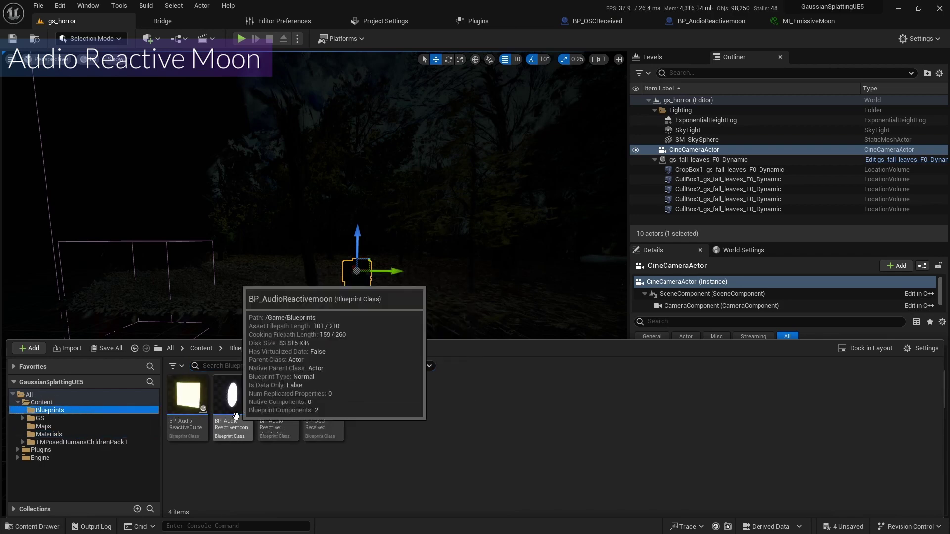
left_click_drag(236, 416, 328, 265)
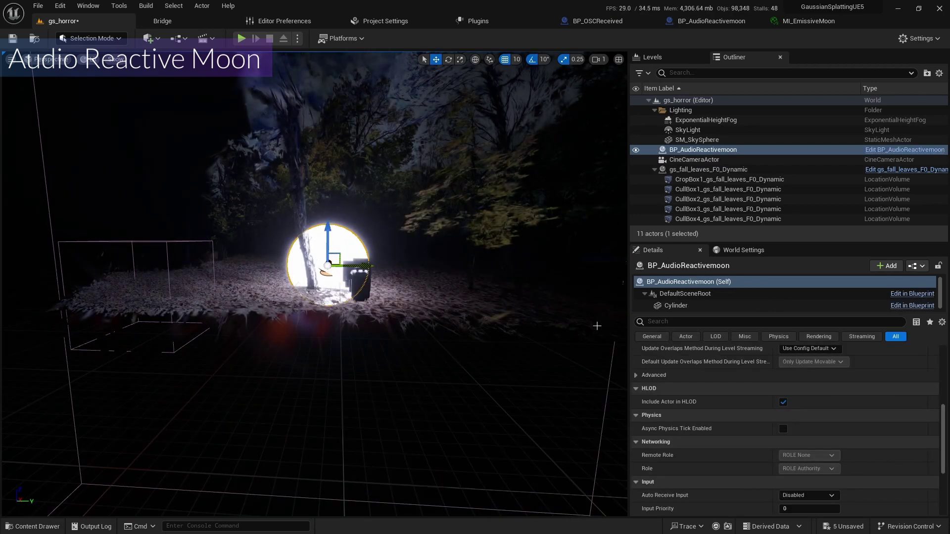
Paste the copied location onto BP_AudioReactivemoon, positioning it at 2170, 1150, 380
scroll(744, 403, "up", 5)
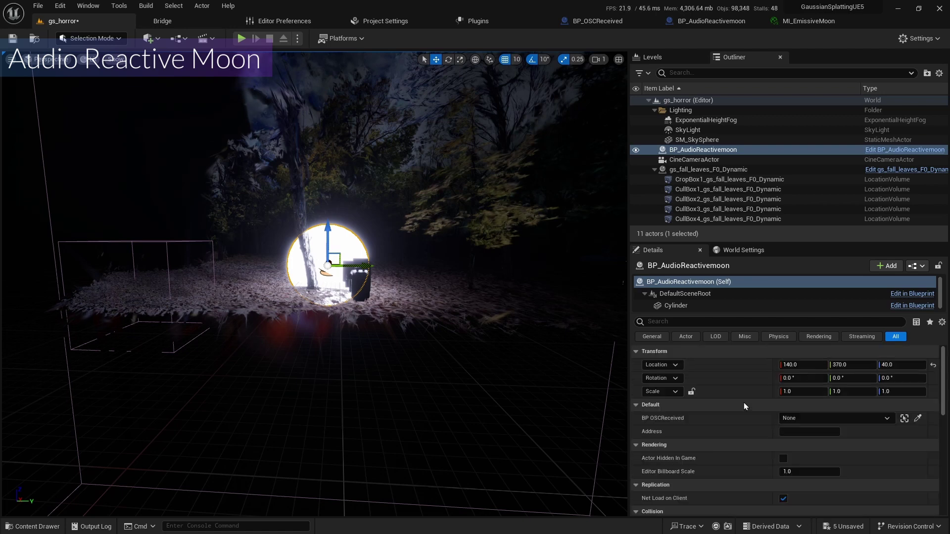
right_click(747, 366)
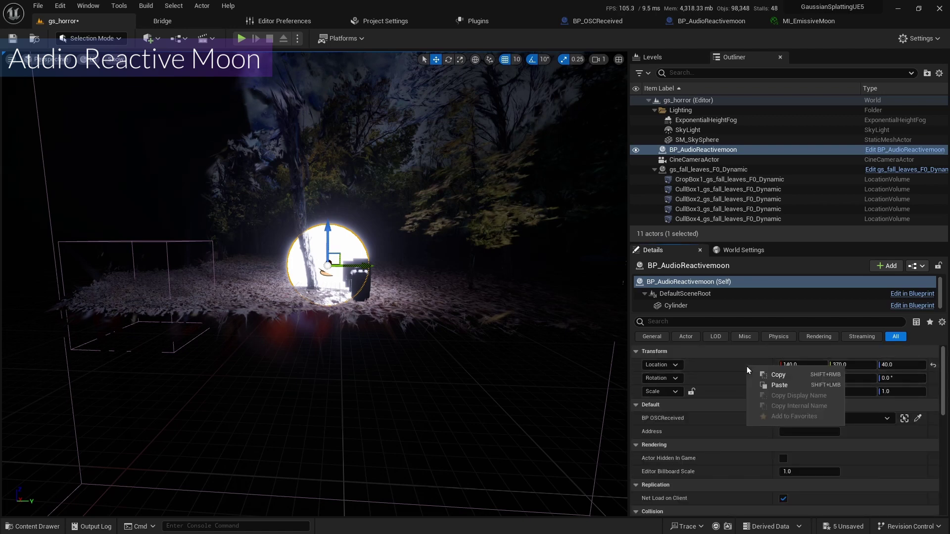
left_click(765, 385)
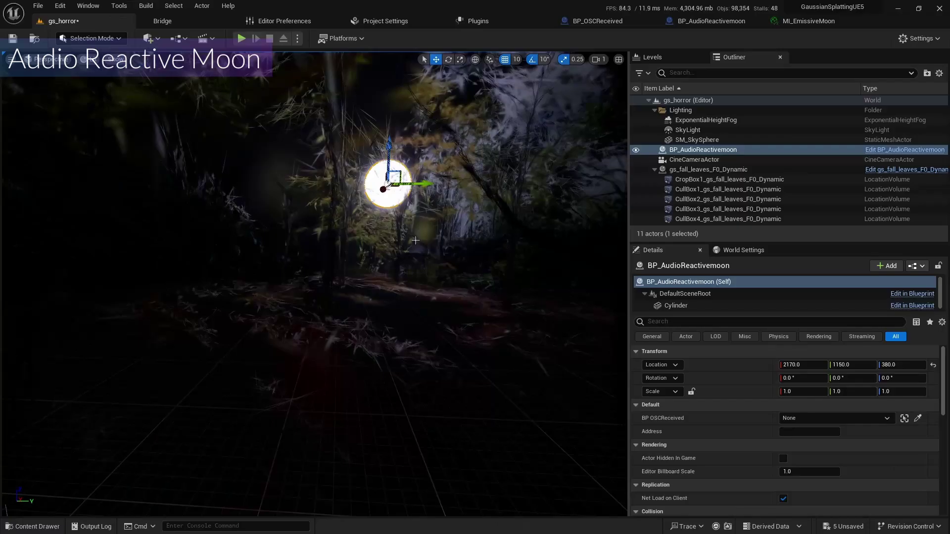
middle_click_drag(416, 240, 447, 250)
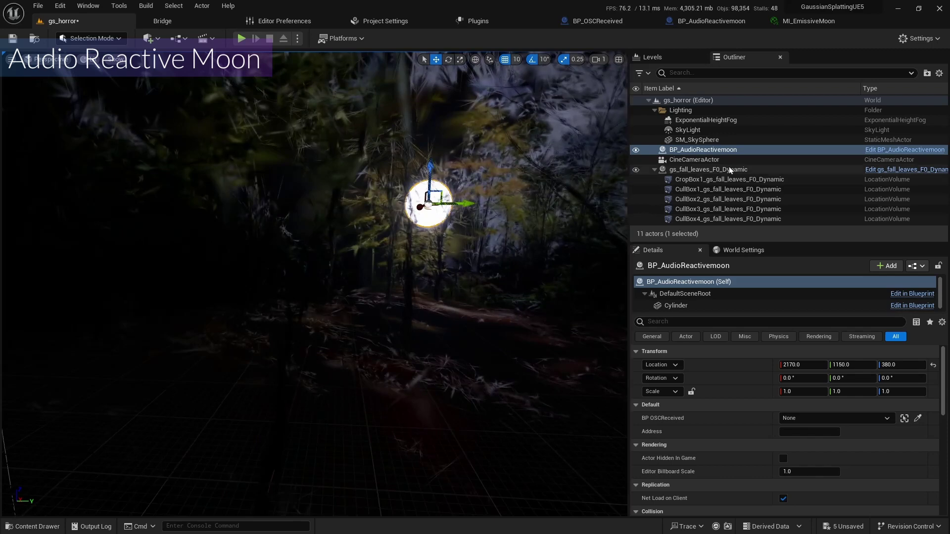
Lock the scale proportions of CropBox1_gs_fall_leaves_F0_Dynamic and set its uniform scale to 26
left_click(731, 179)
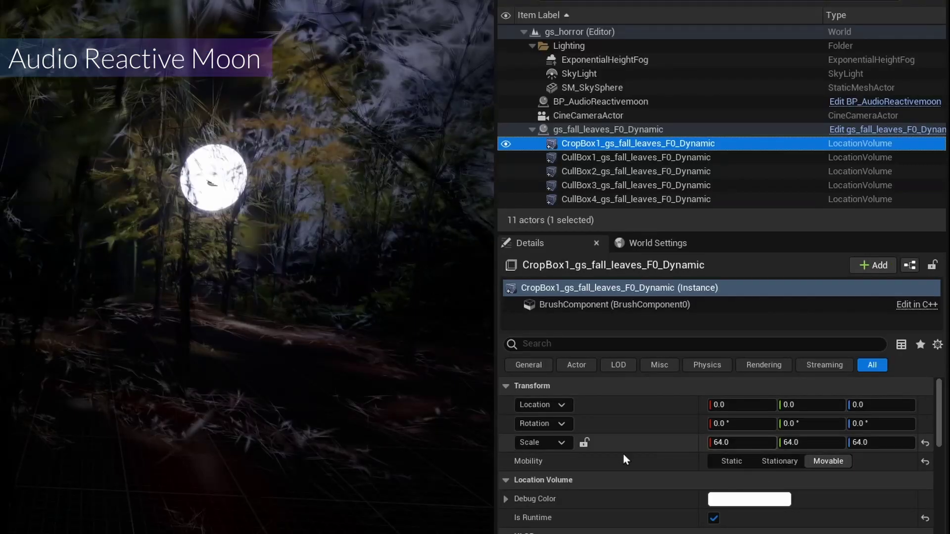
left_click(586, 445)
left_click(724, 444)
type("26")
key("Return")
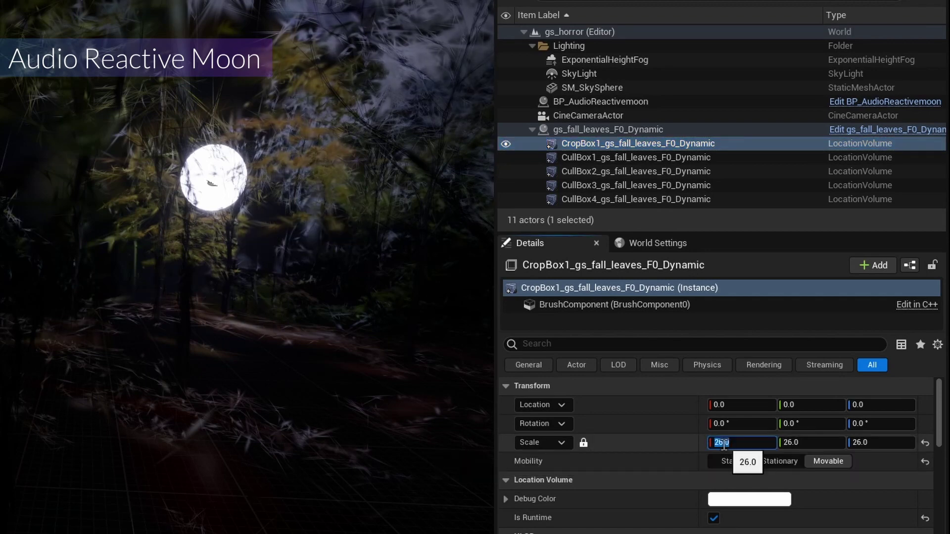
Try a uniform scale of 20 on the crop box and set it back to 26
type("20")
key("Return")
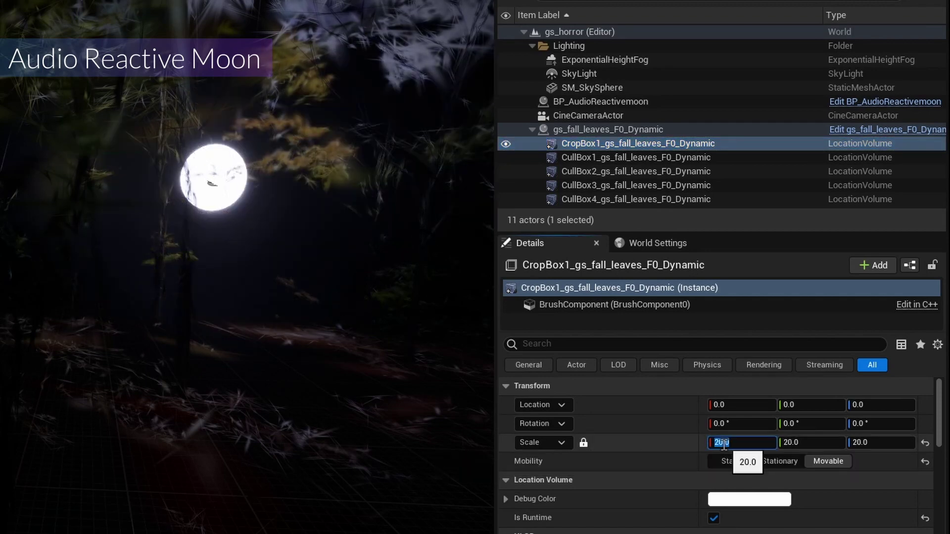
type("26")
key("Return")
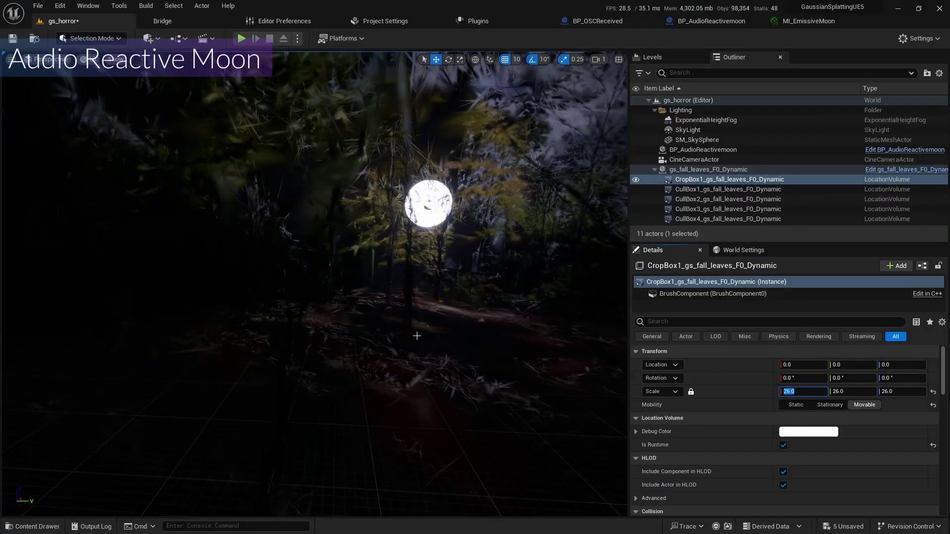
Add a Spot Light to the level
left_click(148, 38)
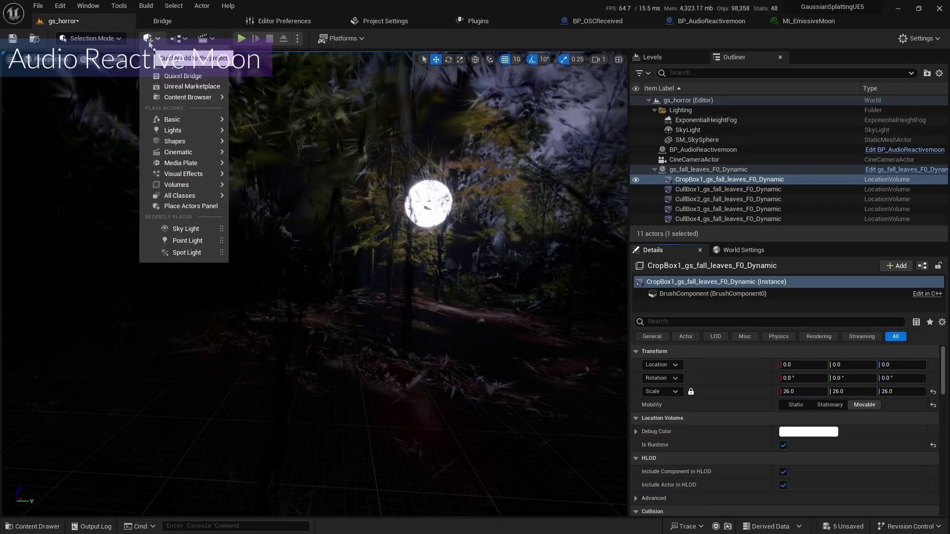
mouse_move(183, 132)
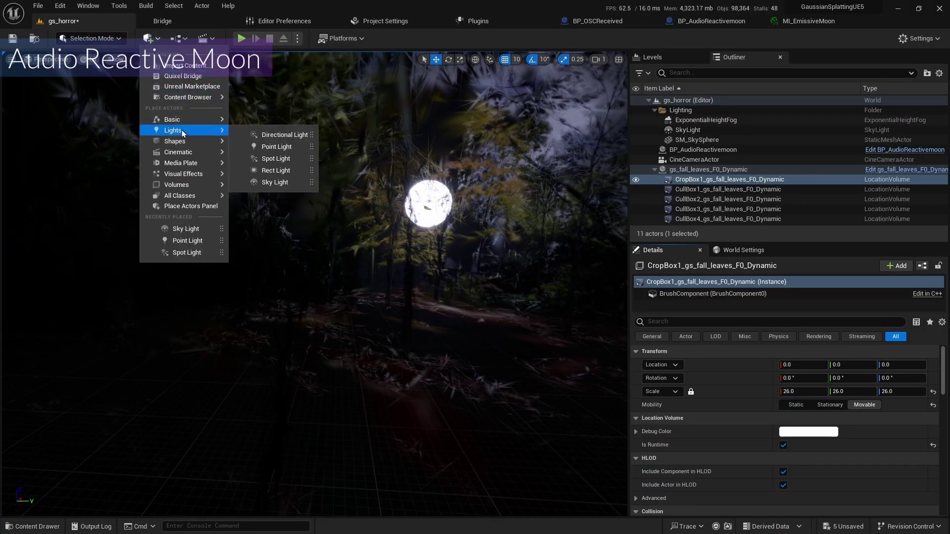
left_click(275, 158)
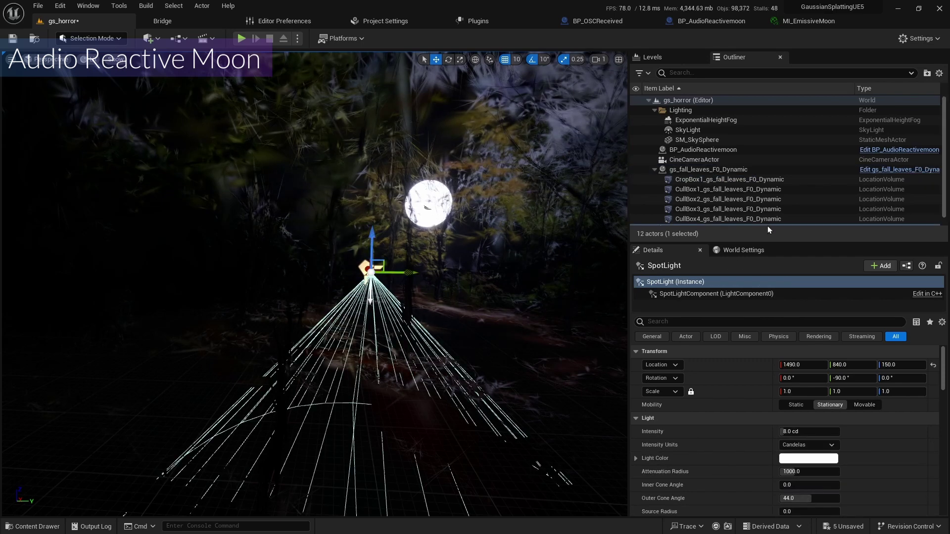
Copy the location of BP_AudioReactivemoon and paste it onto the SpotLight, placing it at 2170, 1150, 380
left_click(711, 151)
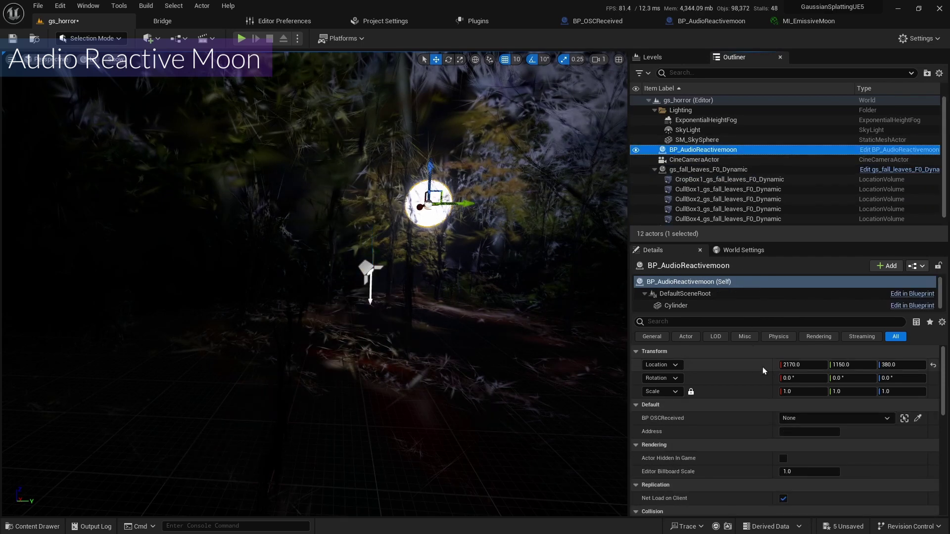
right_click(762, 366)
left_click(786, 375)
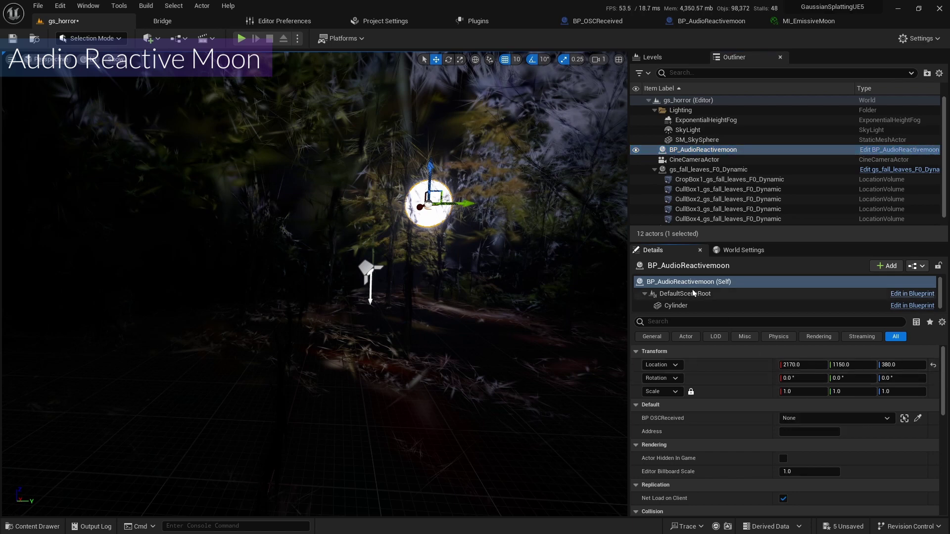
scroll(712, 181, "down", 1)
left_click(706, 222)
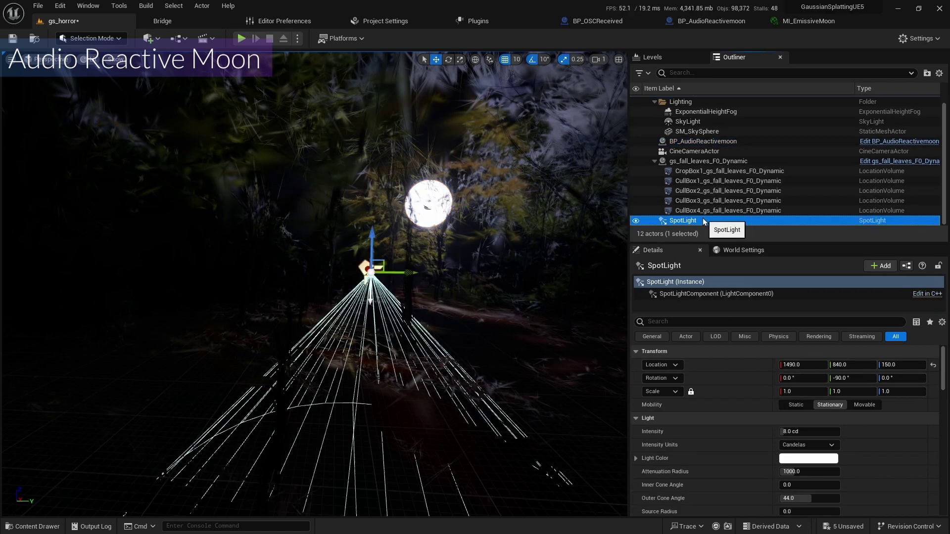
right_click(765, 364)
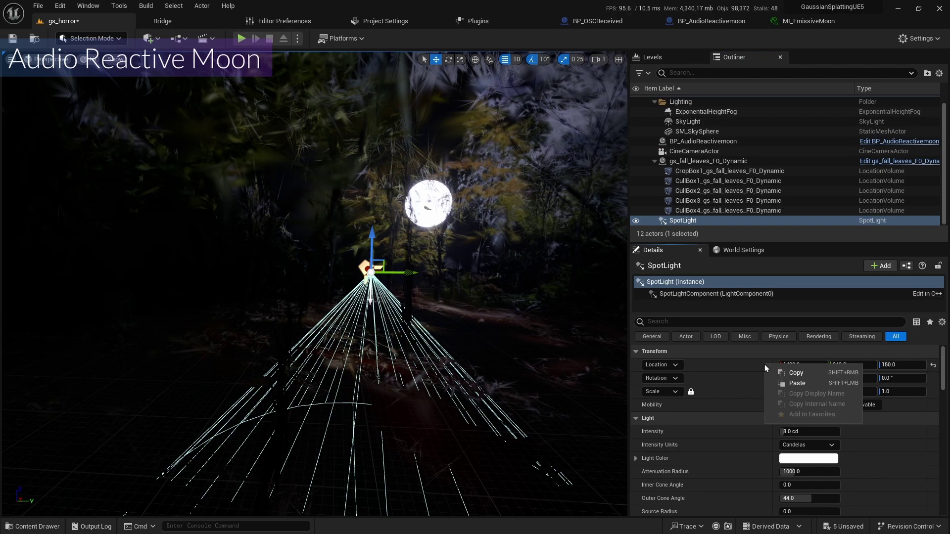
left_click(795, 384)
Rotate the SpotLight from pointing straight down to shining horizontally from the moon into the scene, at about 180°, 0°, 180°
key("e")
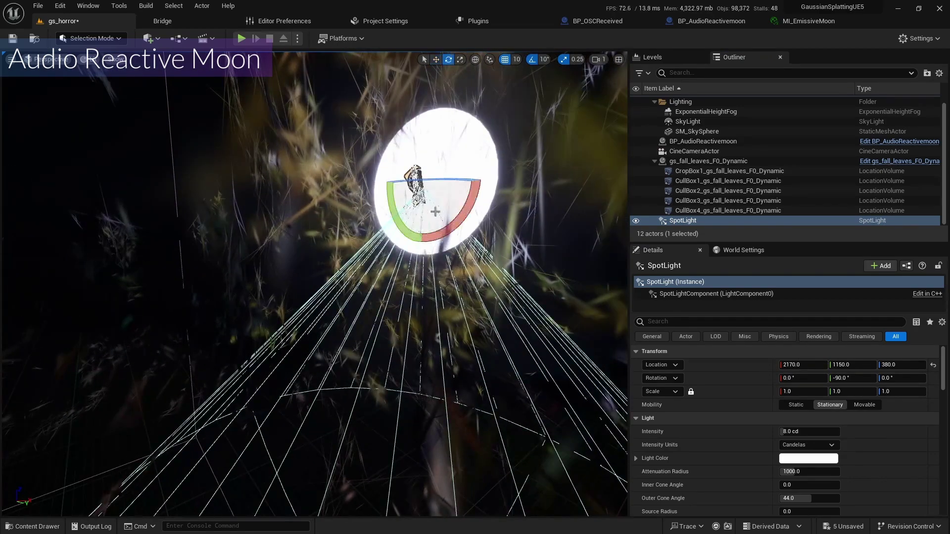
left_click_drag(406, 224, 388, 191)
left_click_drag(436, 253, 427, 264)
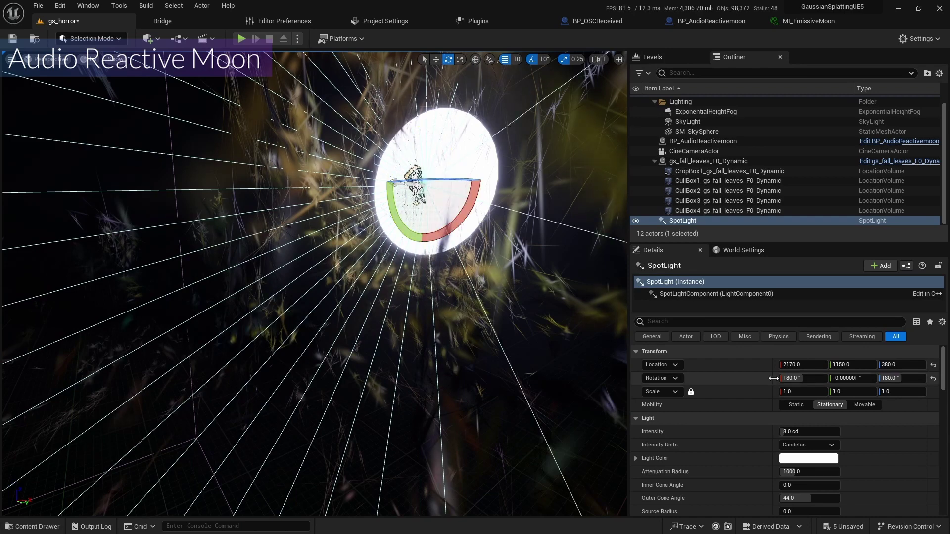
scroll(599, 352, "down", 5)
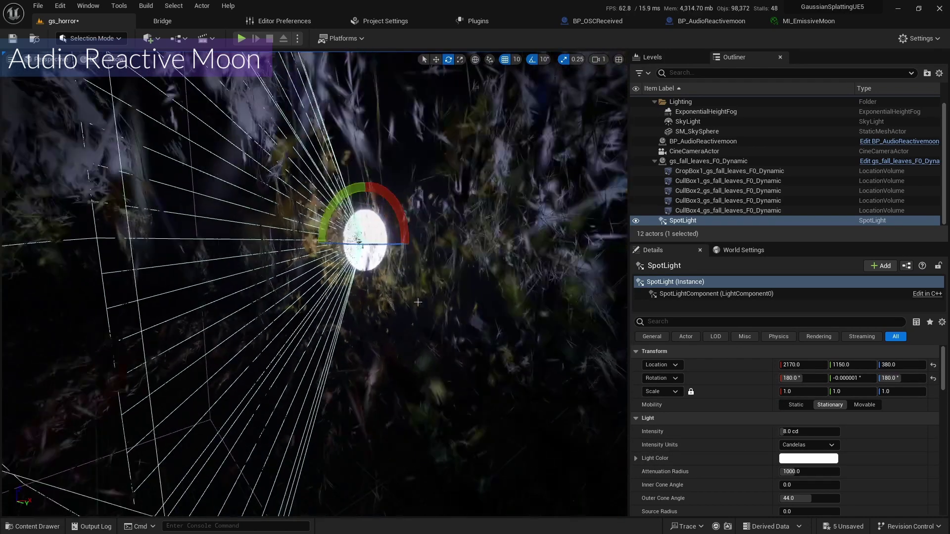
right_click_drag(598, 351, 569, 364)
right_click_drag(331, 300, 297, 299)
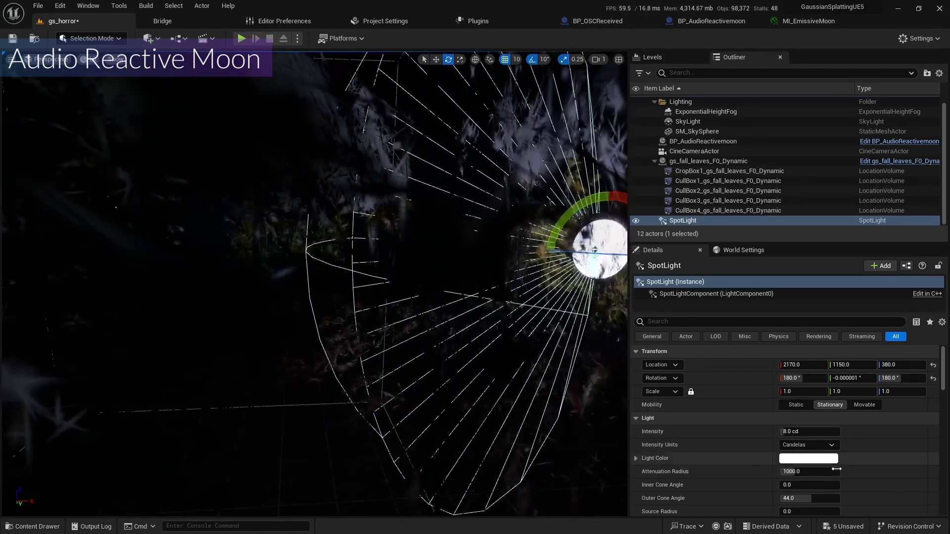
Set the SpotLight's attenuation radius to 16384, its intensity to 50 cd and its outer cone angle to 25
left_click_drag(808, 471, 852, 472)
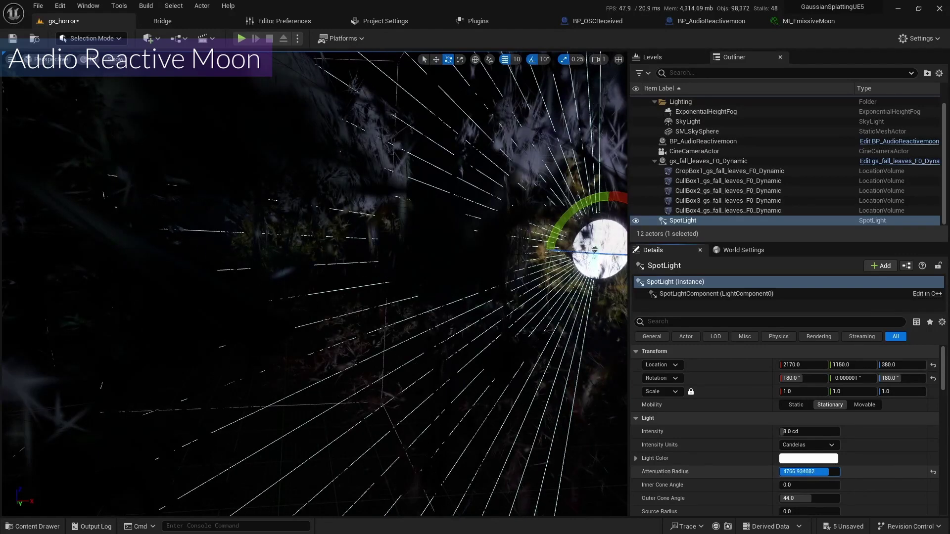
left_click(801, 436)
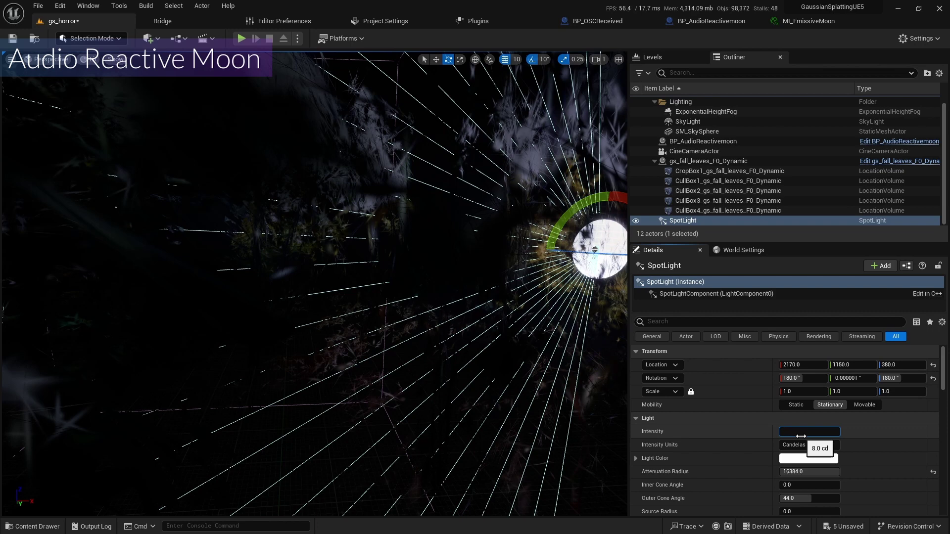
type("50.0 cd")
left_click(804, 499)
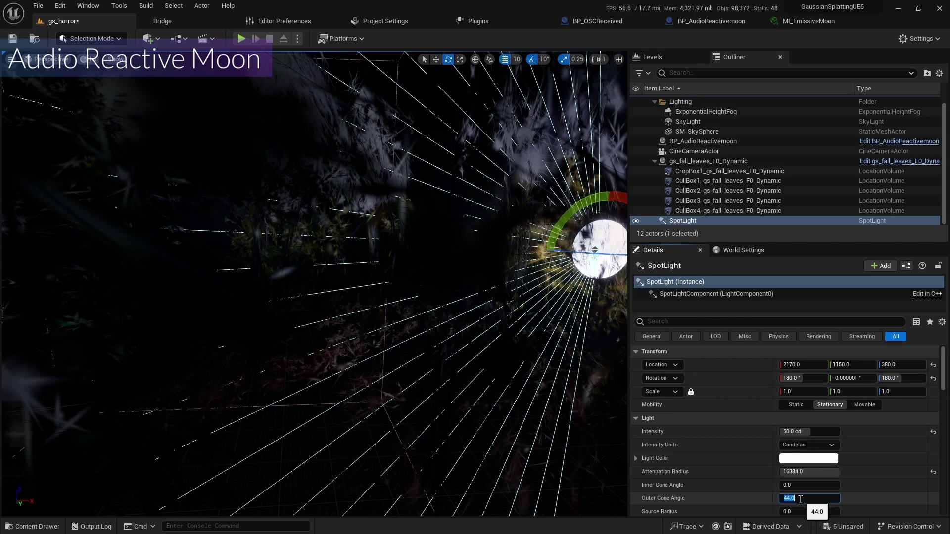
type("25")
key("Return")
Raise the SpotLight's intensity to 100 cd and set its volumetric scattering intensity to 8
left_click(809, 432)
type("100")
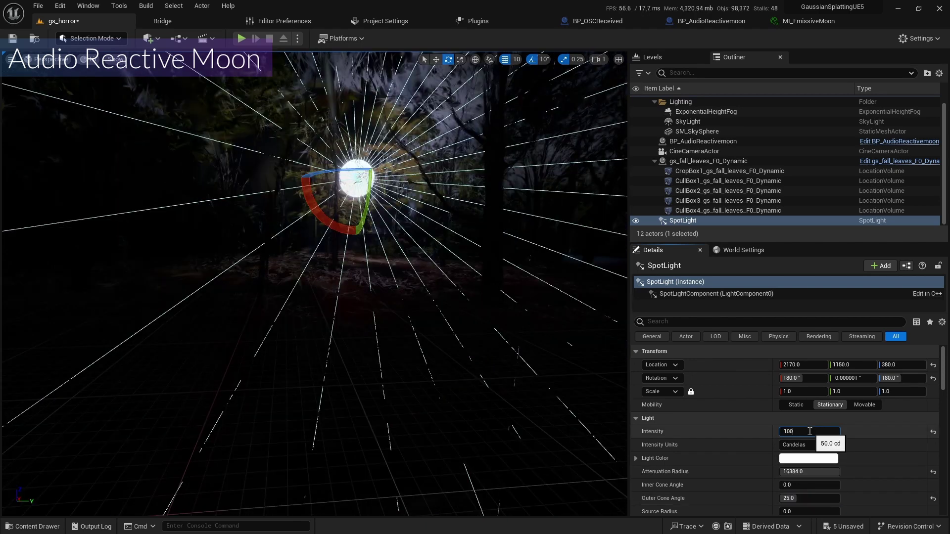
key("Return")
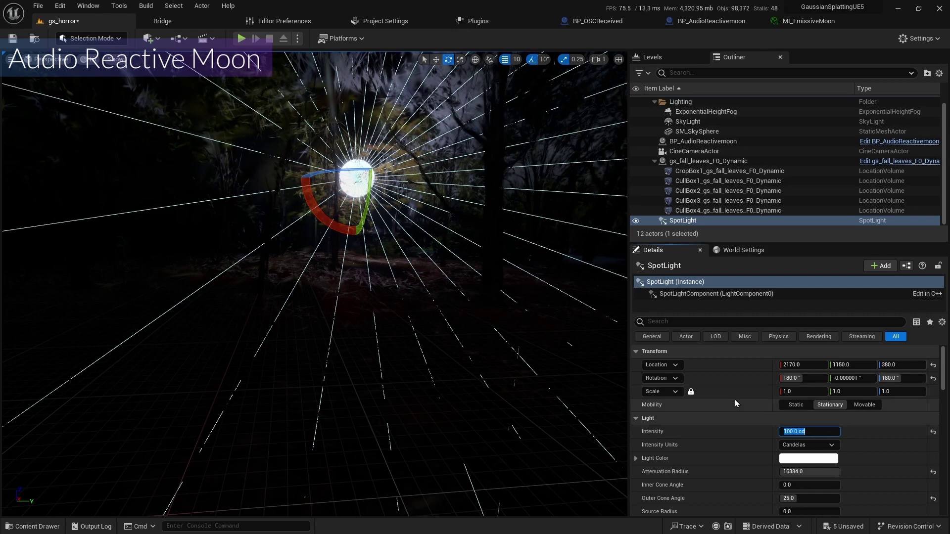
scroll(737, 442, "down", 5)
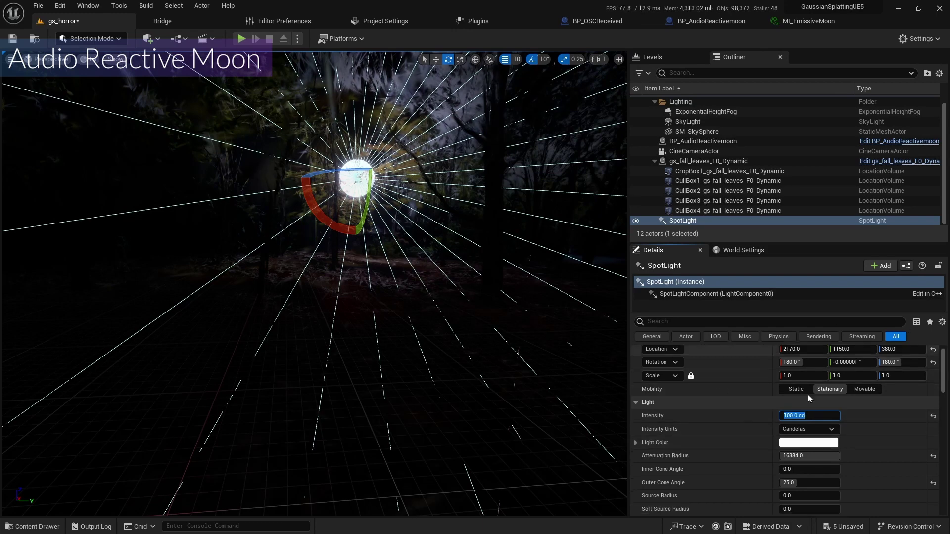
left_click(792, 476)
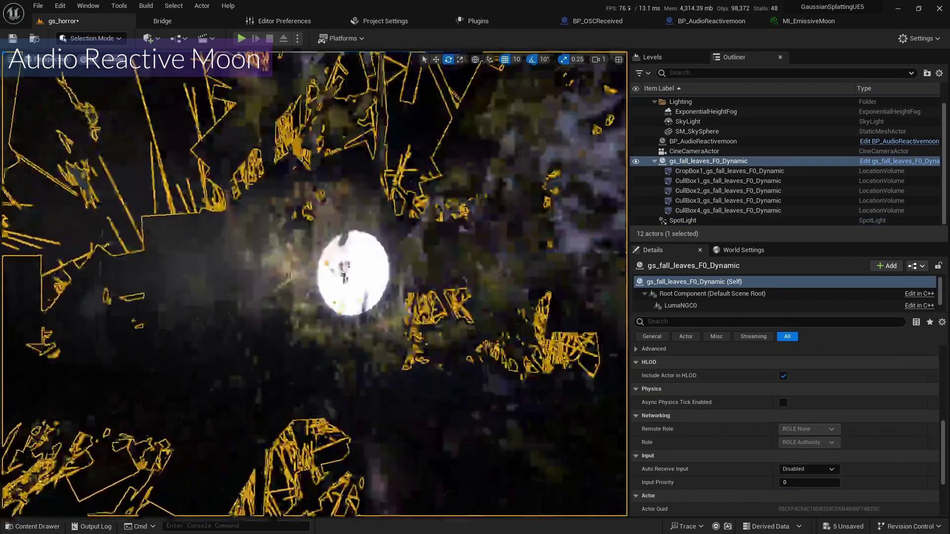
scroll(448, 258, "up", 4)
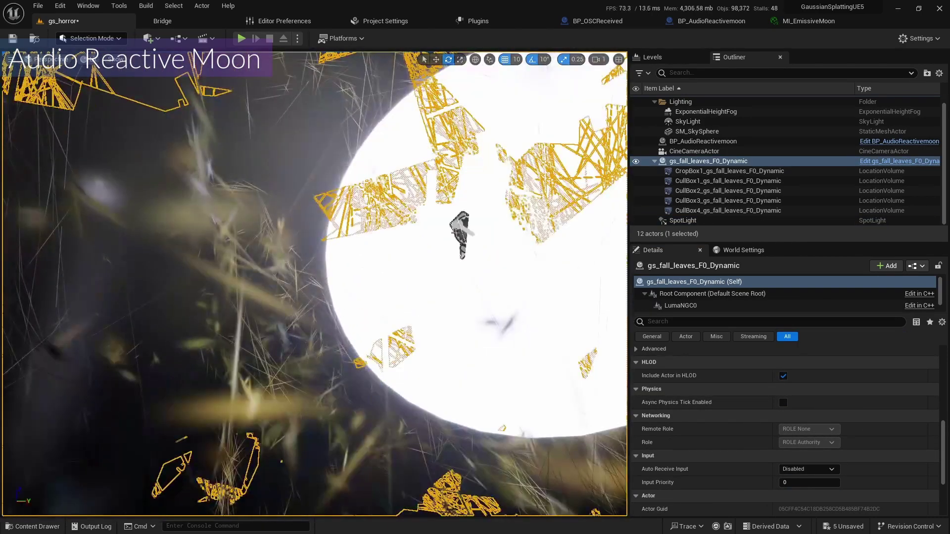
left_click(458, 235)
key("f")
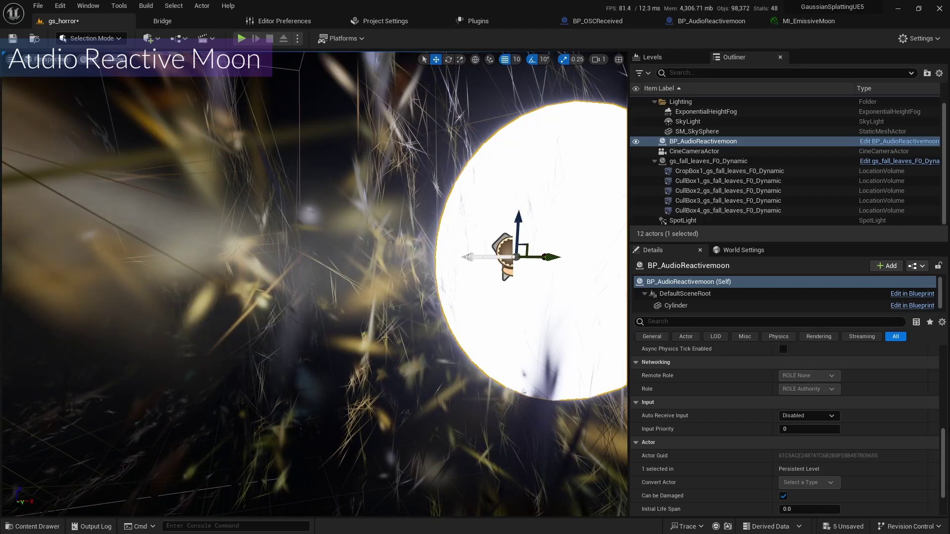
middle_click_drag(537, 262, 513, 340)
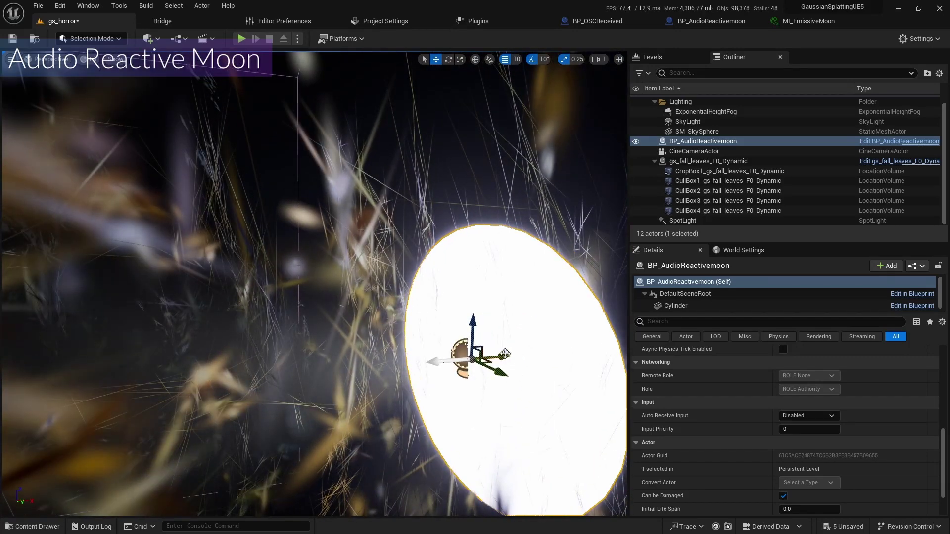
key("ctrl+z")
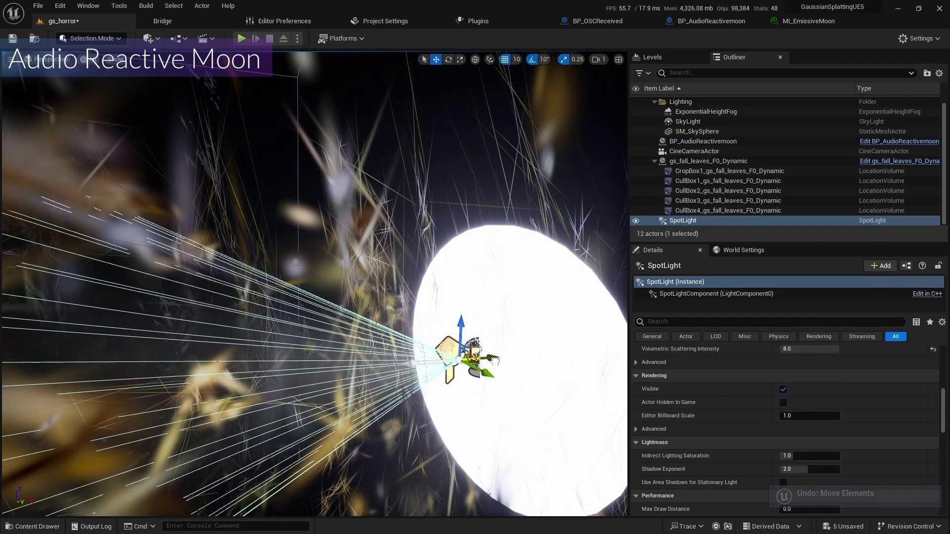
Move the SpotLight just in front of the moon to X 2150 and tilt its Y rotation to about -20°
right_click_drag(450, 390, 297, 280)
key("e")
right_click_drag(352, 327, 329, 299)
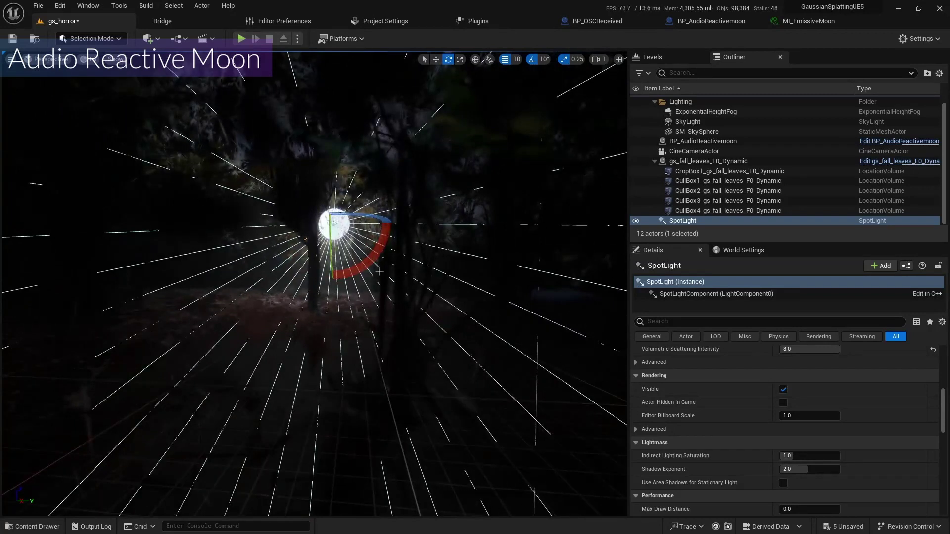
scroll(767, 470, "up", 10)
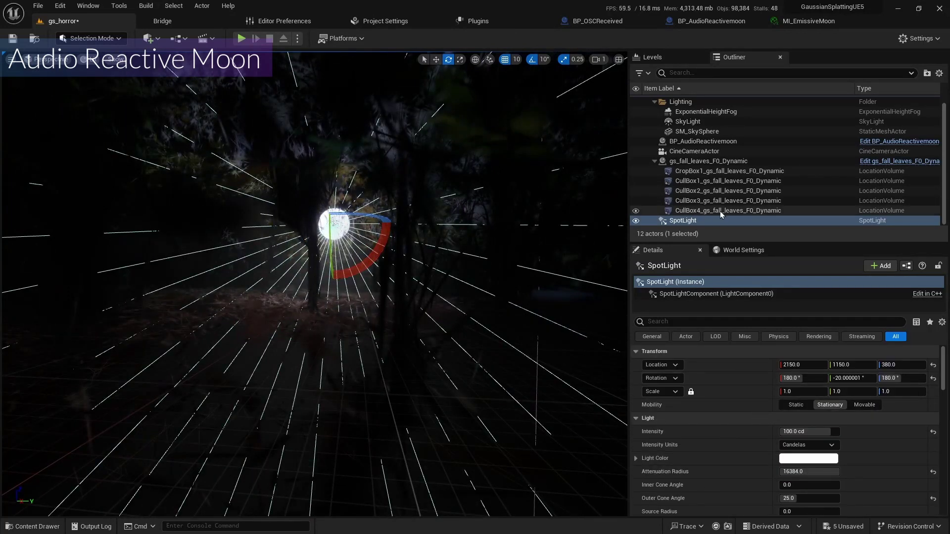
In BP_AudioReactivemoon, select the Address variable and start its default value with "/"
left_click(712, 21)
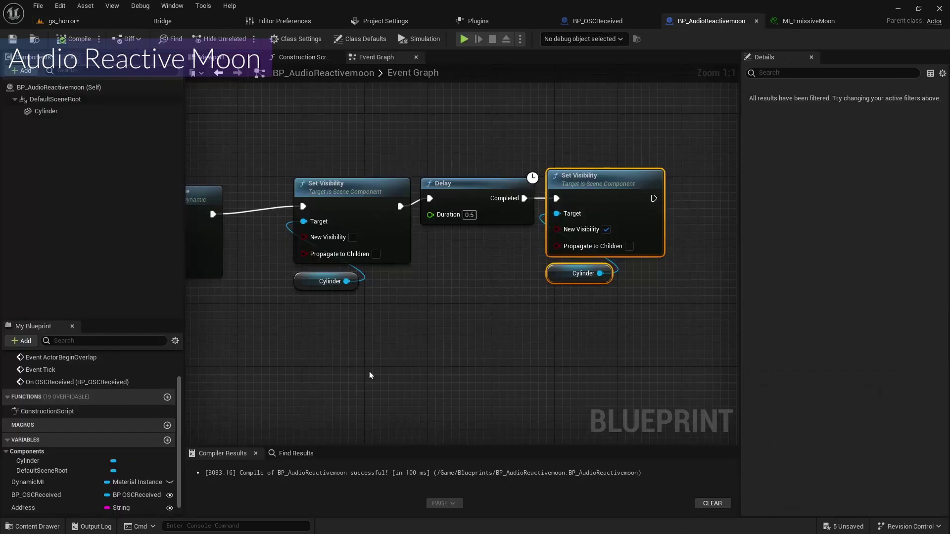
left_click(30, 507)
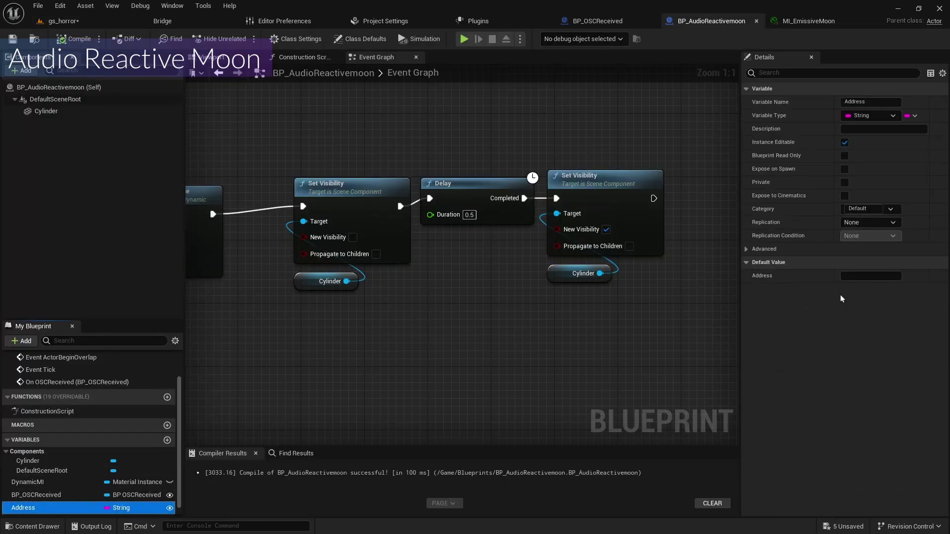
left_click_drag(740, 302, 638, 304)
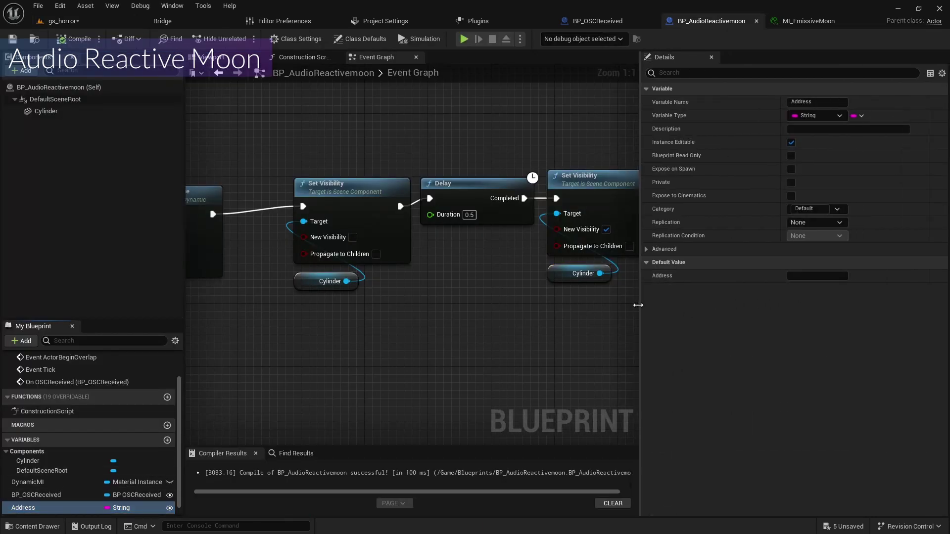
left_click(800, 277)
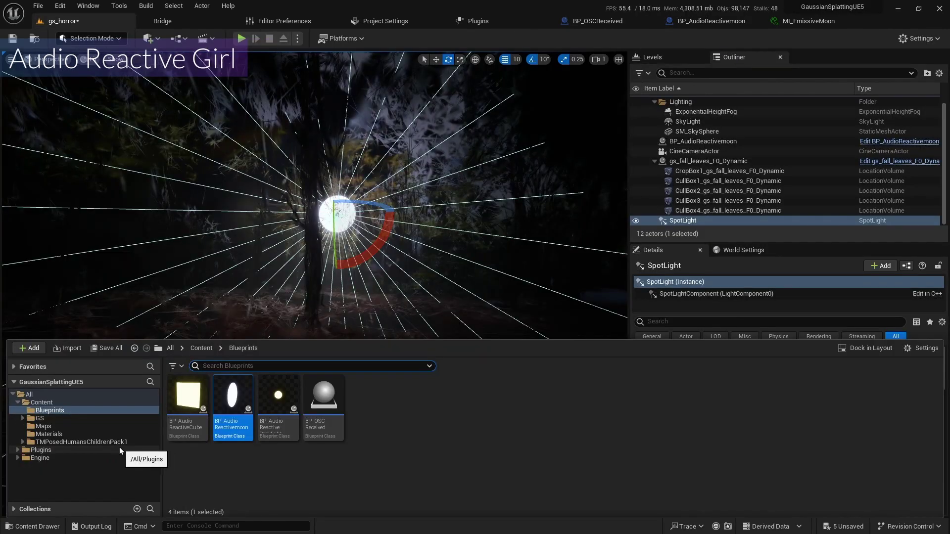
Create an Actor Blueprint class named BP_AudioReactiveGirl in the Blueprints folder
left_click(113, 443)
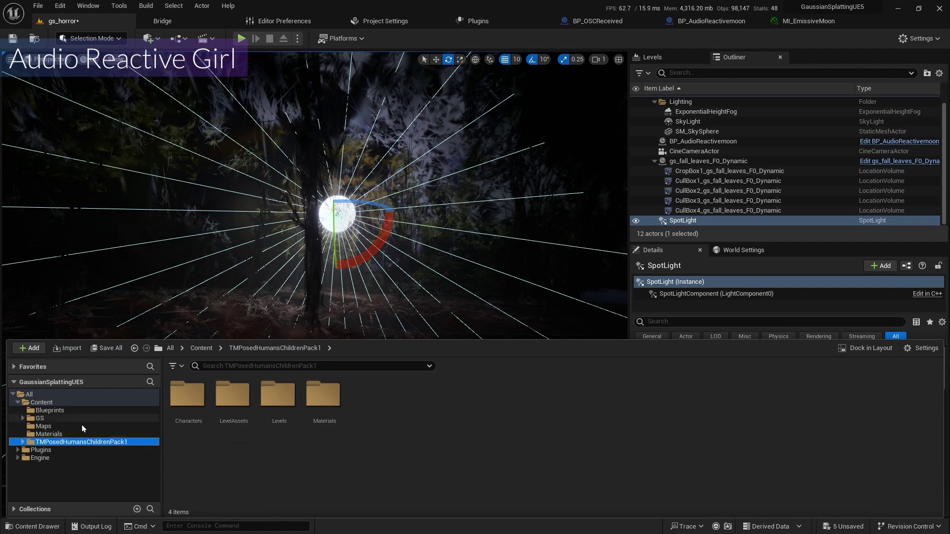
left_click(49, 411)
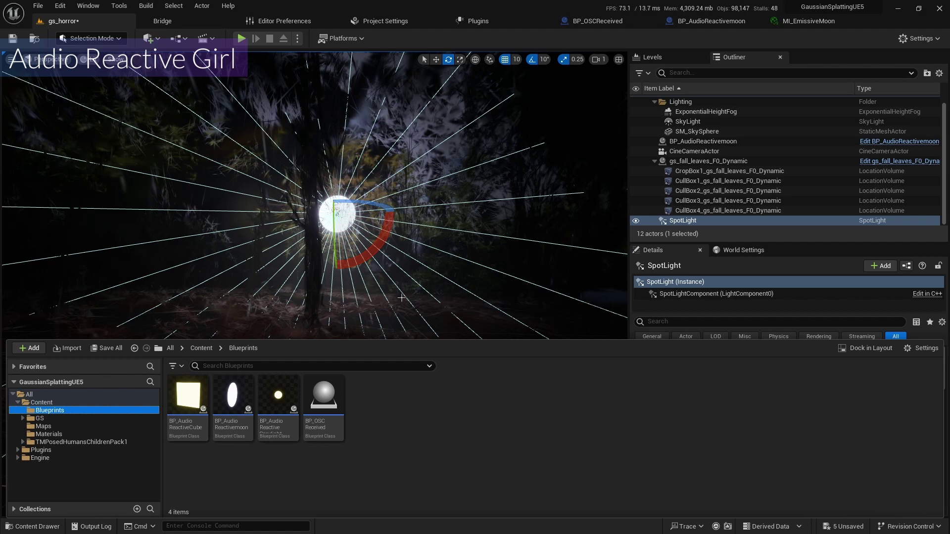
right_click(405, 410)
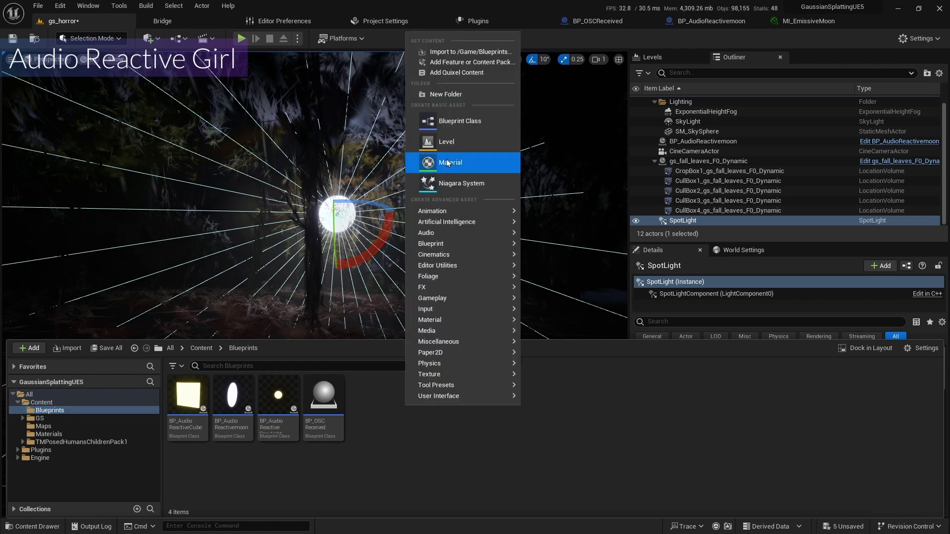
left_click(487, 121)
left_click(372, 198)
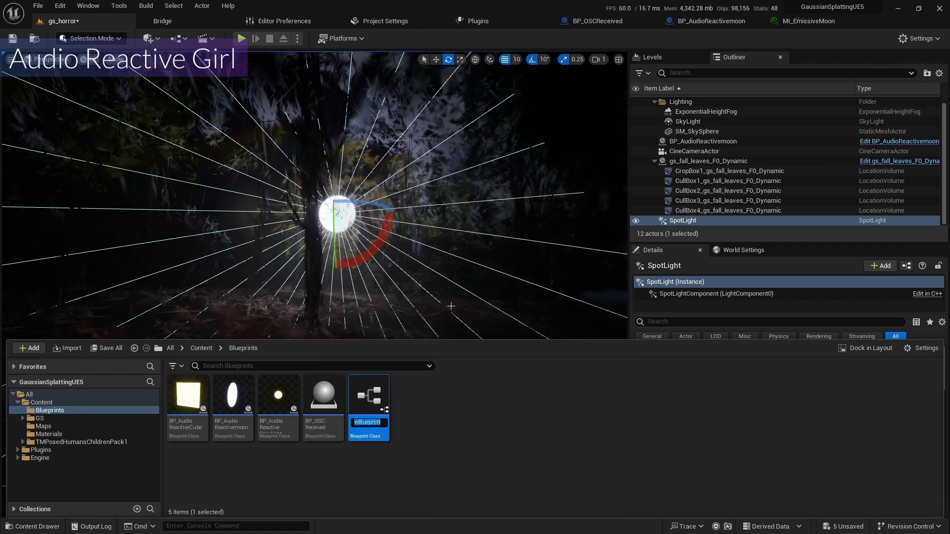
type("BP")
type("_Audio")
type("Reactive")
type("Girl")
key("Return")
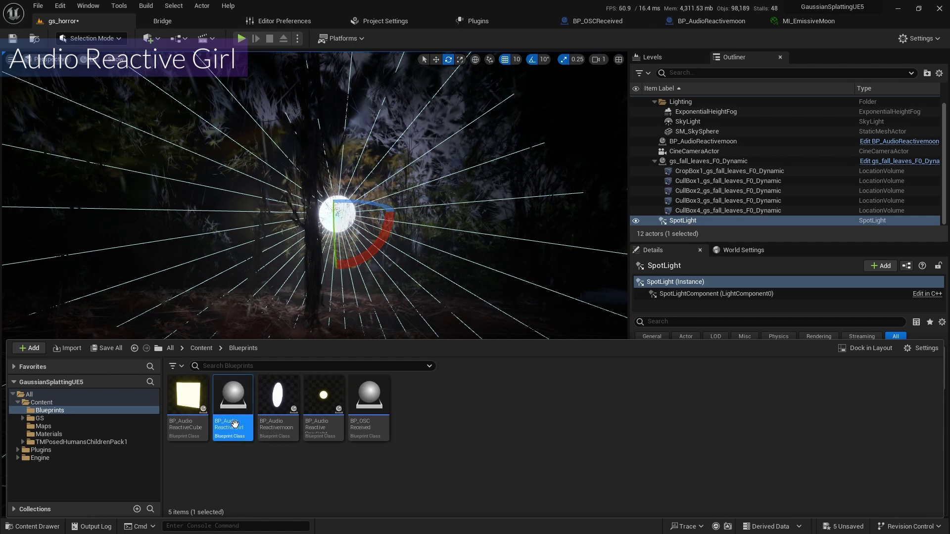
Open BP_AudioReactiveGirl and add a Static Mesh component to it
double_click(237, 429)
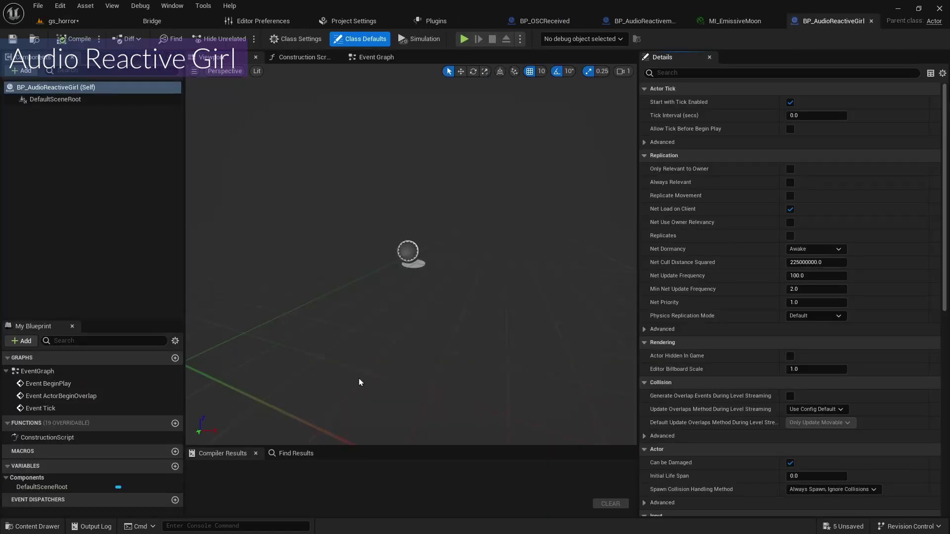
left_click(25, 71)
type("sta")
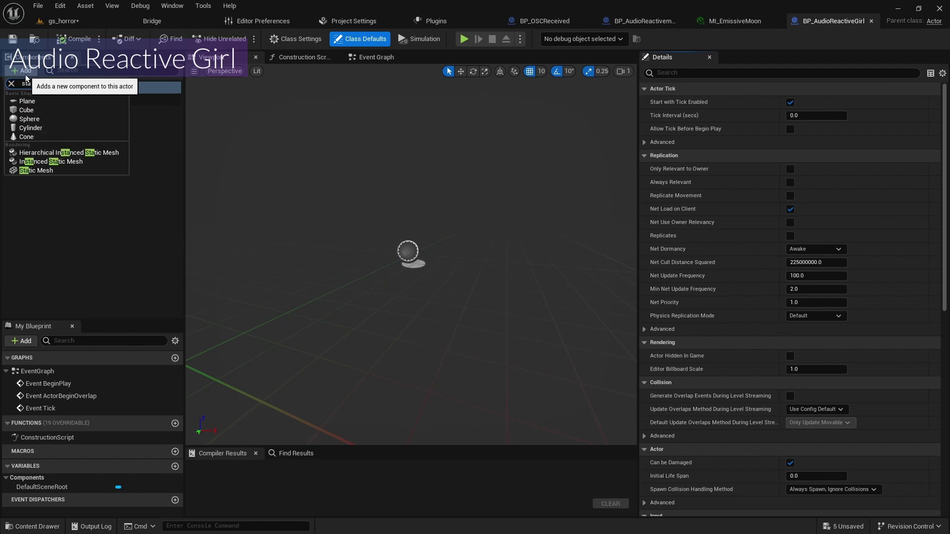
type("tic")
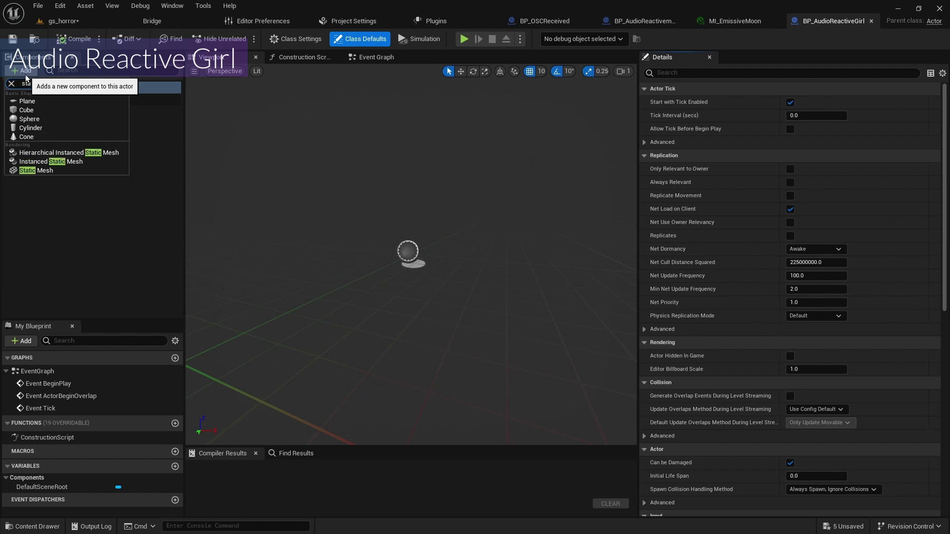
left_click(67, 172)
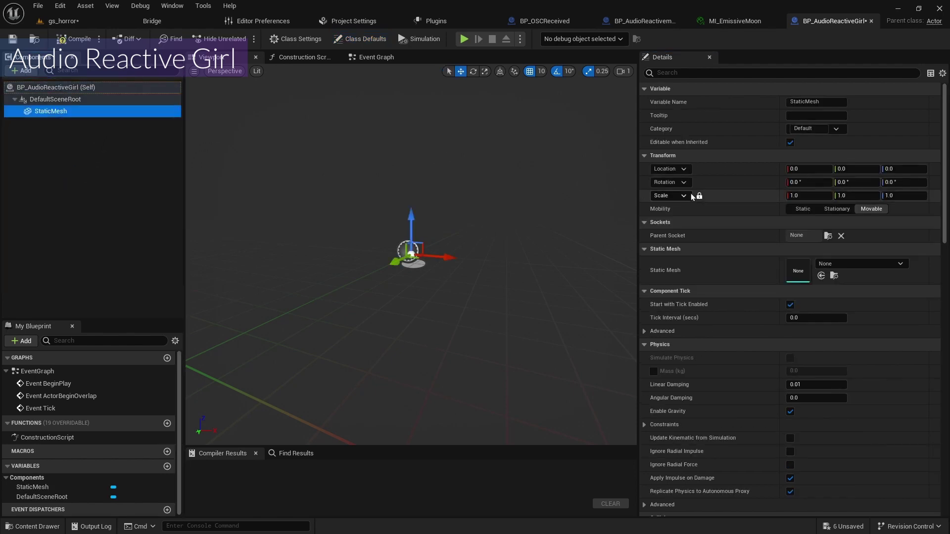
Assign the SM_Child14 mesh to the StaticMesh component
left_click(852, 265)
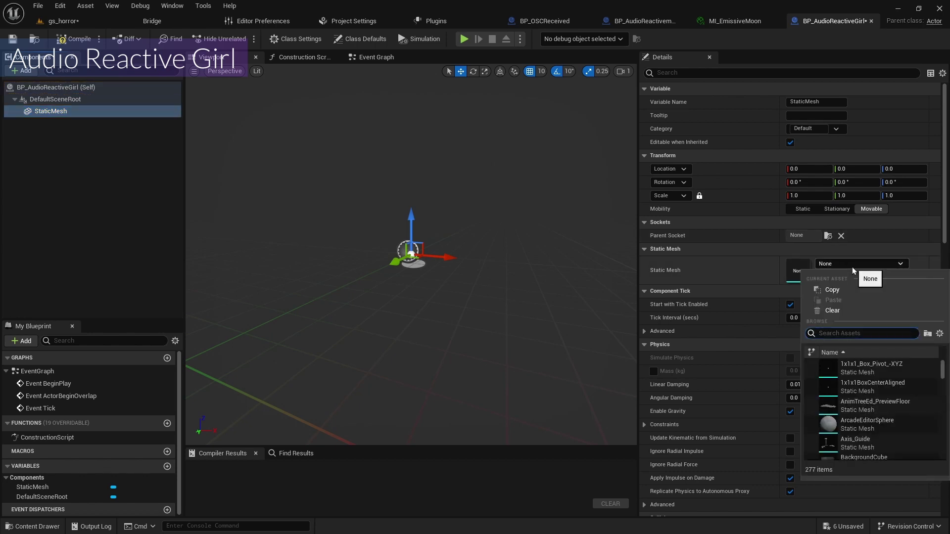
type("girl1")
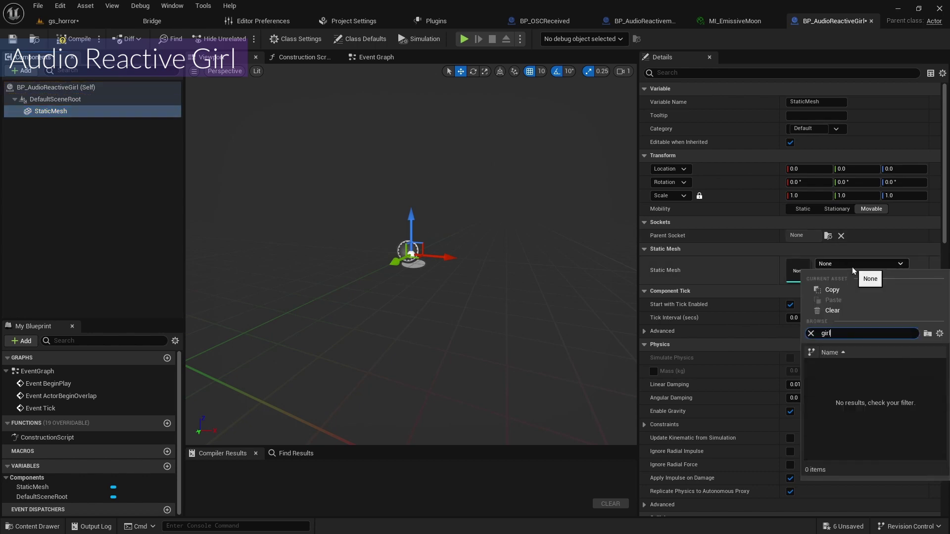
type("4")
key("BackSpace")
key("BackSpace")
key("BackSpace")
key("BackSpace")
key("BackSpace")
key("BackSpace")
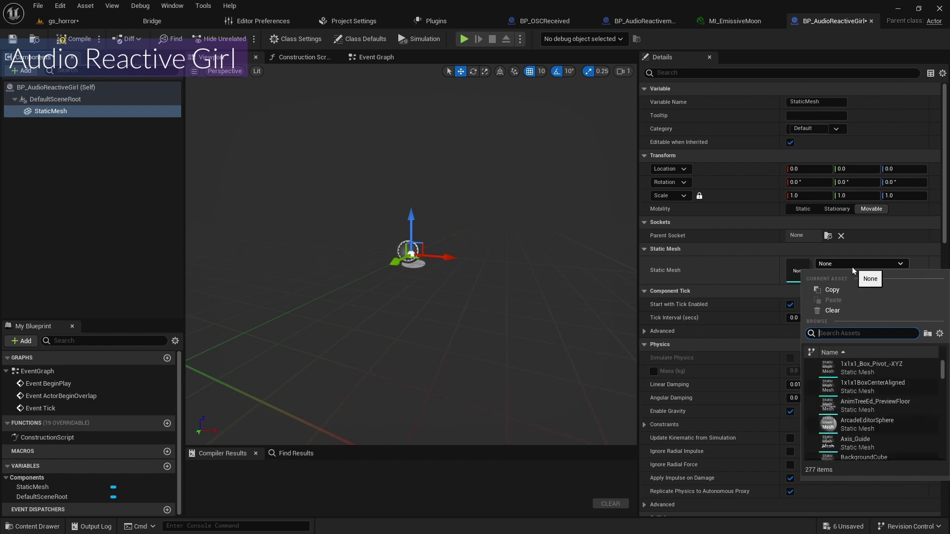
type("14")
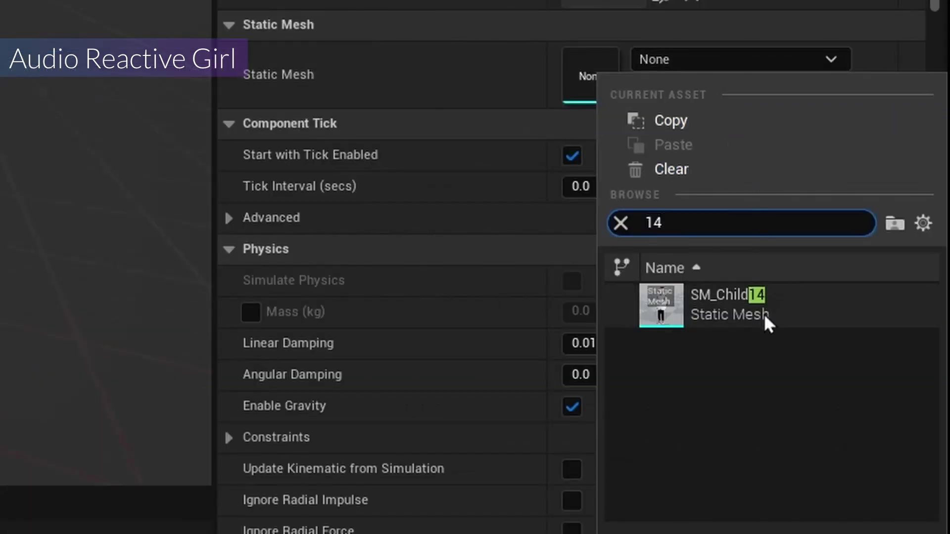
left_click(873, 375)
double_click(764, 314)
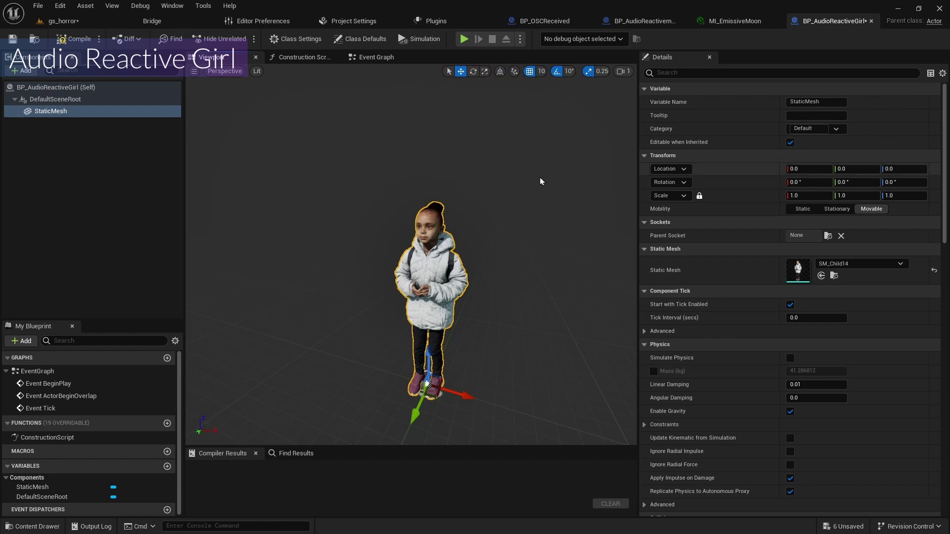
Add a variable named BP_OSCRecieved to BP_AudioReactiveGirl and set its type to BP OSCReceived
left_click(165, 470)
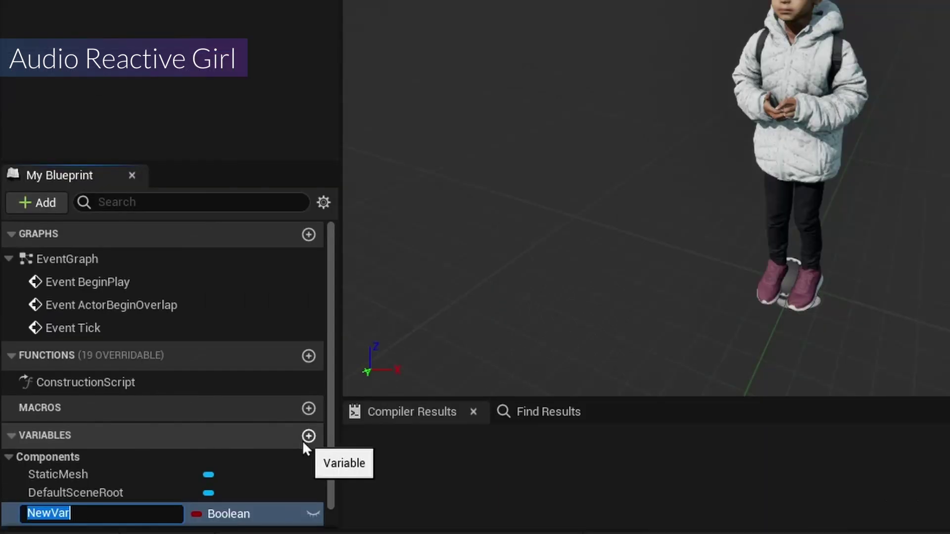
type("BP_OSC")
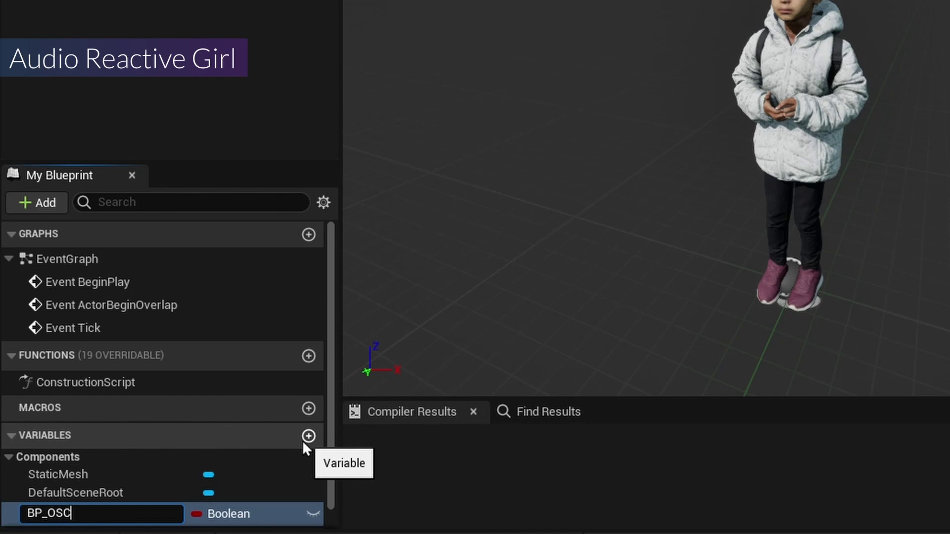
type("Recieved")
key("Return")
left_click(257, 514)
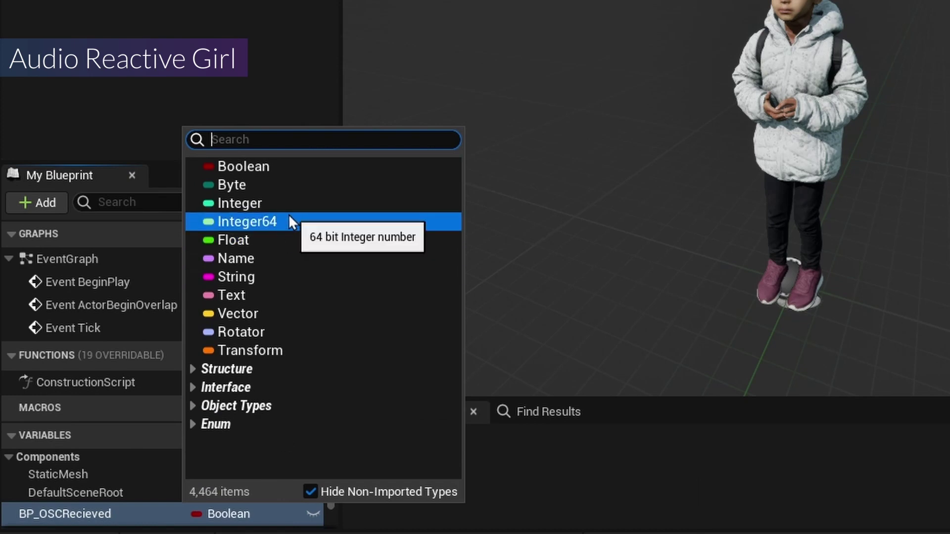
type("BP_")
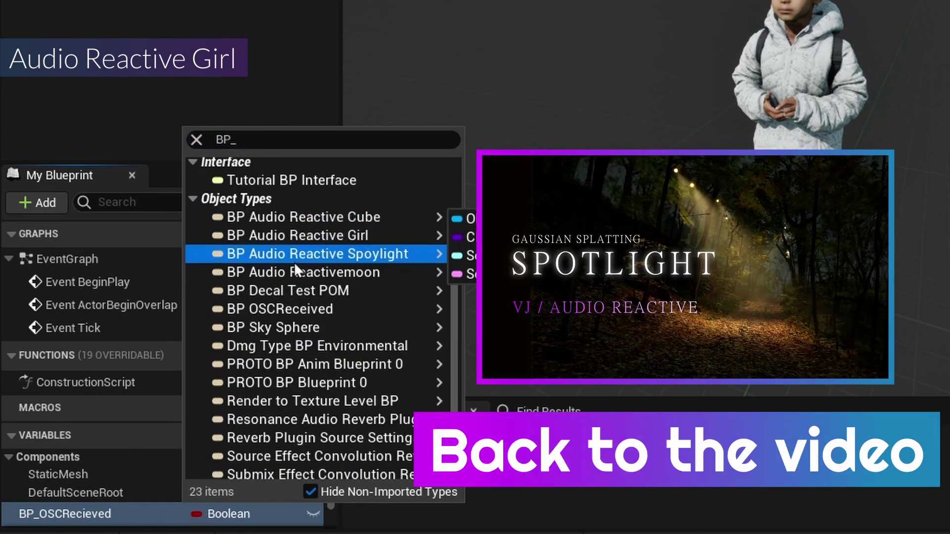
left_click(297, 309)
Add a String variable named Address, compile the Blueprint and set the variable's default value to /kick
left_click(308, 435)
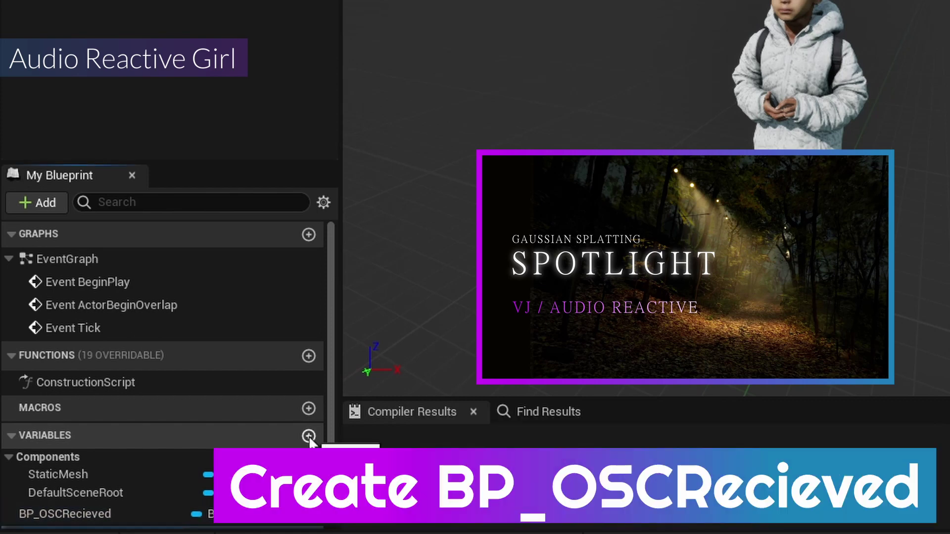
type("ddress")
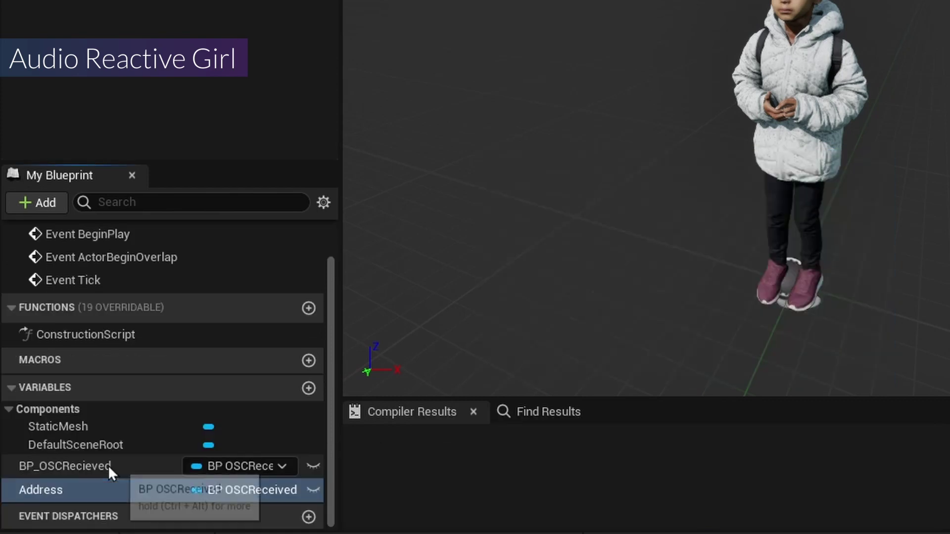
key("Return")
left_click(244, 485)
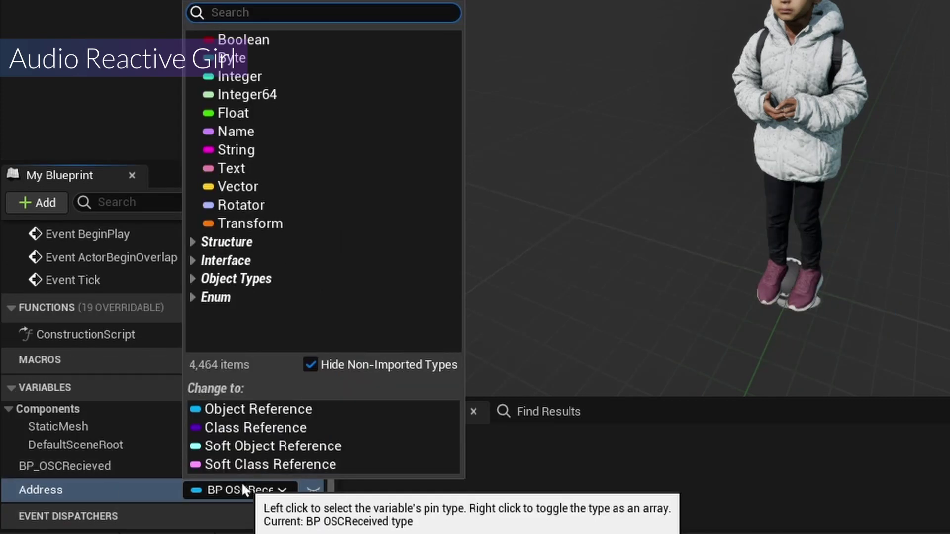
left_click(251, 150)
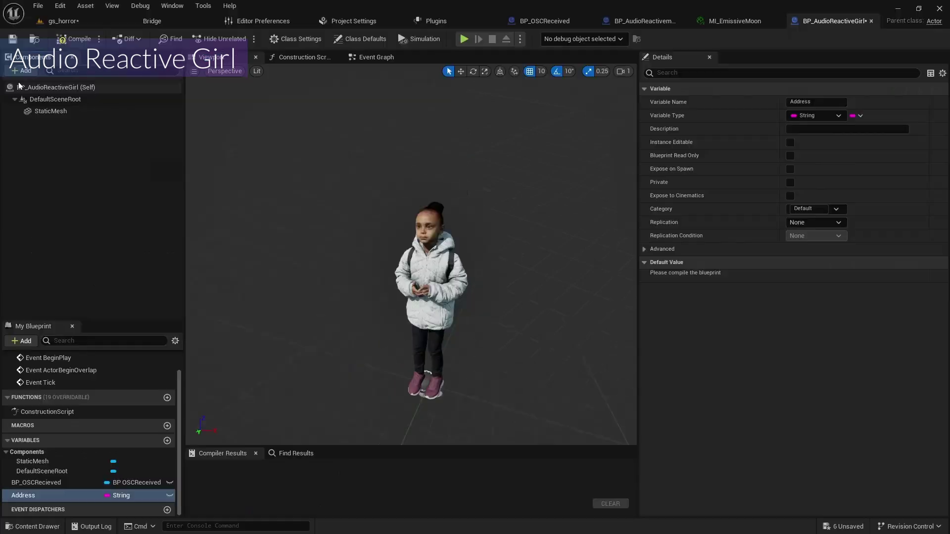
left_click(73, 39)
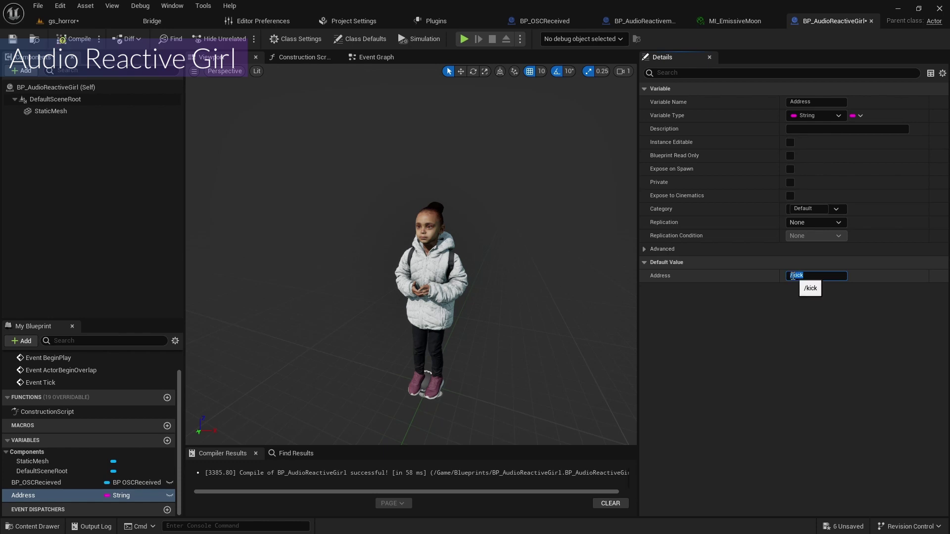
In the Event Graph, add the On OSCReceived event for the BP_OSCRecieved variable
left_click(372, 57)
right_click_drag(554, 406, 383, 219)
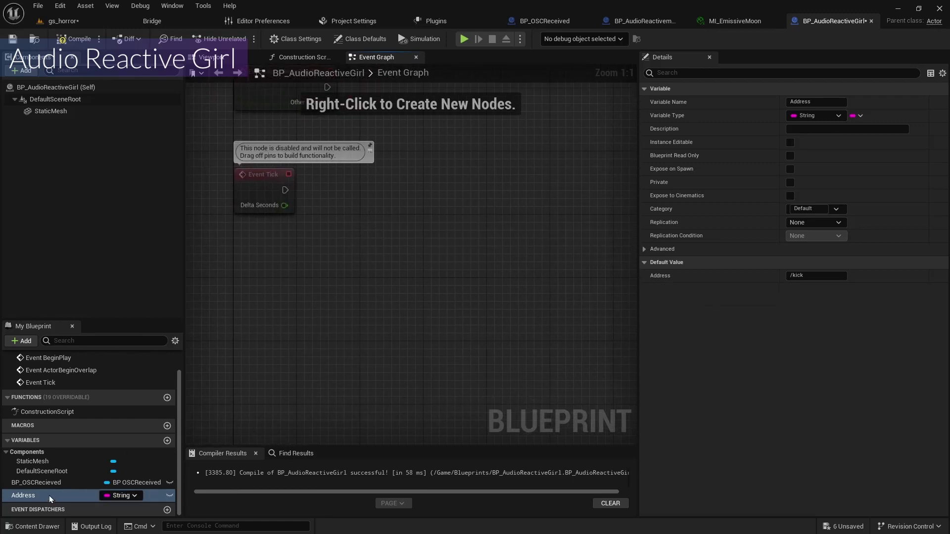
left_click(40, 483)
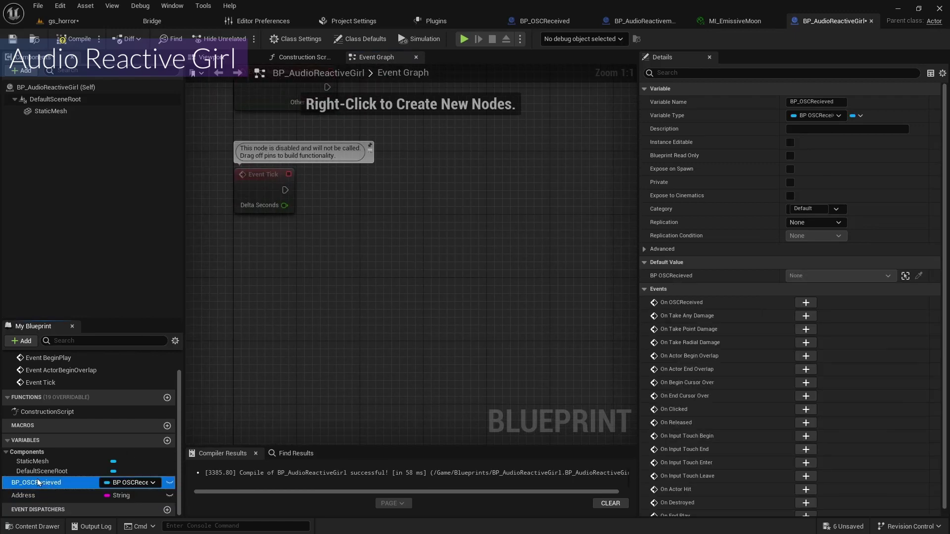
left_click(806, 303)
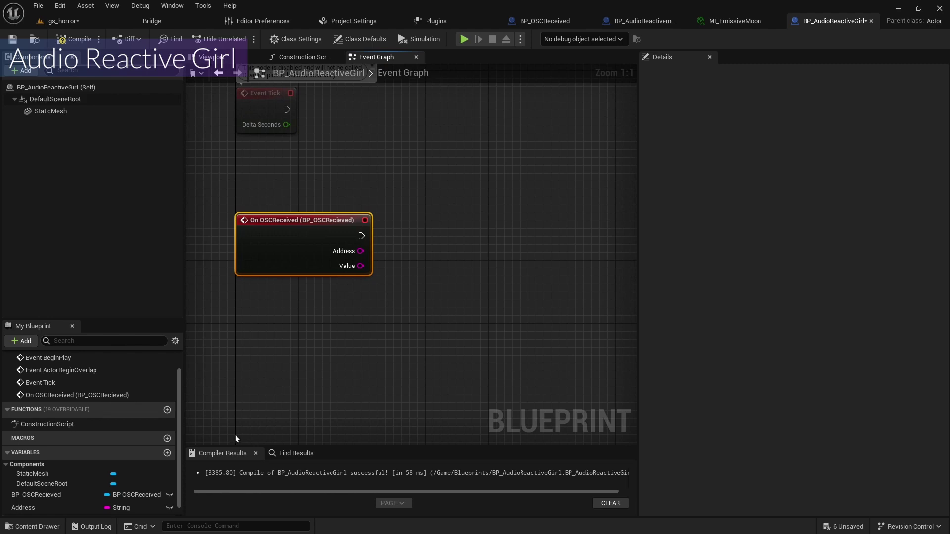
Place an Address getter with an Equal node and compare it with the Address output of the On OSCReceived event
left_click_drag(44, 507, 496, 303)
left_click(446, 312)
type("==")
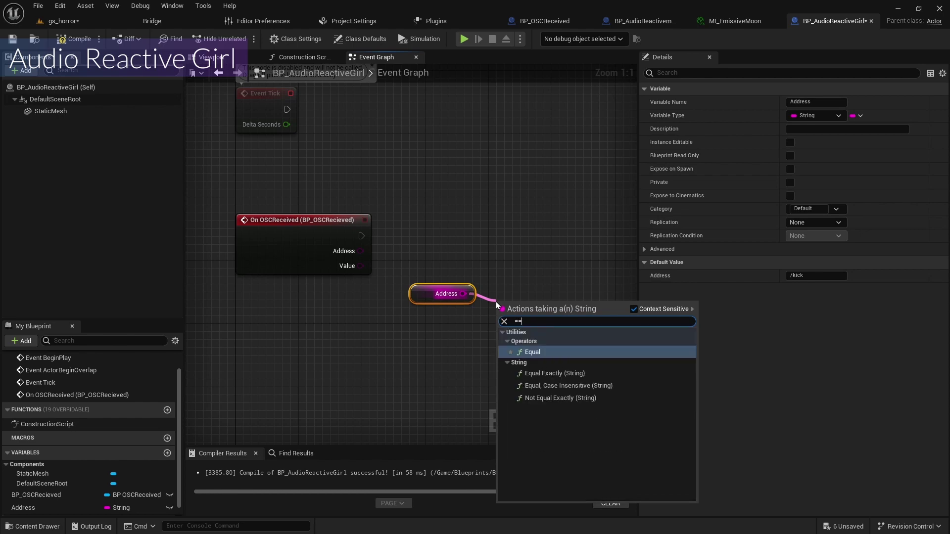
key("Return")
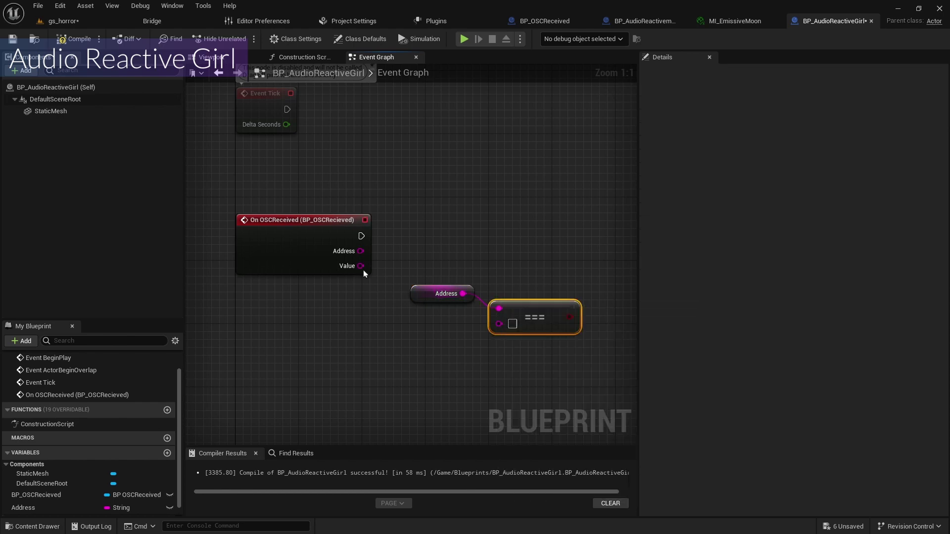
left_click_drag(361, 250, 509, 321)
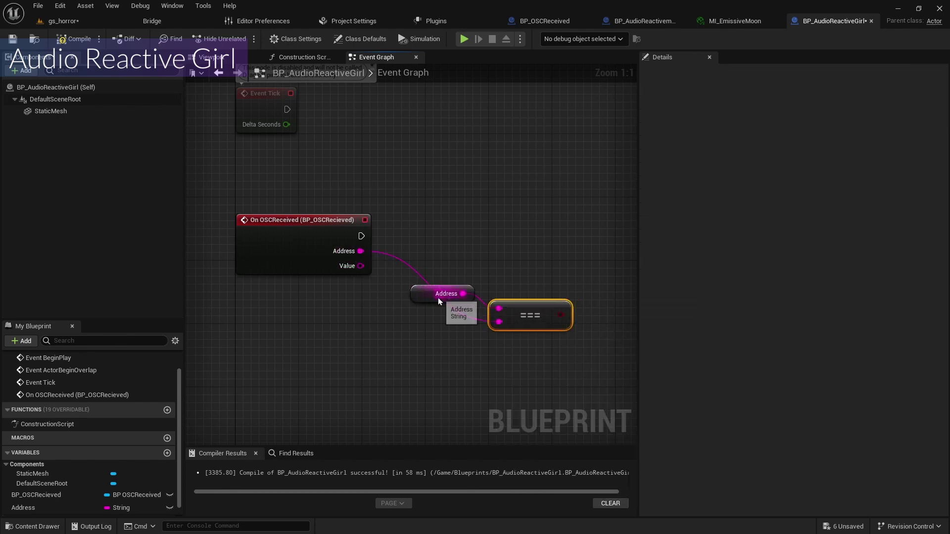
left_click_drag(438, 298, 525, 345)
right_click_drag(585, 301, 473, 292)
Add a Branch driven by the Equal result and connect the On OSCReceived execution output to it
left_click_drag(448, 305, 495, 231)
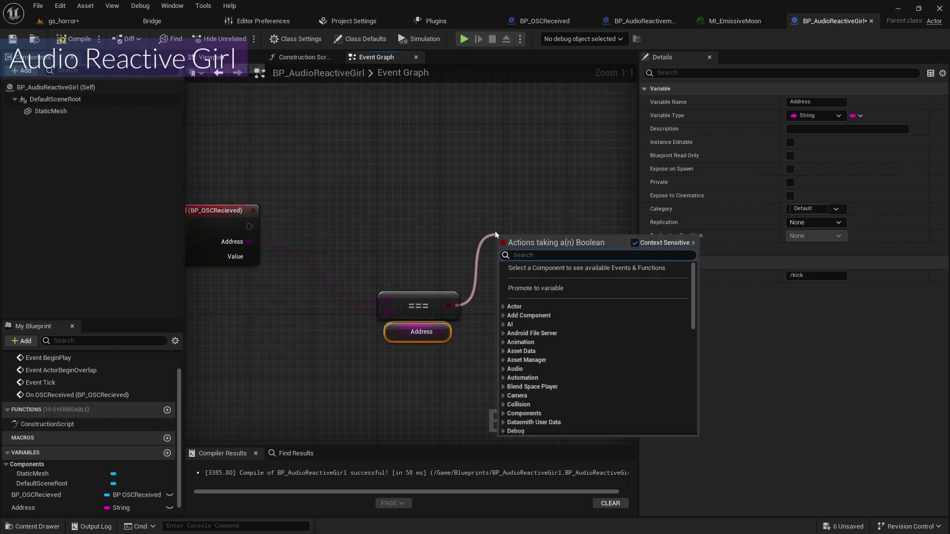
type("branch")
key("Return")
left_click_drag(250, 226, 506, 248)
left_click_drag(533, 240, 528, 228)
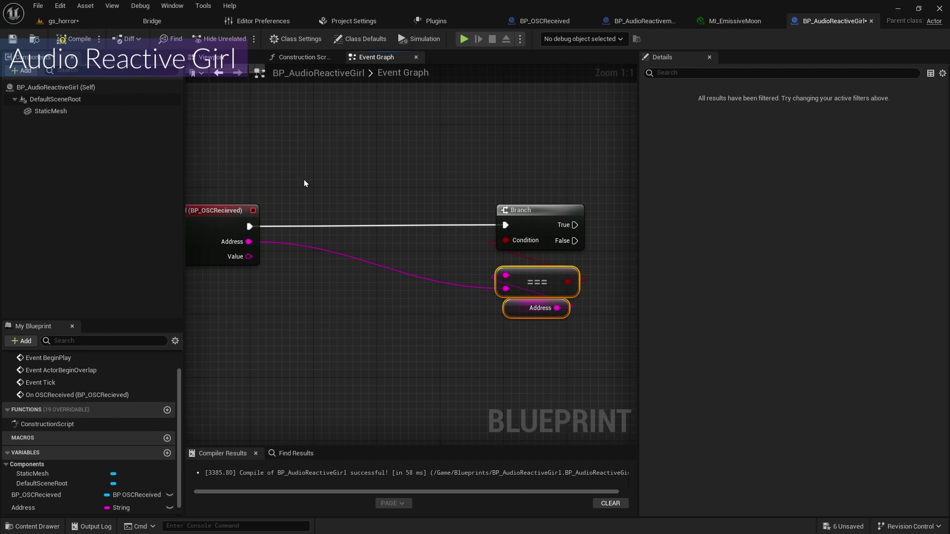
right_click_drag(432, 175, 287, 167)
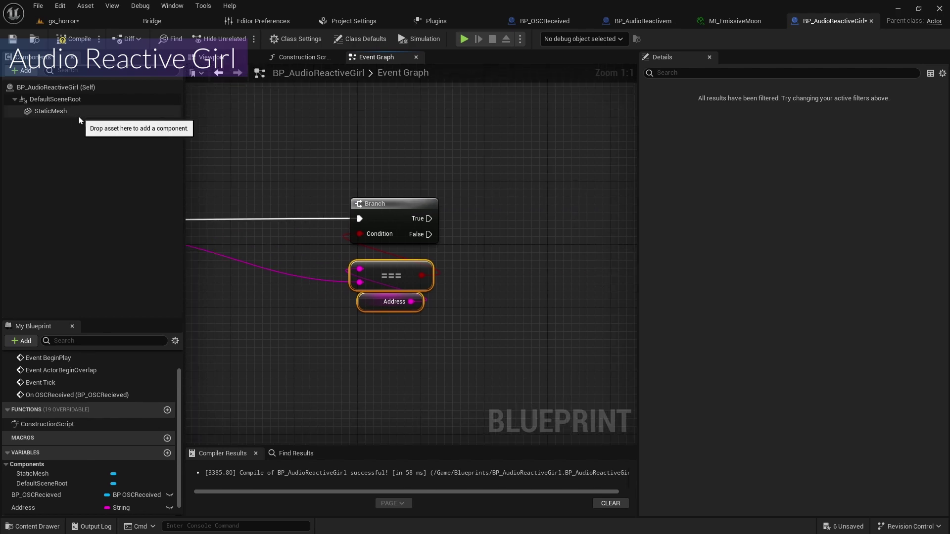
Place a StaticMesh reference in the graph and add a Set World Location node targeting it
left_click_drag(78, 116, 525, 301)
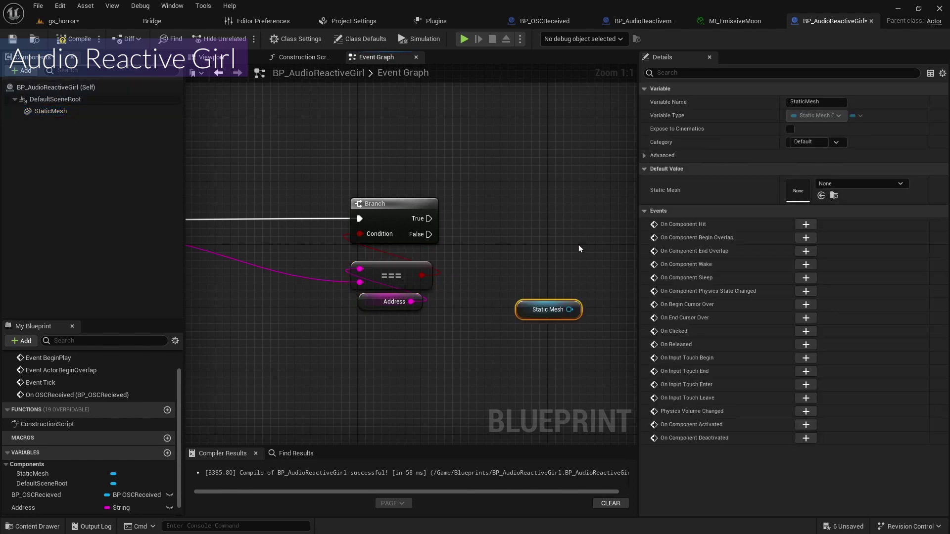
right_click_drag(579, 246, 364, 208)
left_click_drag(365, 273, 403, 222)
type("set worl")
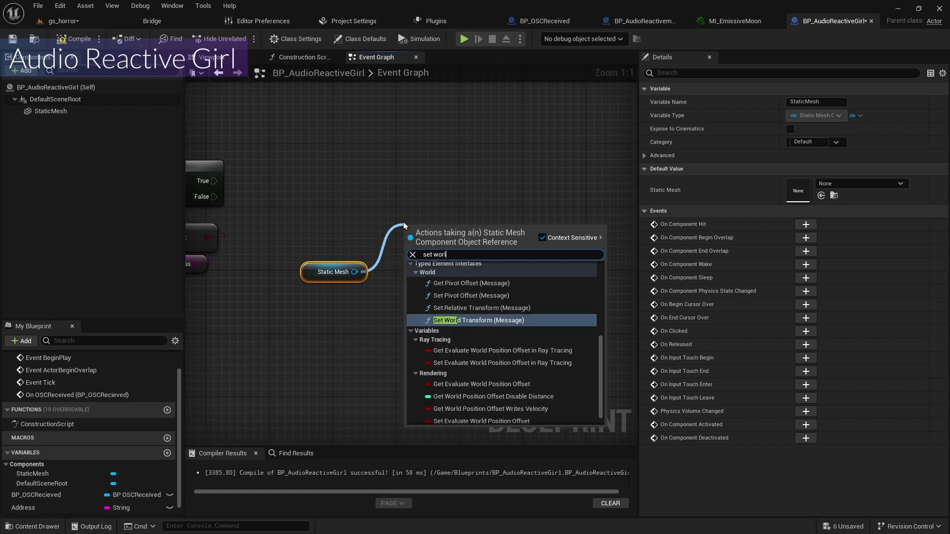
type("d loca")
key("Return")
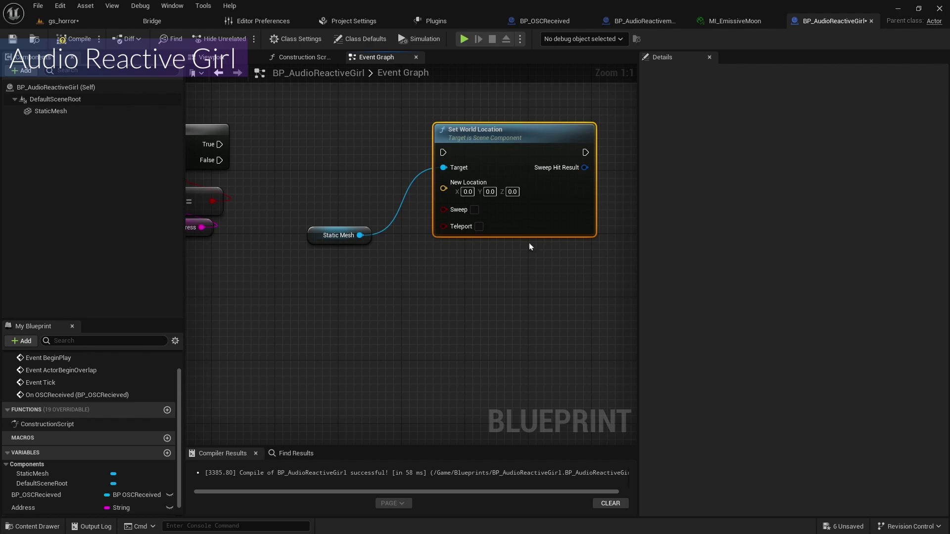
left_click_drag(359, 235, 388, 311)
type("get")
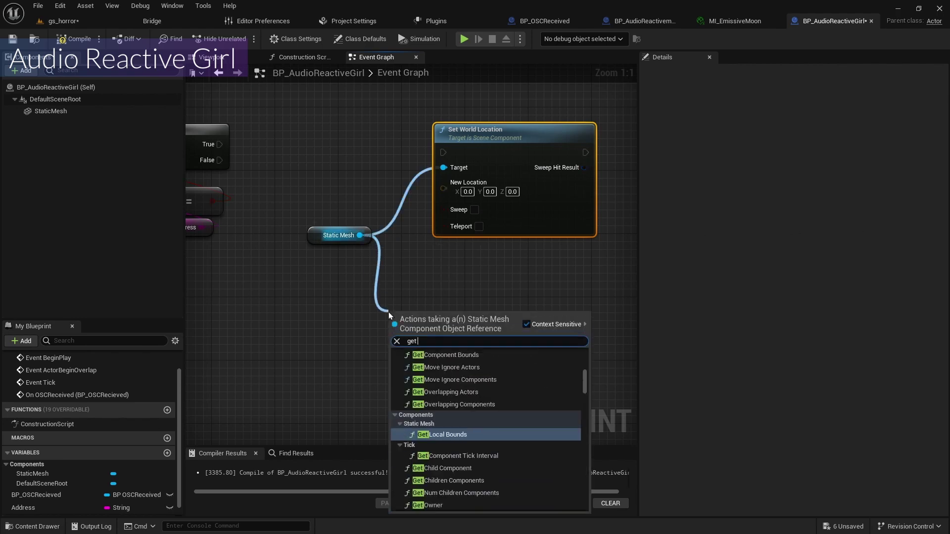
type(" actor")
left_click(344, 343)
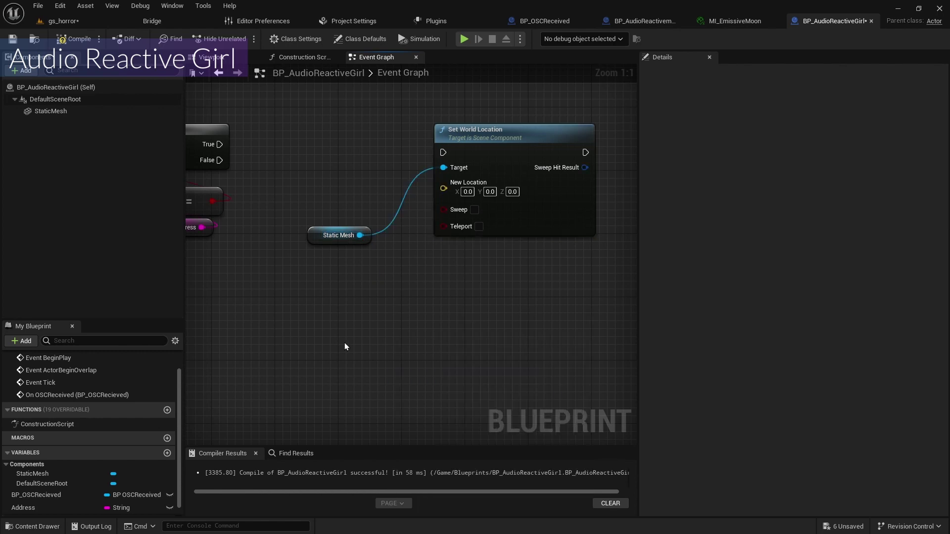
Add a Get Actor Location node below the Static Mesh reference
right_click(344, 342)
type("get")
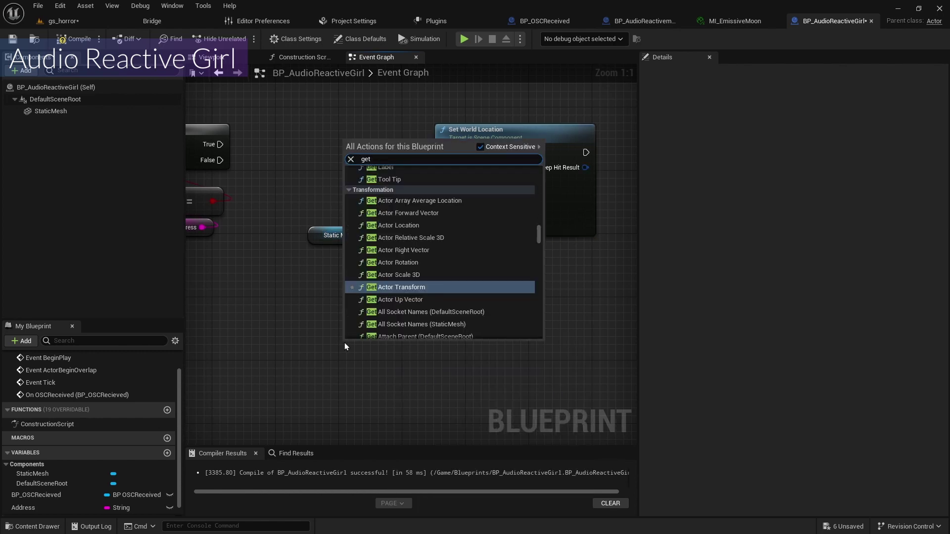
type(" actor")
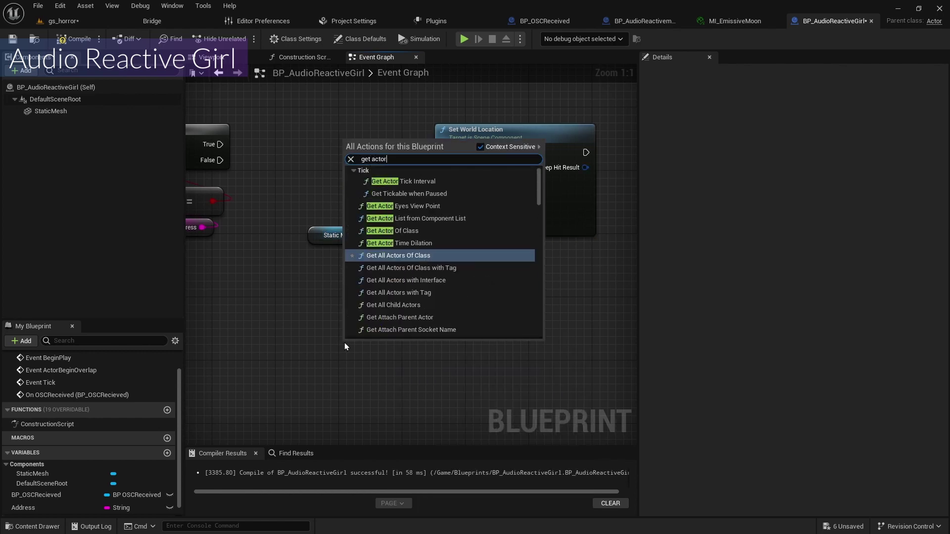
type(" loca")
key("Return")
right_click_drag(344, 342, 216, 273)
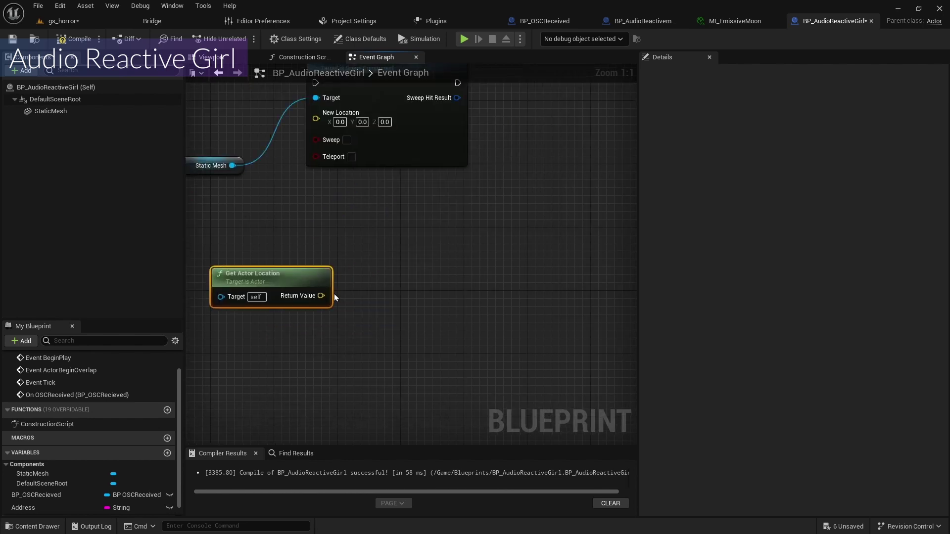
Feed the Get Actor Location result into an Add node and split its second vector input into X, Y and Z
left_click_drag(321, 296, 355, 320)
type("add")
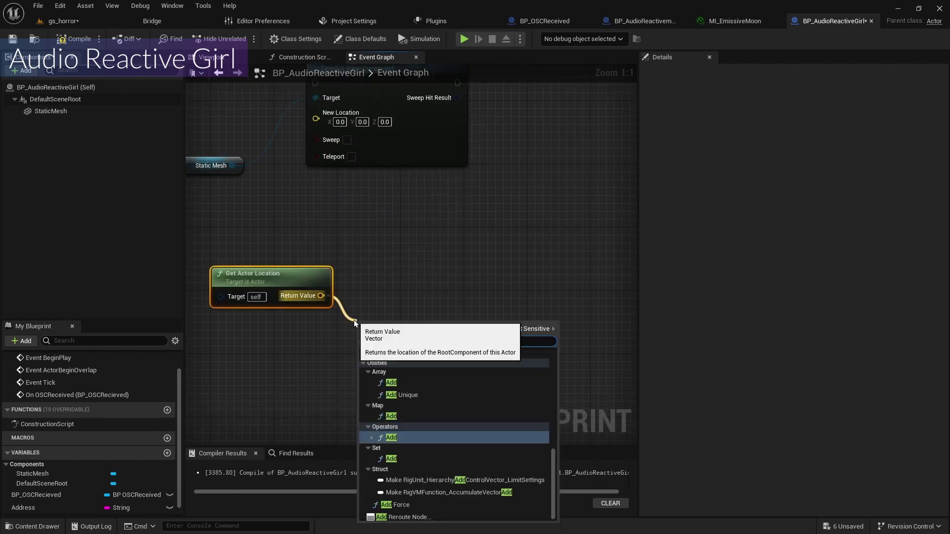
key("Return")
right_click(363, 342)
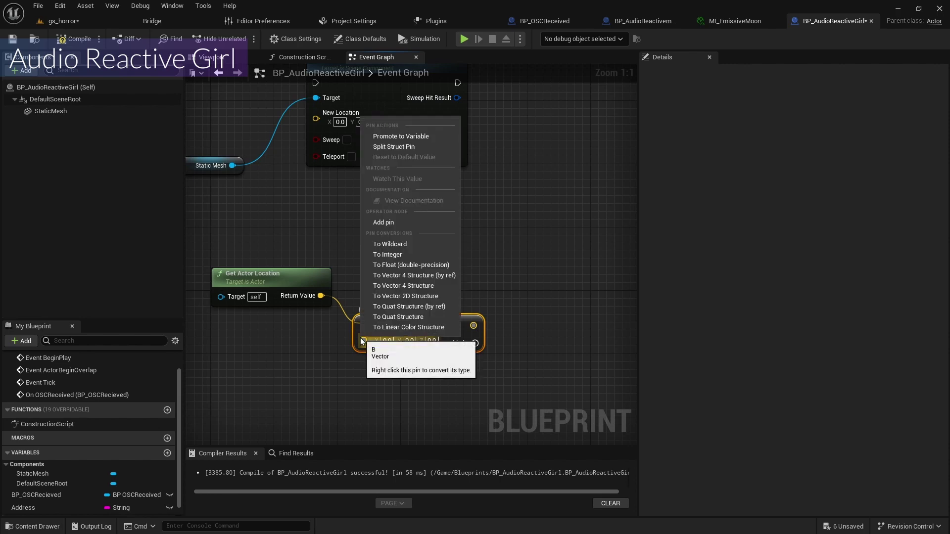
left_click(393, 147)
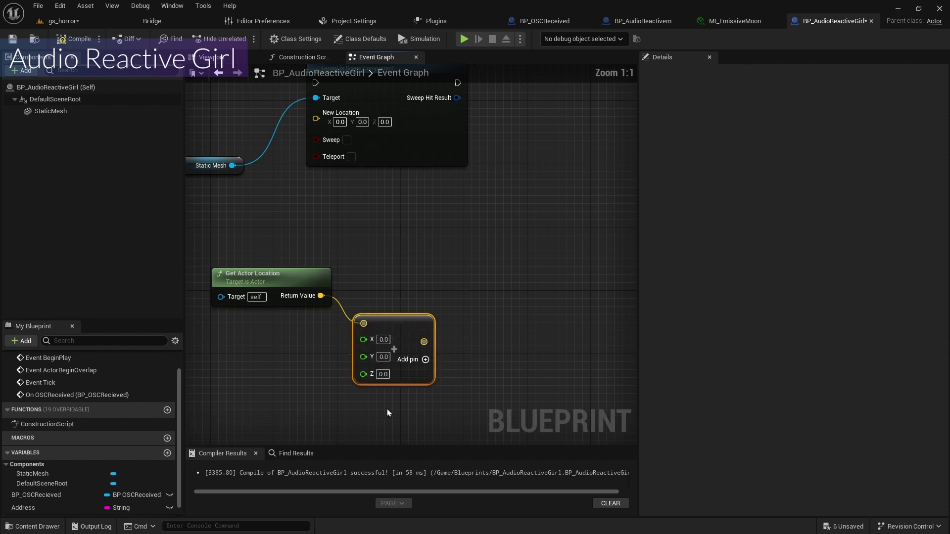
Add a Random Float in Range node below the vector Add node
right_click_drag(357, 406, 455, 335)
right_click(356, 345)
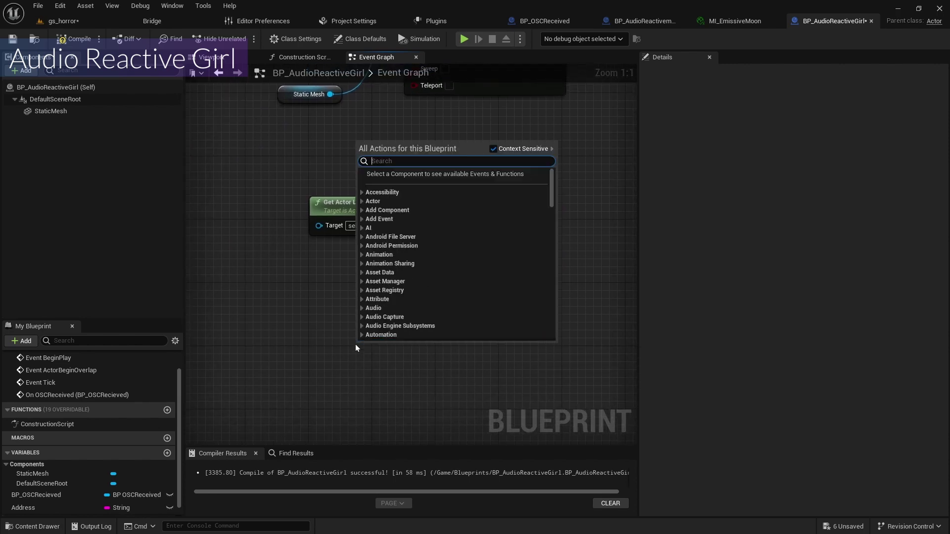
type("random")
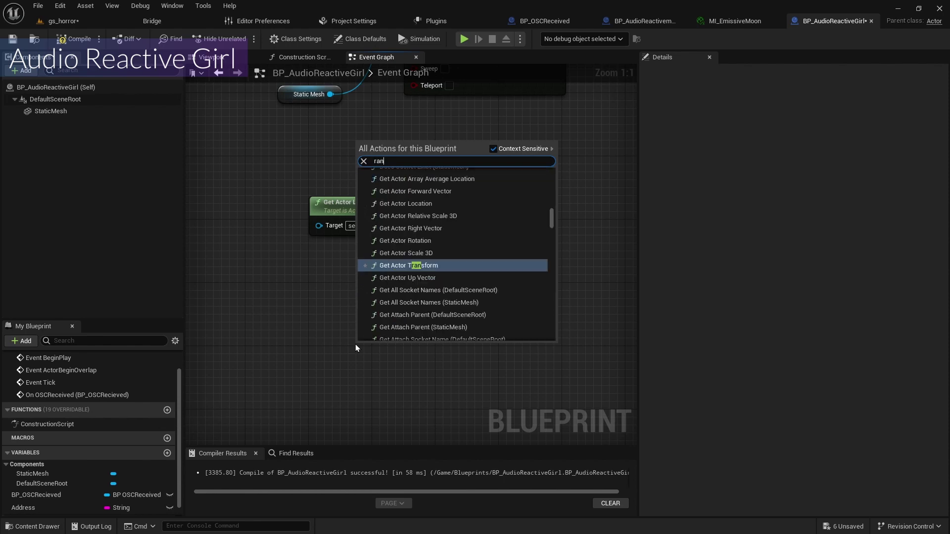
key("Down")
key("Down")
key("Down")
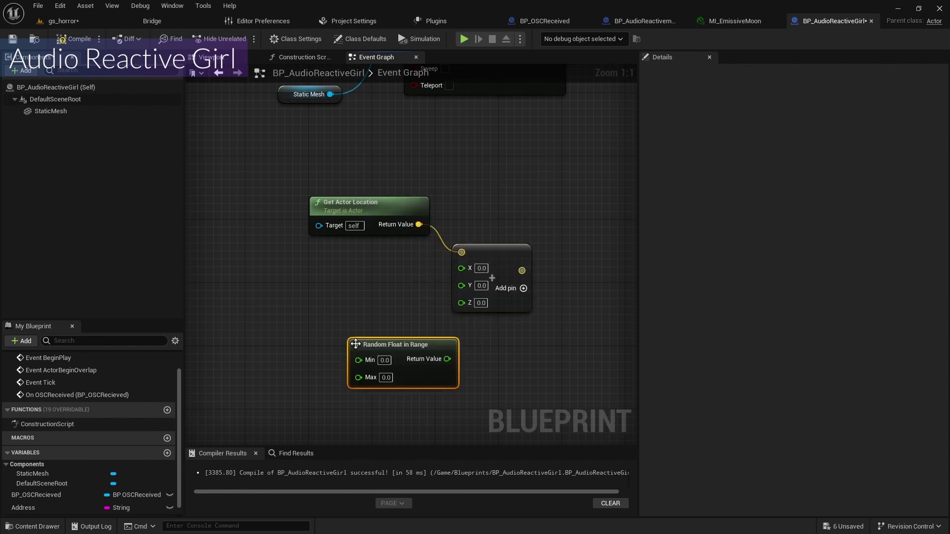
key("Return")
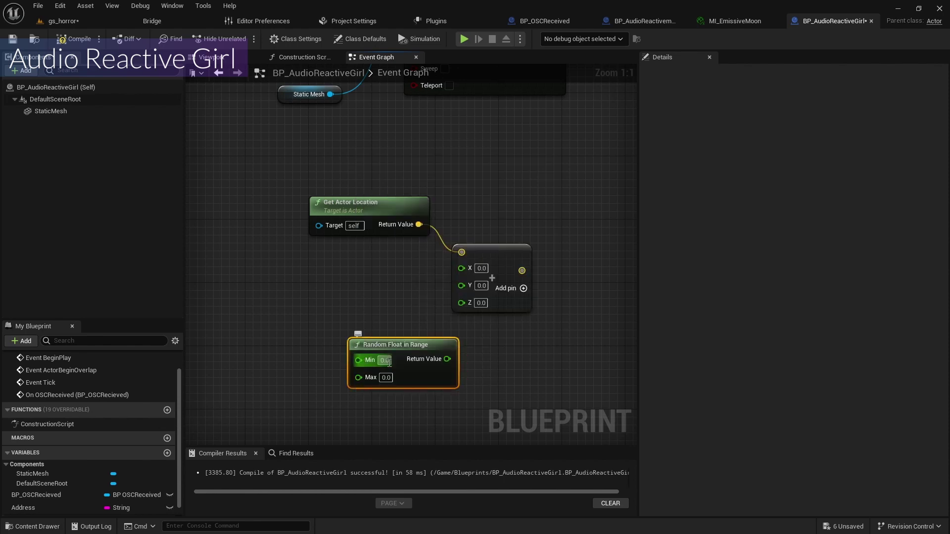
Set the Random Float in Range node's Min to -700 and Max to 700
type("-700")
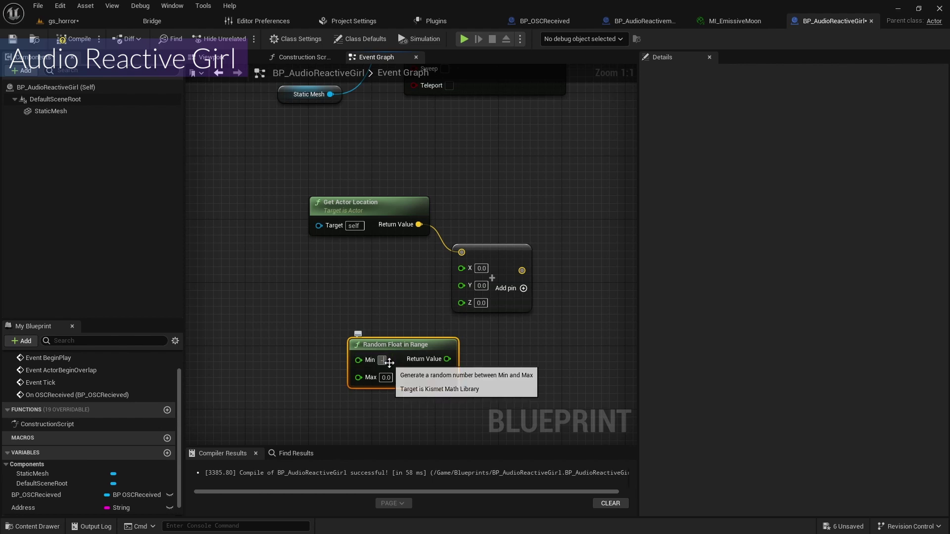
left_click(386, 378)
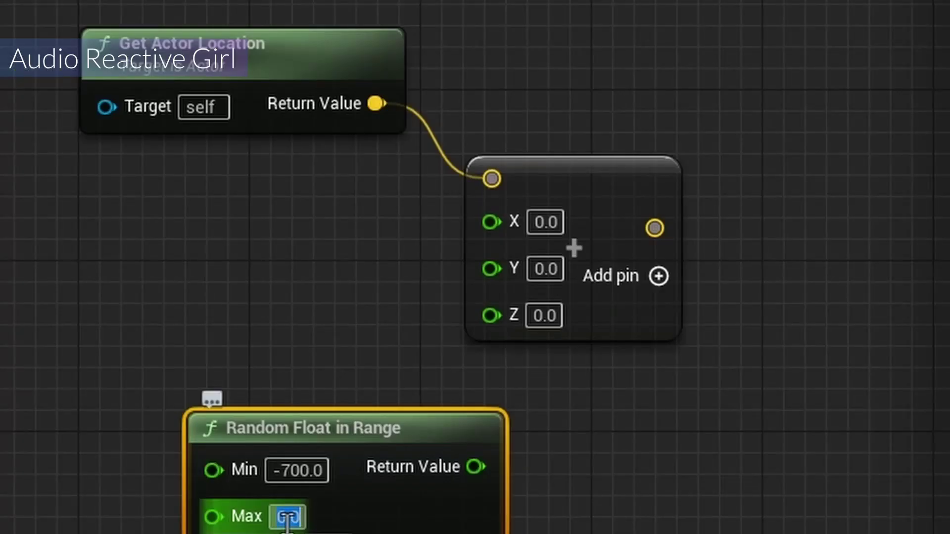
type("700")
key("Return")
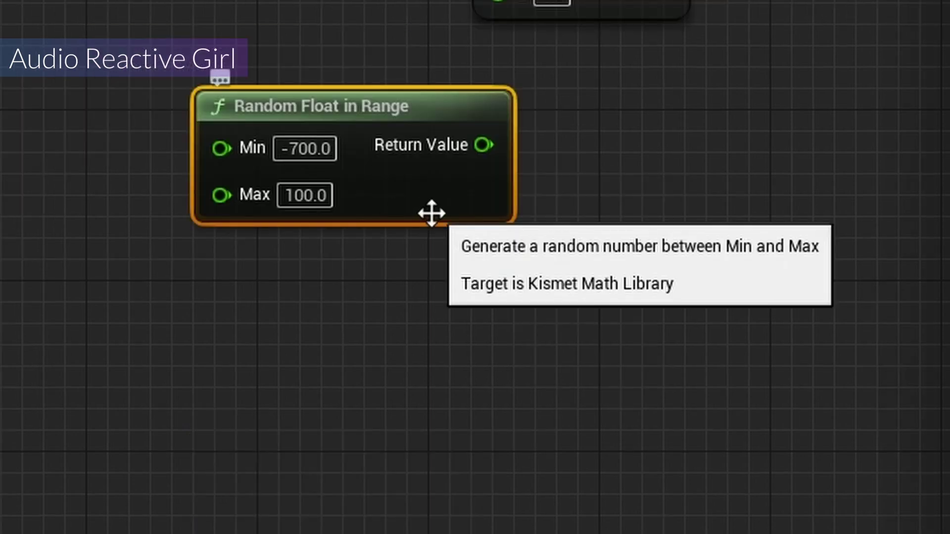
Duplicate the Random Float in Range node below the original and set the copy's Min to -200 and Max to 200
key("ctrl+c")
key("ctrl+v")
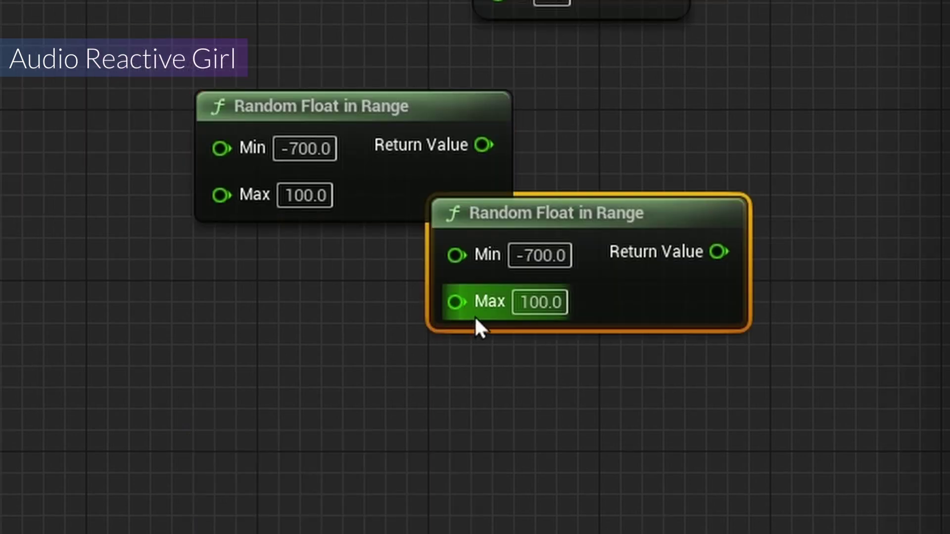
left_click_drag(640, 310, 354, 435)
left_click(249, 383)
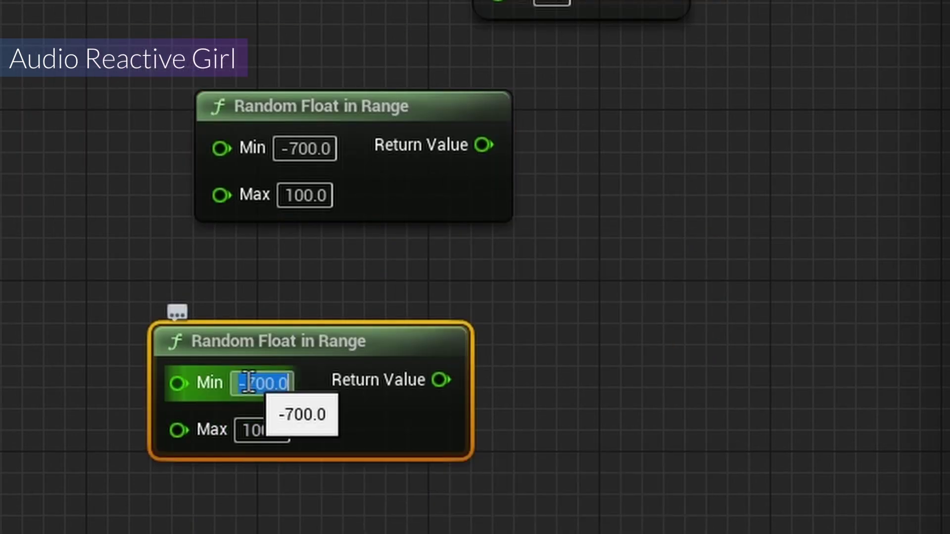
type("-20")
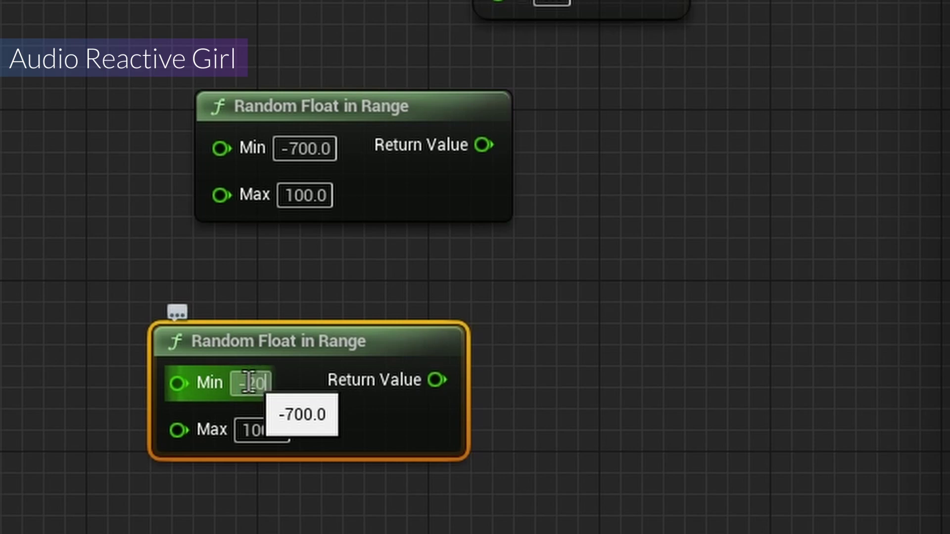
type("0")
left_click(254, 424)
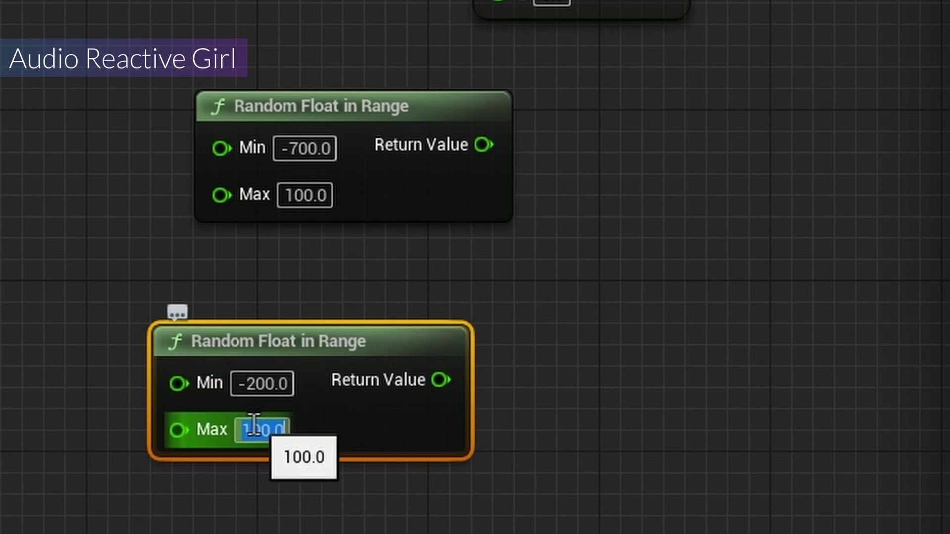
type("200")
key("Return")
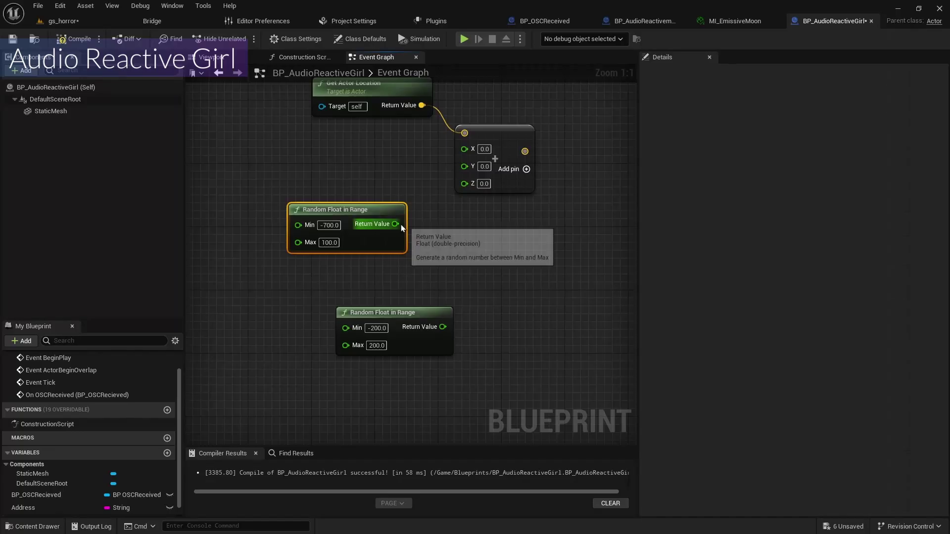
Connect the -700 random float to the Add node's X and the -200 to 200 one to Y, and tidy the node layout
left_click_drag(400, 225, 462, 148)
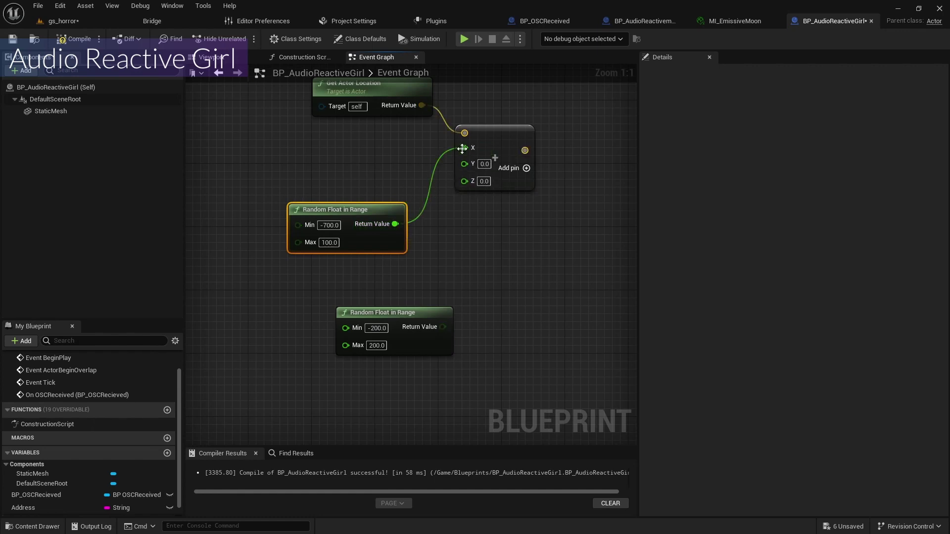
left_click_drag(365, 208, 348, 160)
left_click_drag(443, 327, 467, 166)
left_click_drag(403, 316, 340, 233)
right_click_drag(506, 238, 460, 361)
right_click_drag(487, 281, 487, 332)
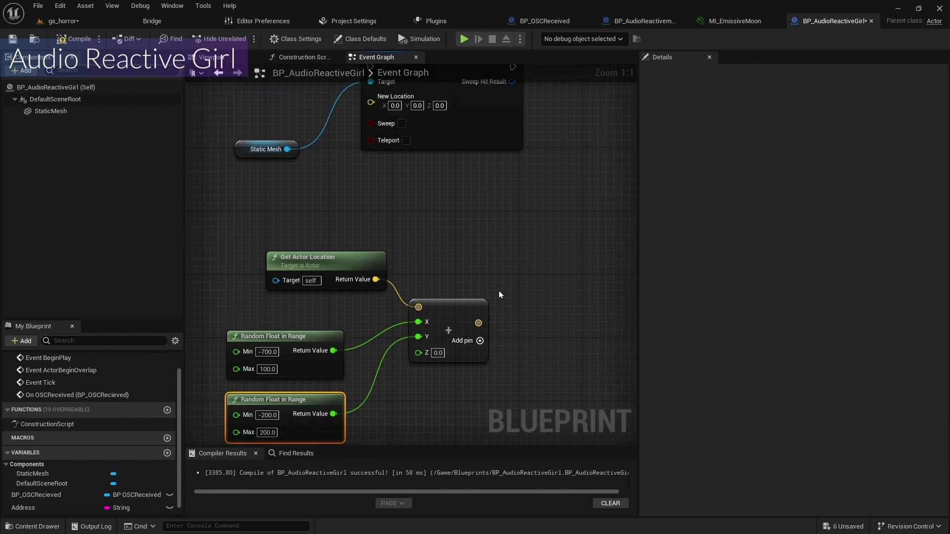
Wire the Add result into Set World Location's New Location and the Branch's True output into its execution input, and compile and save the blueprint
left_click_drag(478, 323, 391, 108)
scroll(430, 200, "down", 4)
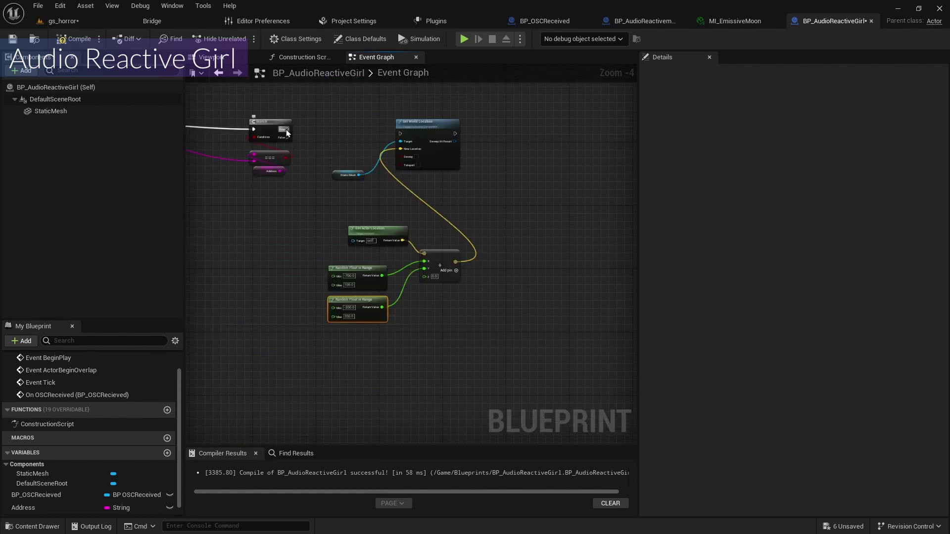
left_click_drag(286, 131, 384, 134)
left_click_drag(398, 132, 400, 133)
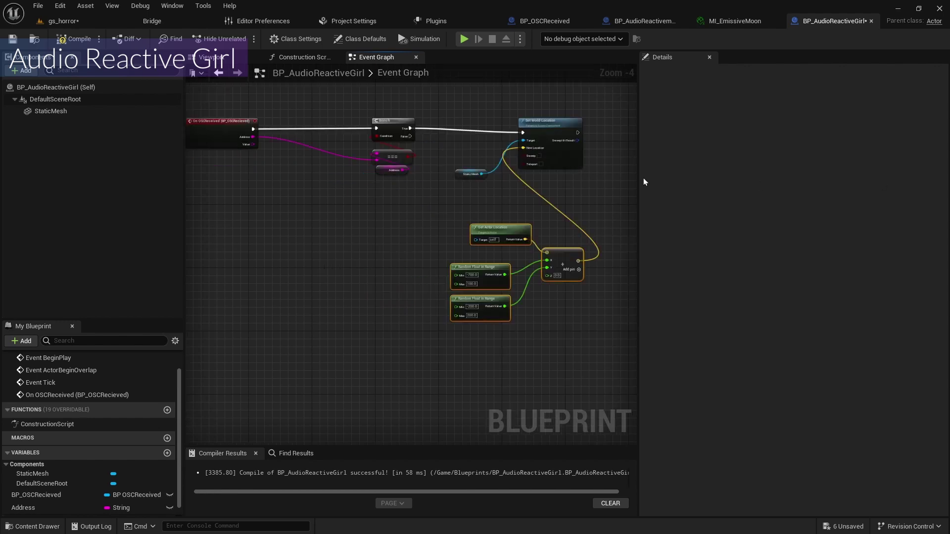
left_click(74, 38)
left_click(13, 38)
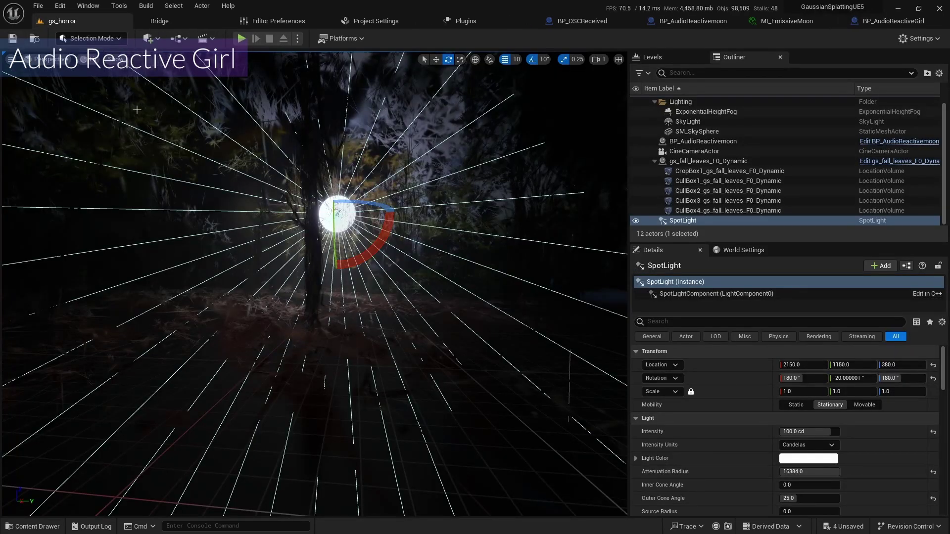
Open the Level Blueprint of gs_horror and add a reference to the level's CineCameraActor to its event graph
left_click(447, 152)
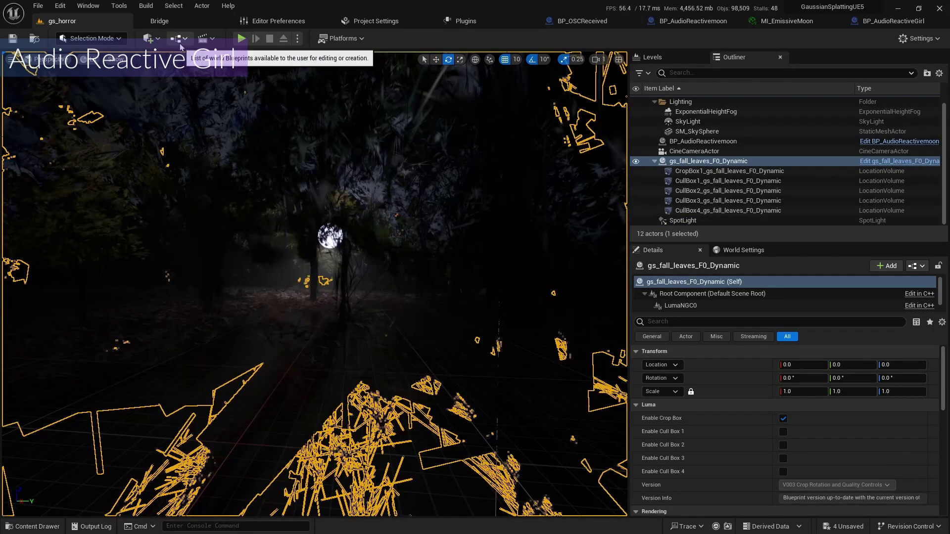
left_click(177, 38)
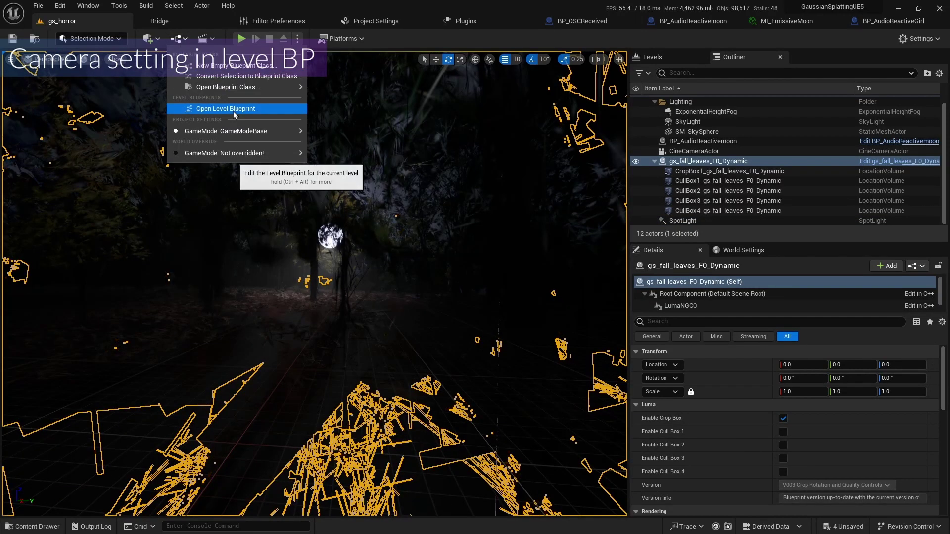
left_click(233, 109)
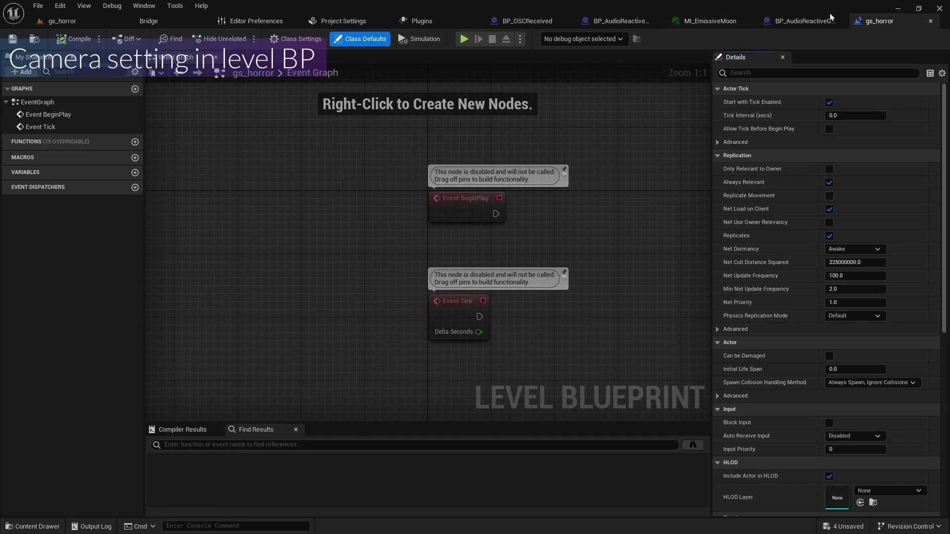
left_click_drag(879, 21, 101, 131)
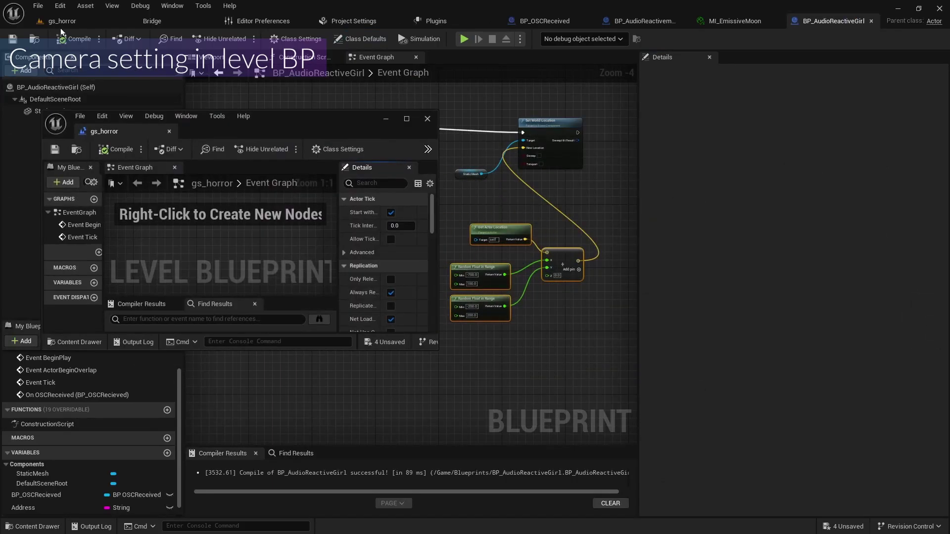
left_click(60, 25)
left_click(729, 151)
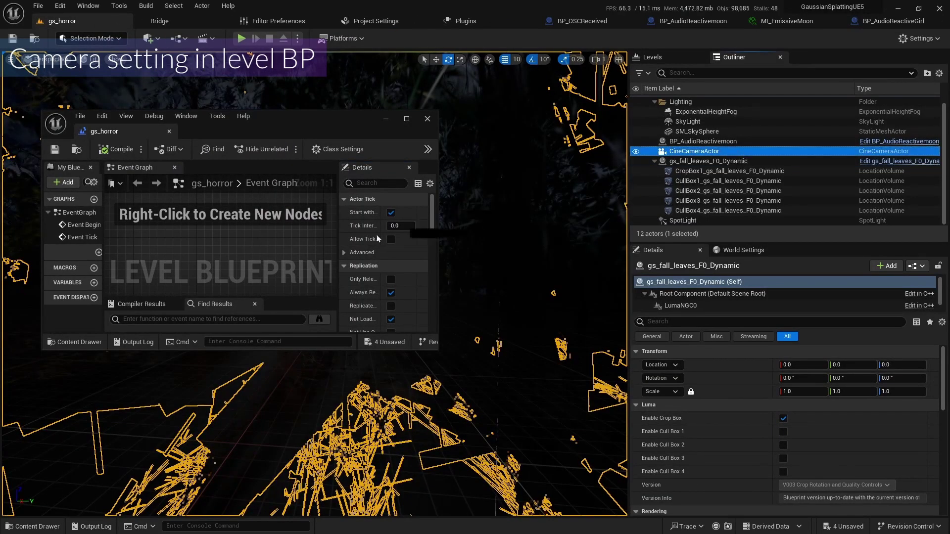
left_click_drag(378, 239, 213, 262)
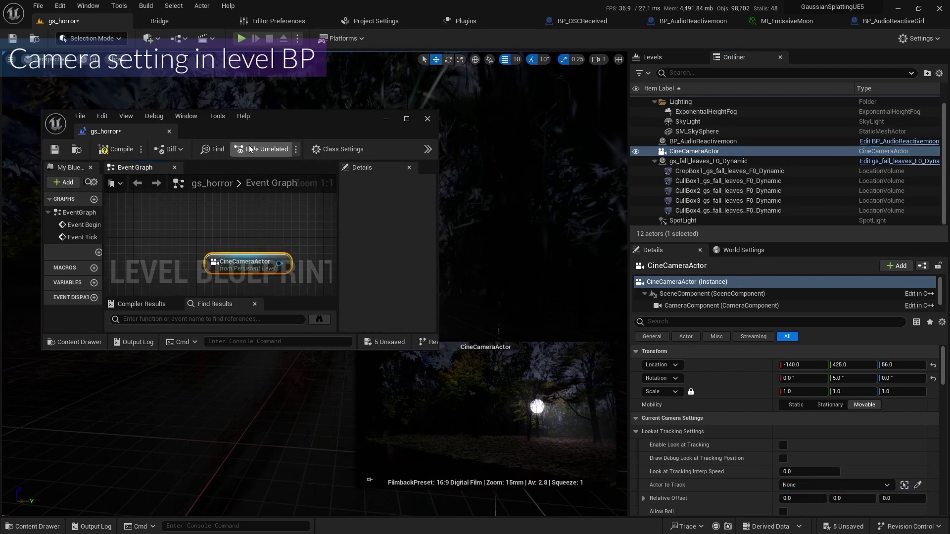
left_click_drag(146, 133, 823, 28)
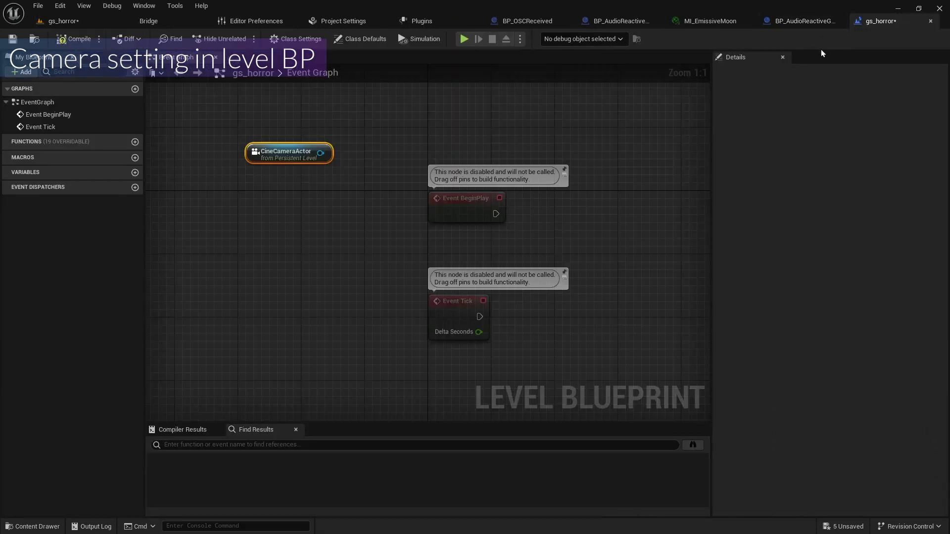
Move the CineCameraActor reference beside the event nodes and add a Get Player Controller node above it
left_click_drag(289, 155, 589, 209)
right_click_drag(609, 178, 420, 109)
left_click_drag(419, 166, 451, 197)
right_click(411, 166)
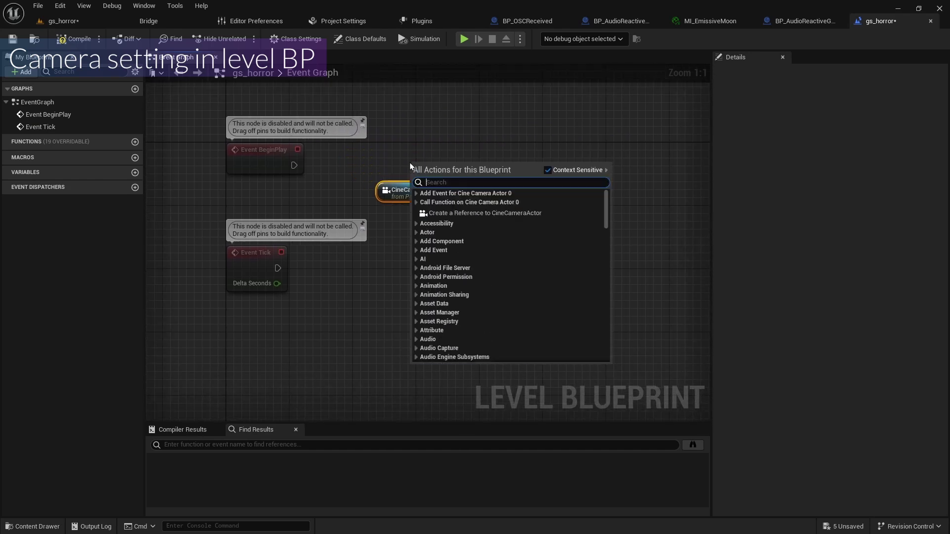
type("get player cont")
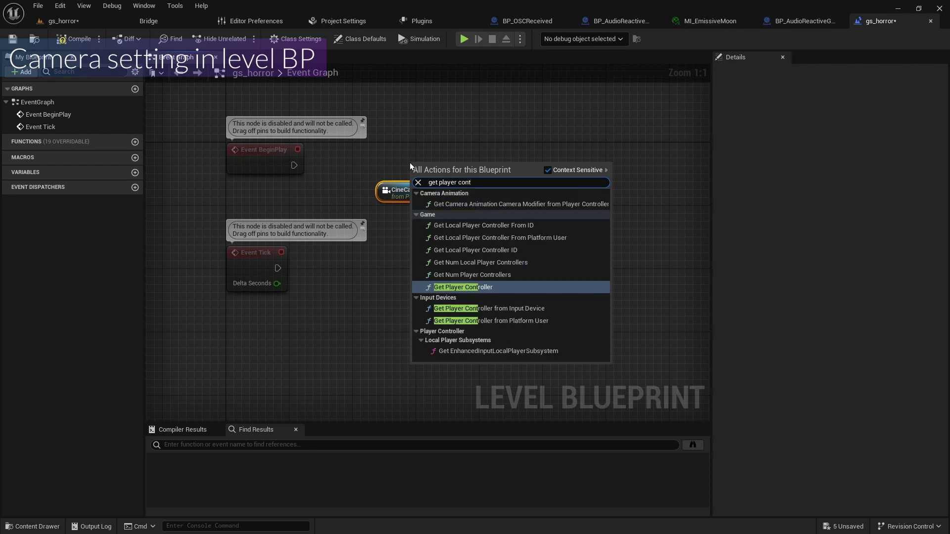
key("Return")
Add a Set View Target with Blend node targeting the Get Player Controller result
left_click_drag(452, 171, 536, 180)
type("set view")
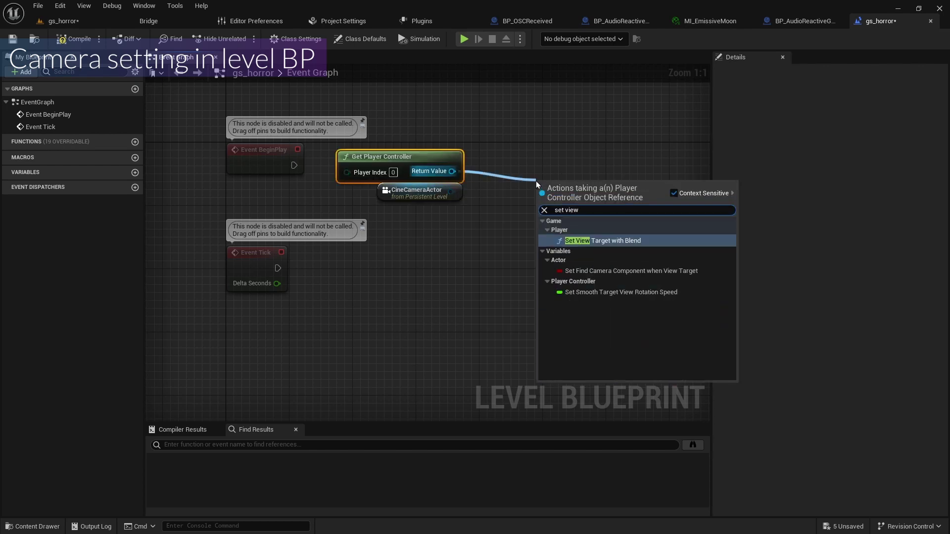
key("Return")
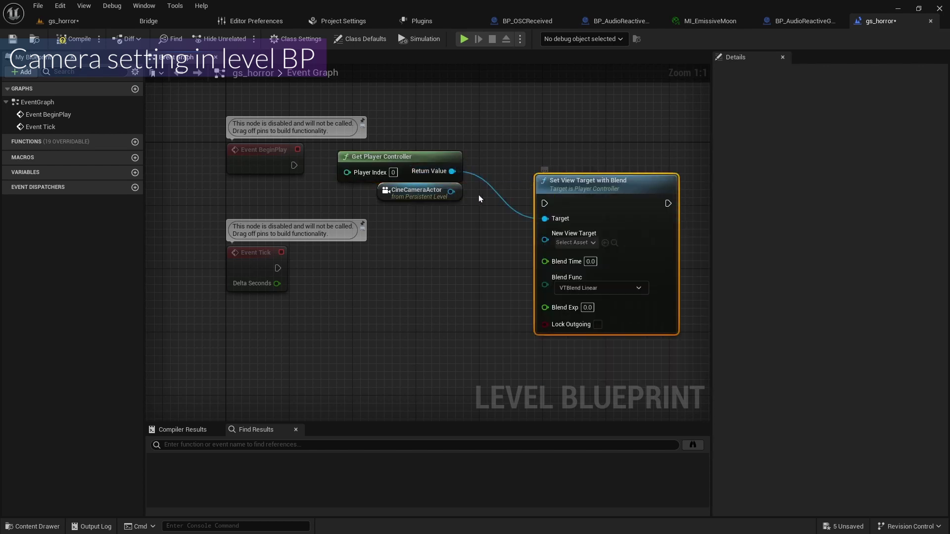
Connect CineCameraActor to New View Target and Event BeginPlay to the Set View Target with Blend execution input, and save
left_click_drag(453, 193, 545, 239)
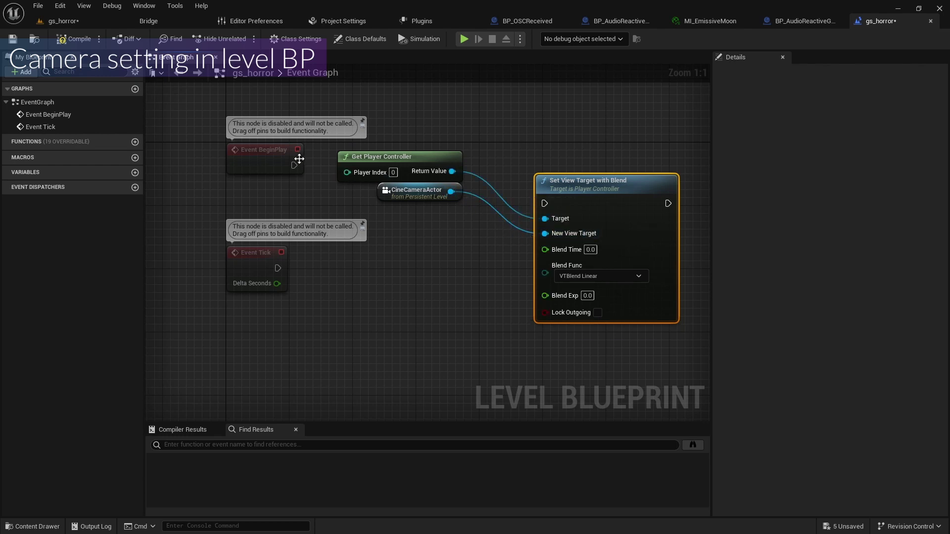
left_click_drag(294, 166, 560, 163)
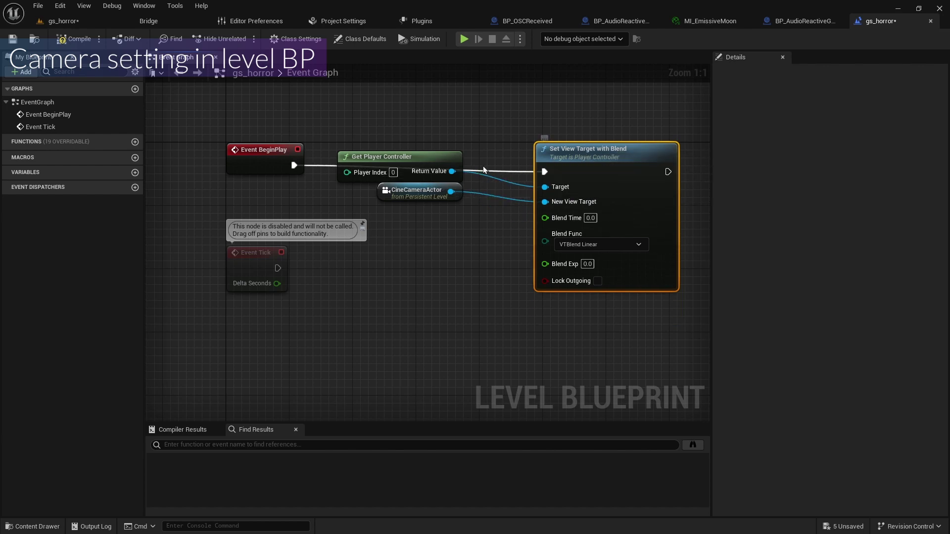
left_click(18, 43)
Place BP_AudioReactiveGirl in the gs_horror level and set its location to X 658, Y 479, Z -21
left_click(76, 25)
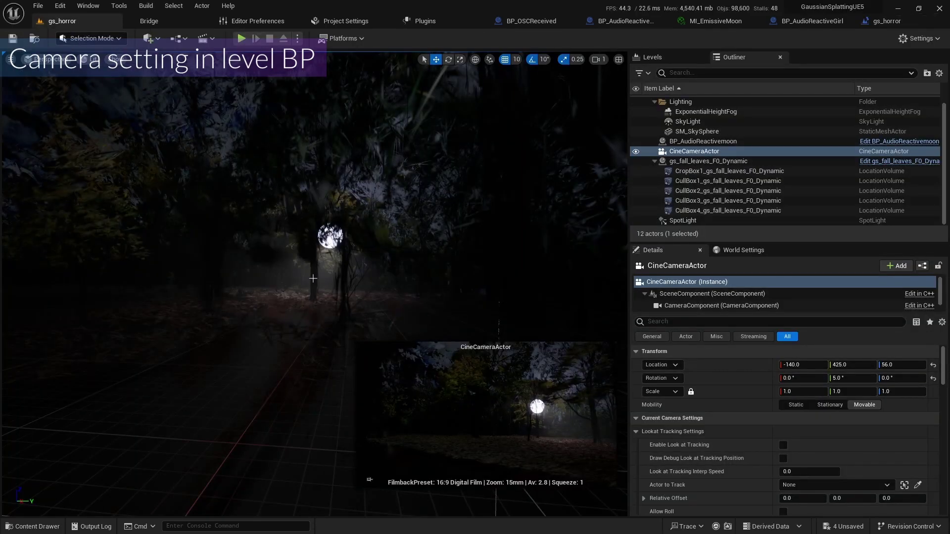
key("ctrl+space")
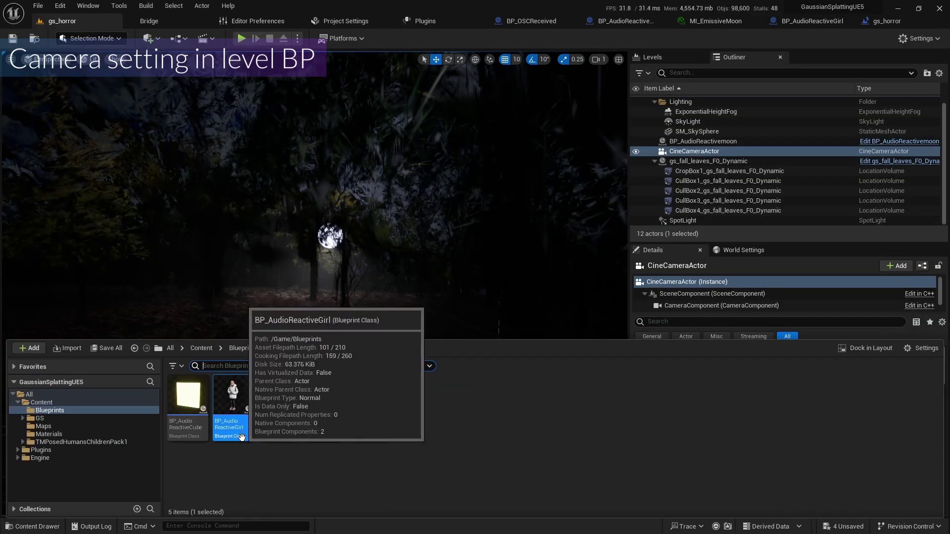
left_click_drag(241, 437, 218, 425)
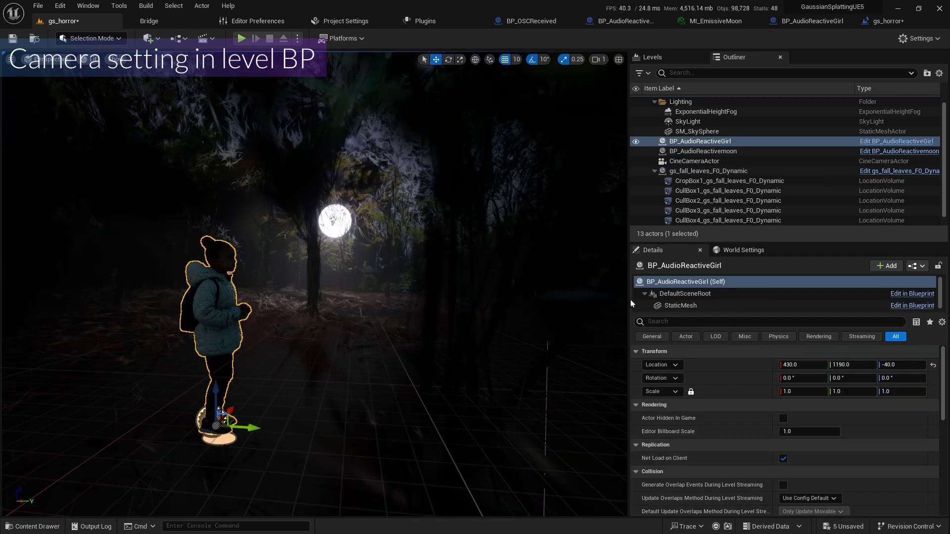
right_click(756, 365)
left_click(776, 384)
right_click_drag(381, 292, 384, 292)
Set BP_AudioReactiveGirl's Z rotation to 90°
key("e")
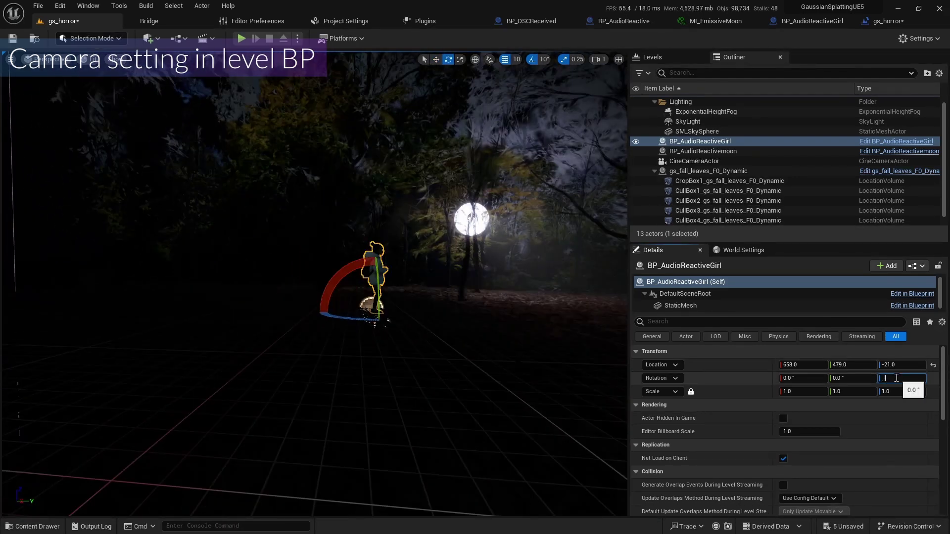
left_click(897, 378)
type("-90")
key("Return")
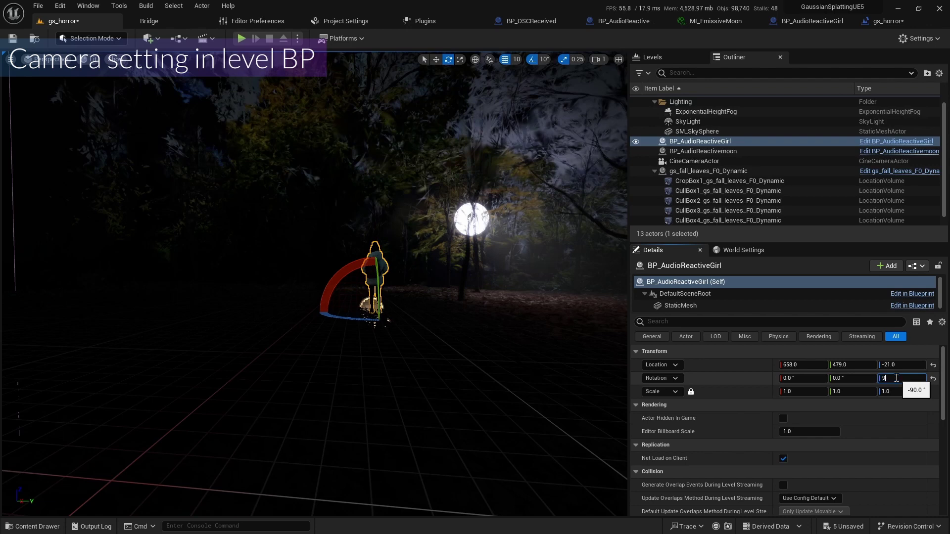
type("90")
key("Return")
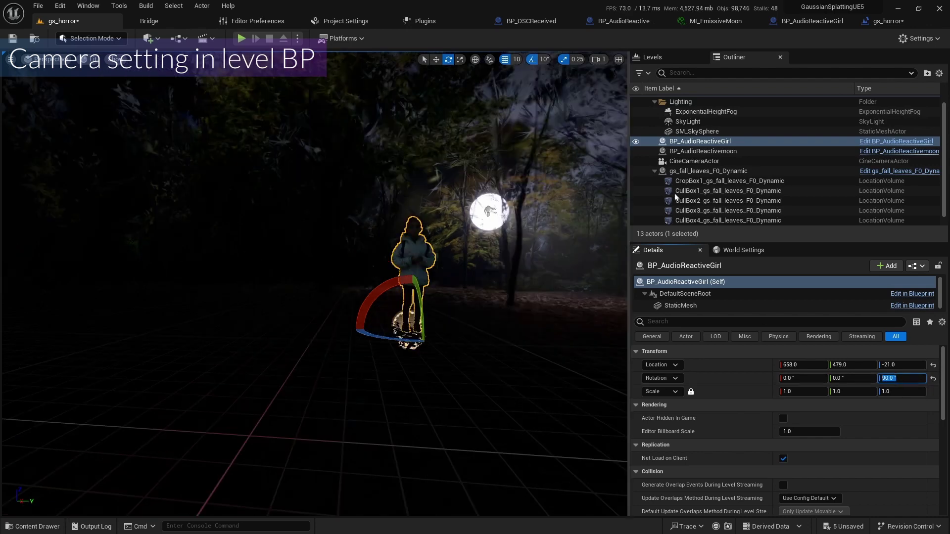
Rotate the SpotLight towards the girl to a Z rotation of 210° and play the level
scroll(694, 181, "down", 1)
left_click(702, 223)
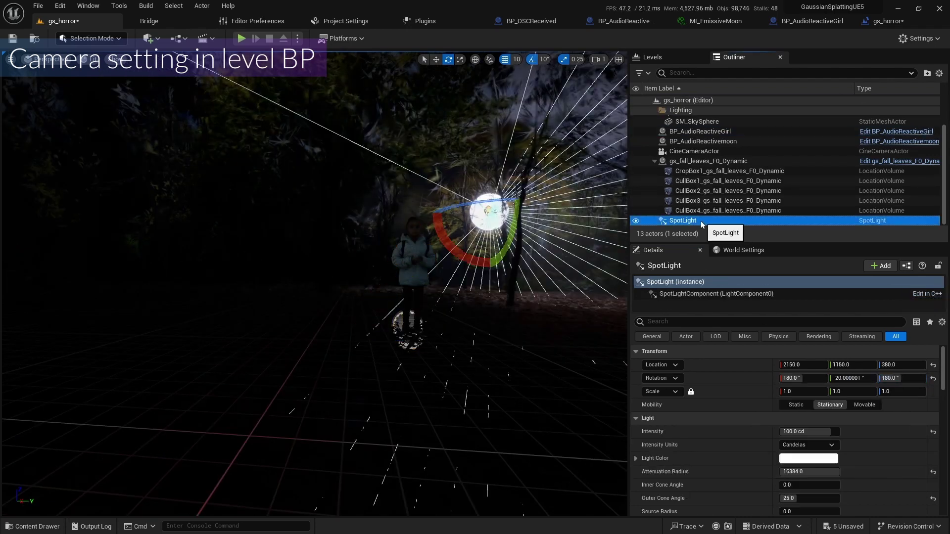
left_click_drag(483, 205, 505, 207)
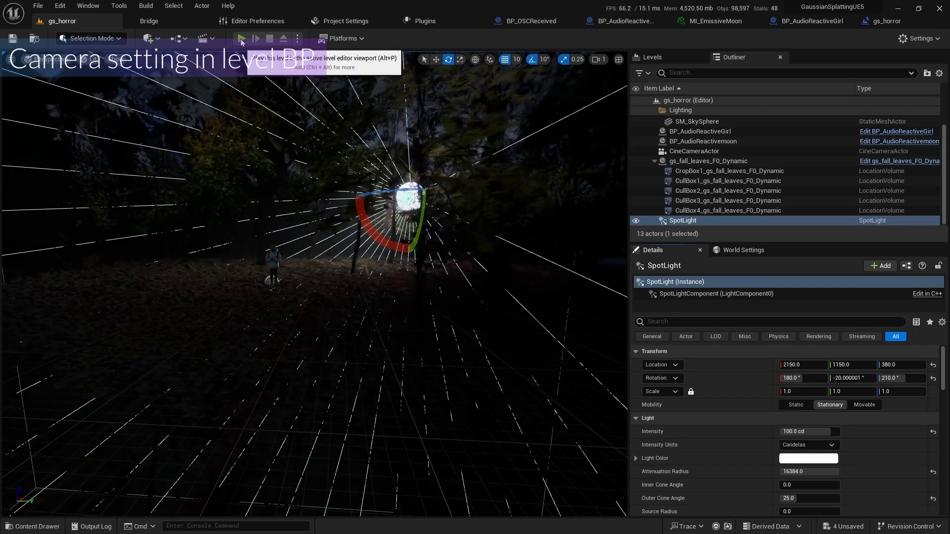
left_click(241, 38)
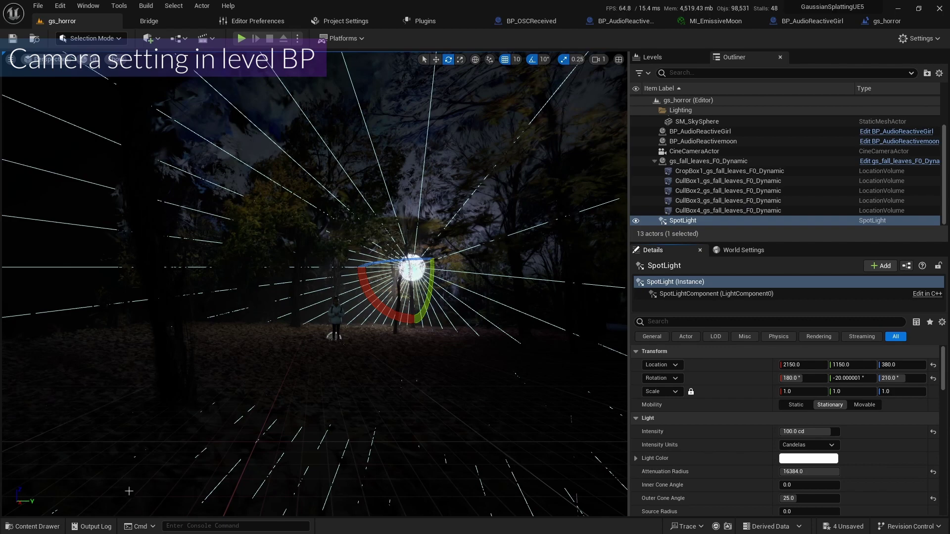
Place BP_OSCReceived in the level near the girl, at about X 610, Y 560, Z -70
left_click(34, 526)
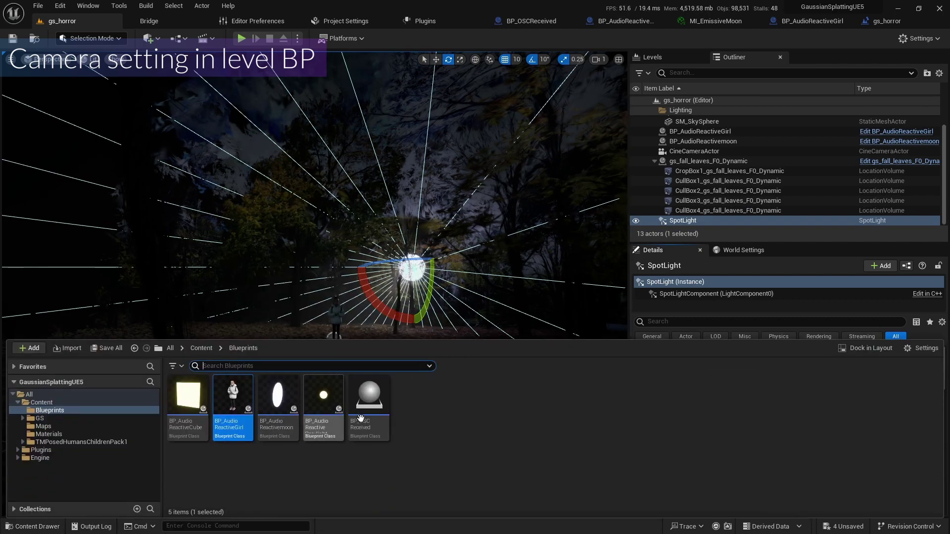
left_click_drag(369, 398, 338, 336)
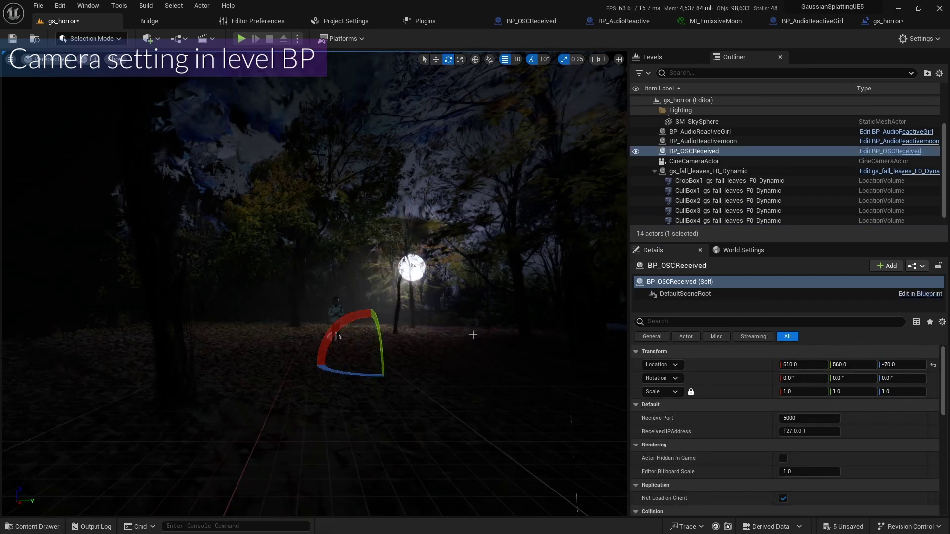
scroll(735, 184, "up", 1)
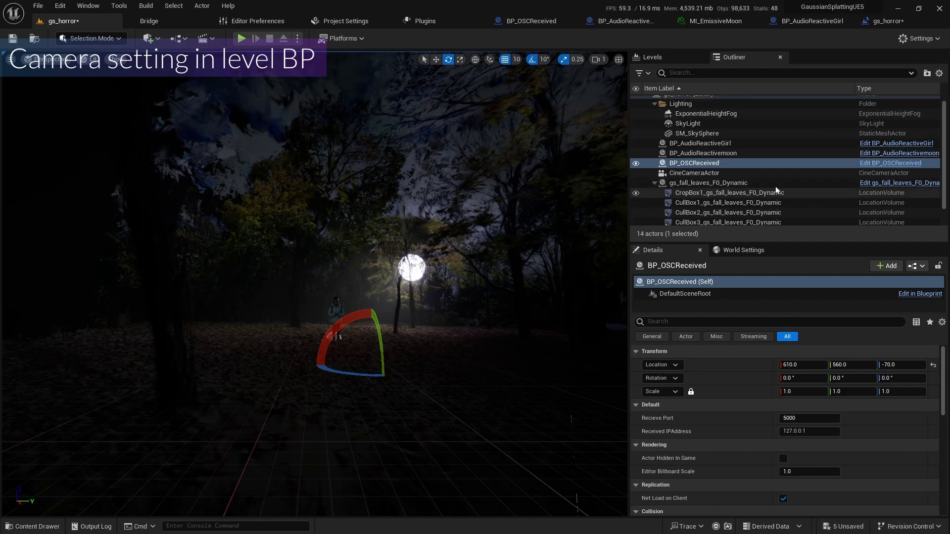
Set the BP OSCReceived reference of BP_AudioReactivemoon to the BP_OSCReceived actor in the level
left_click(720, 154)
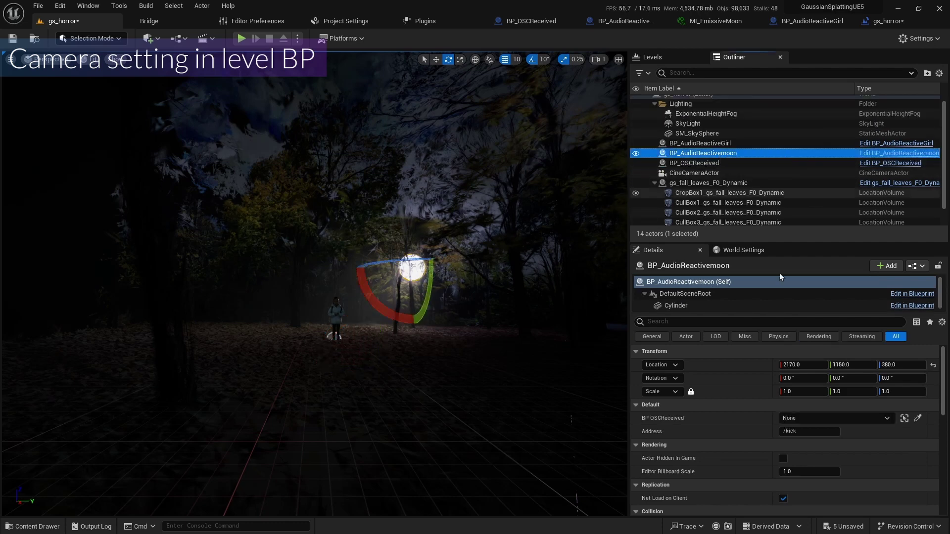
left_click(827, 422)
left_click(821, 305)
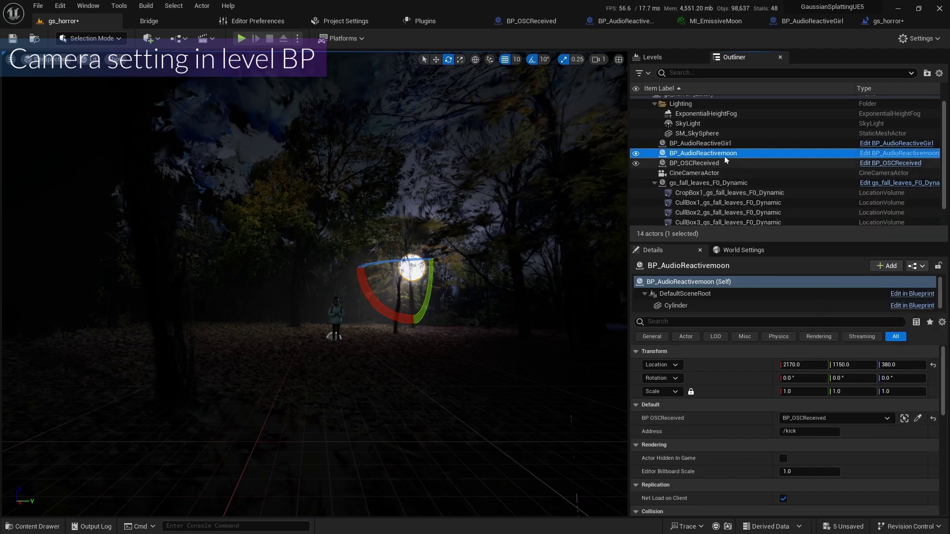
Make the BP_OSCRecieved and Address variables public in BP_AudioReactiveGirl, and assign the BP_OSCReceived actor to the placed girl
left_click(719, 143)
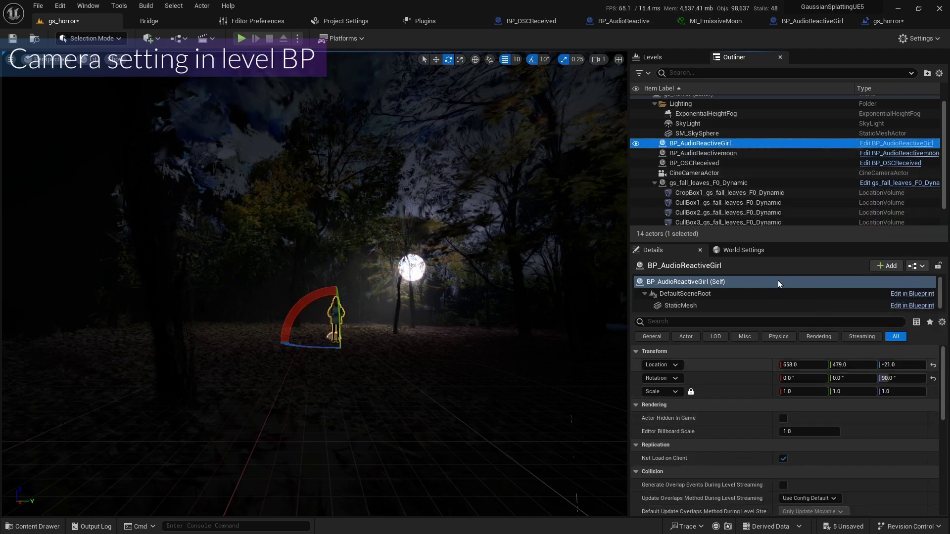
left_click(608, 23)
left_click(750, 21)
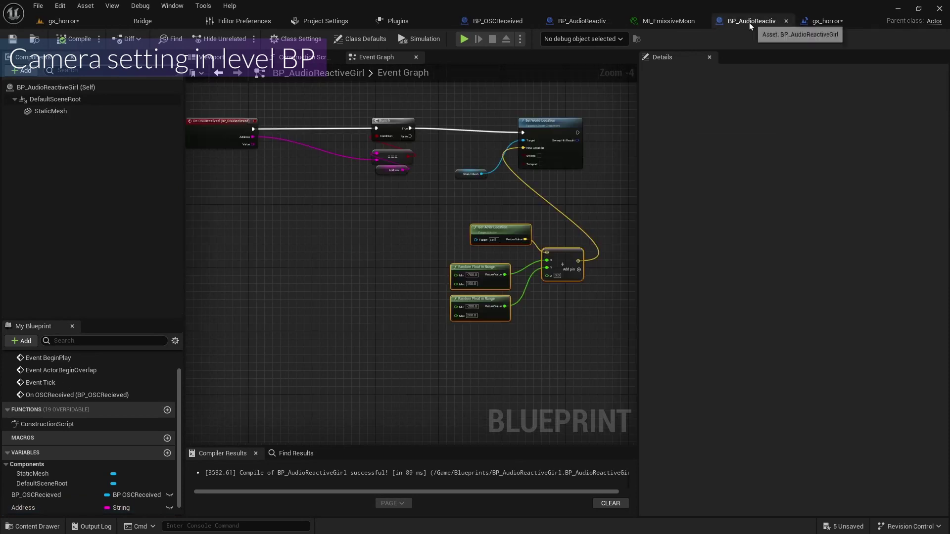
left_click(169, 495)
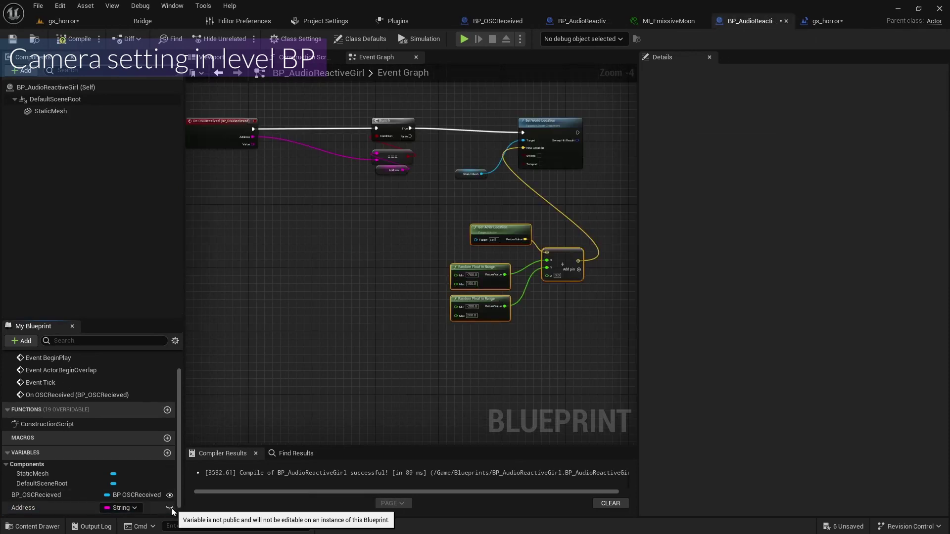
left_click(169, 508)
scroll(93, 485, "down", 1)
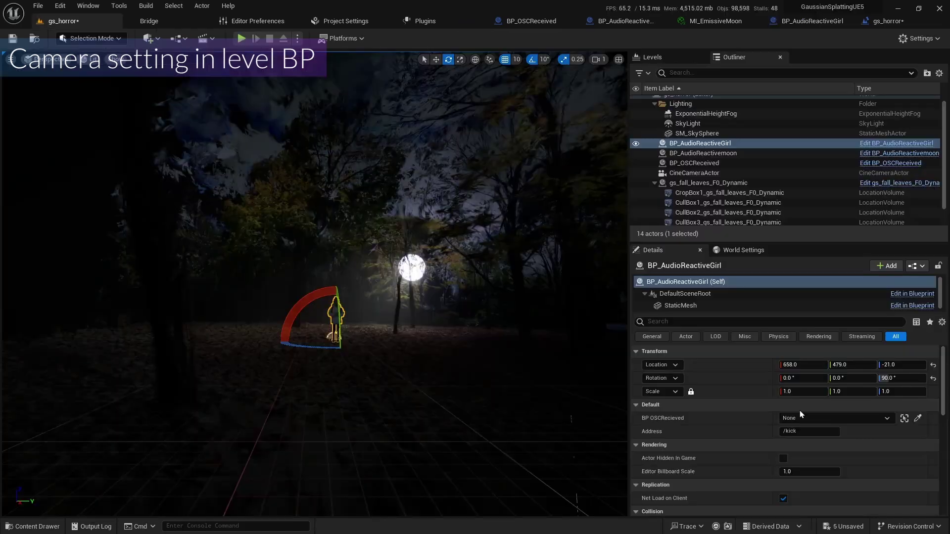
left_click(803, 417)
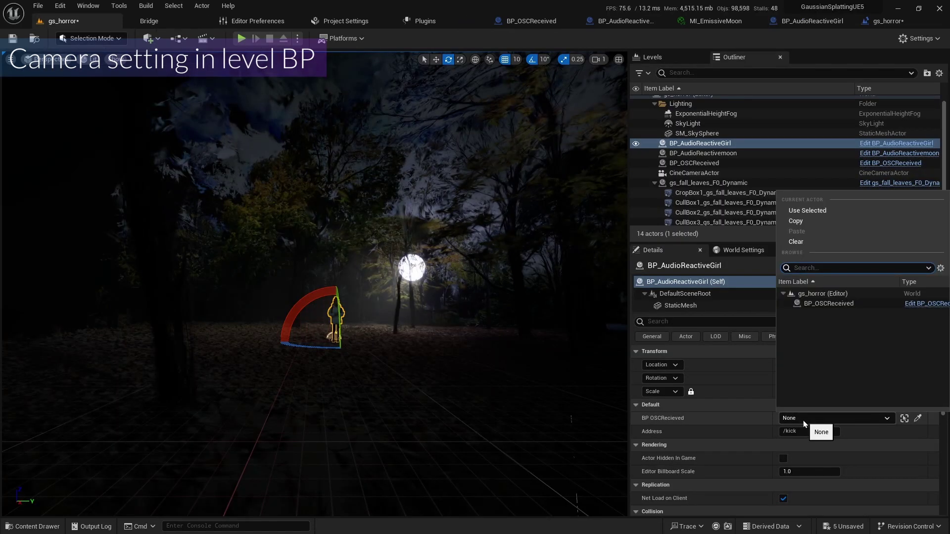
left_click(813, 304)
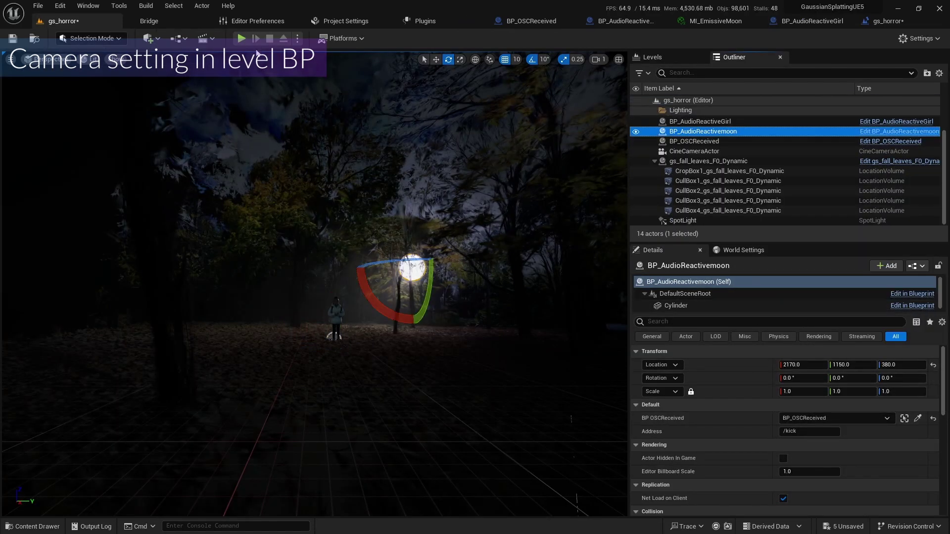
Play the level while TouchDesigner sends audio over OSC to test the girl's jumps, and stop the simulation
left_click(247, 38)
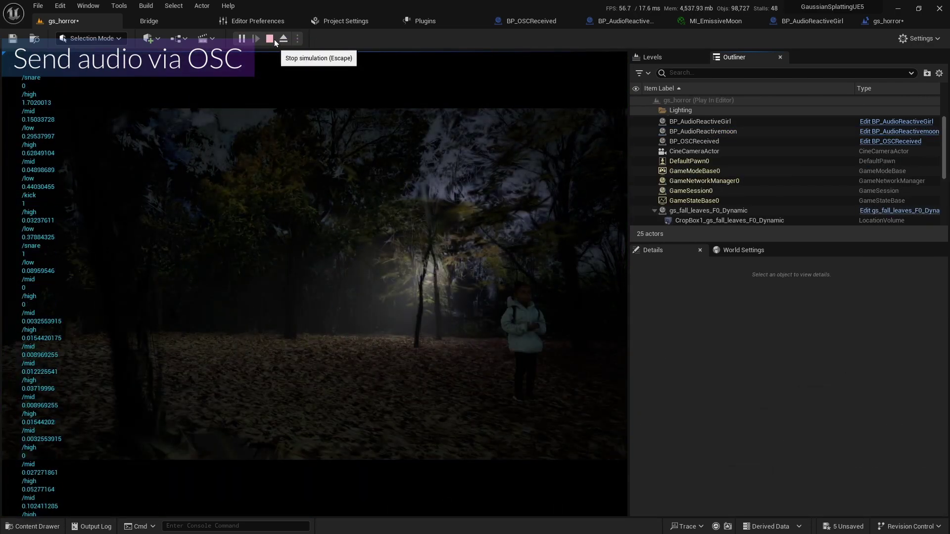
left_click(269, 38)
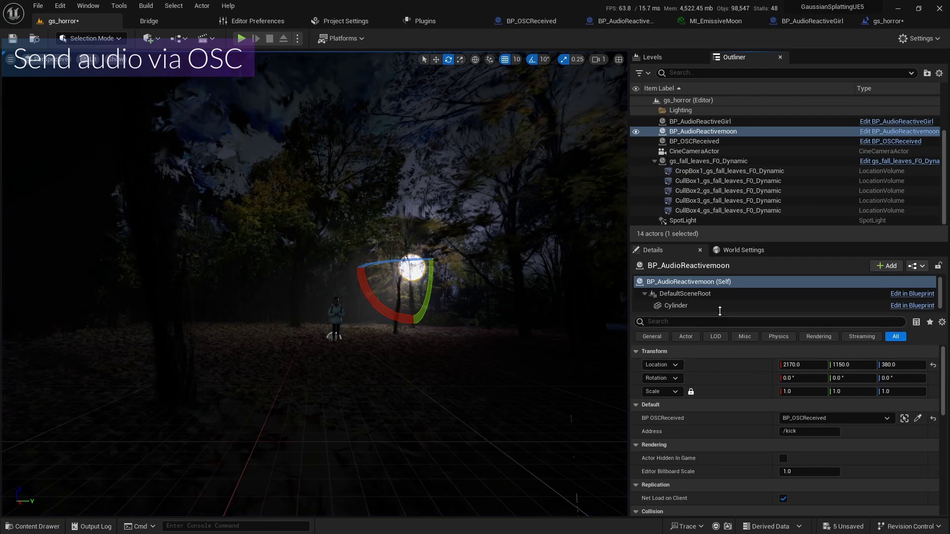
left_click(700, 121)
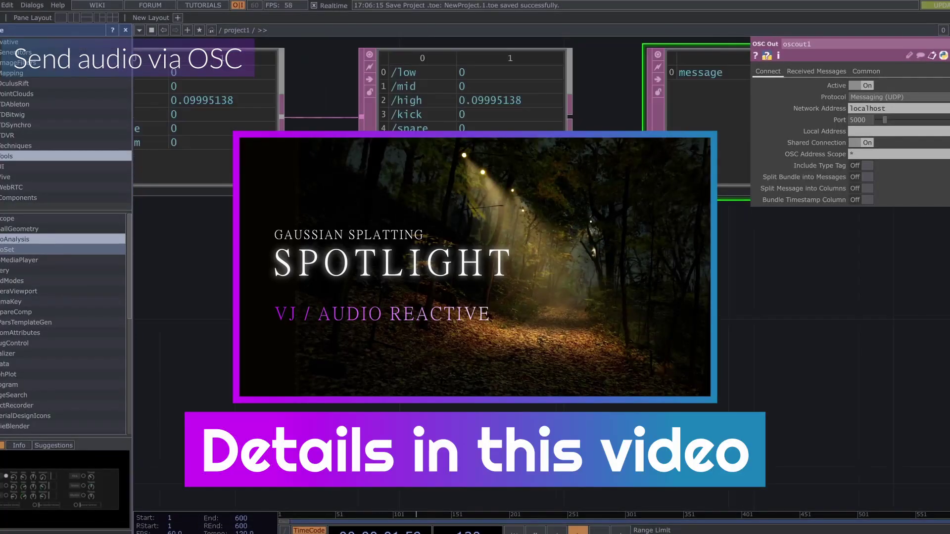
scroll(595, 353, "down", 3)
left_click_drag(474, 278, 494, 279)
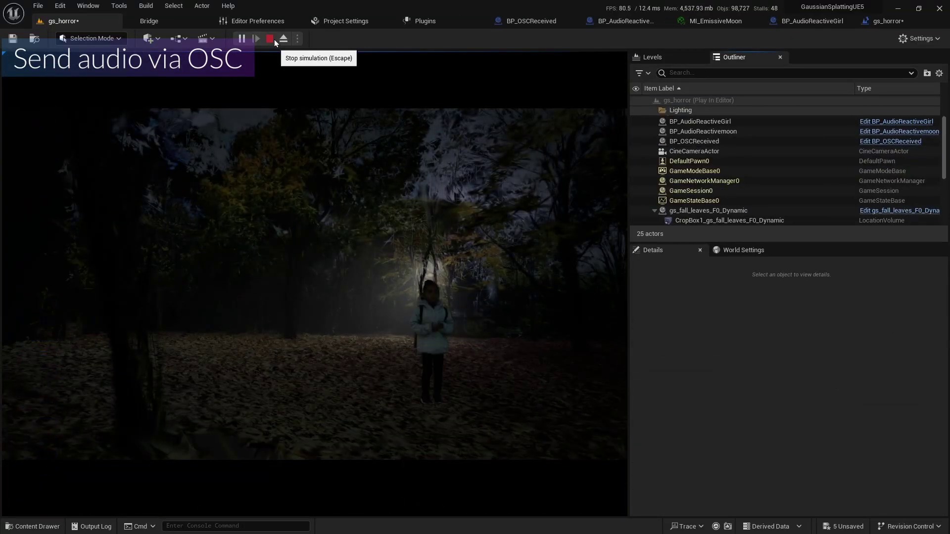
left_click(270, 39)
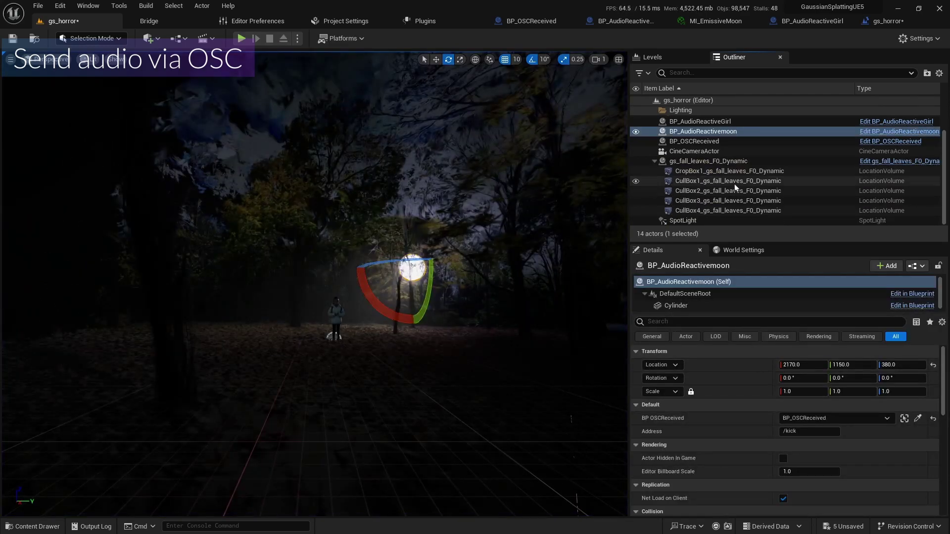
Check the OSC Address values of BP_AudioReactiveGirl and BP_AudioReactivemoon in the level
left_click(700, 121)
double_click(797, 431)
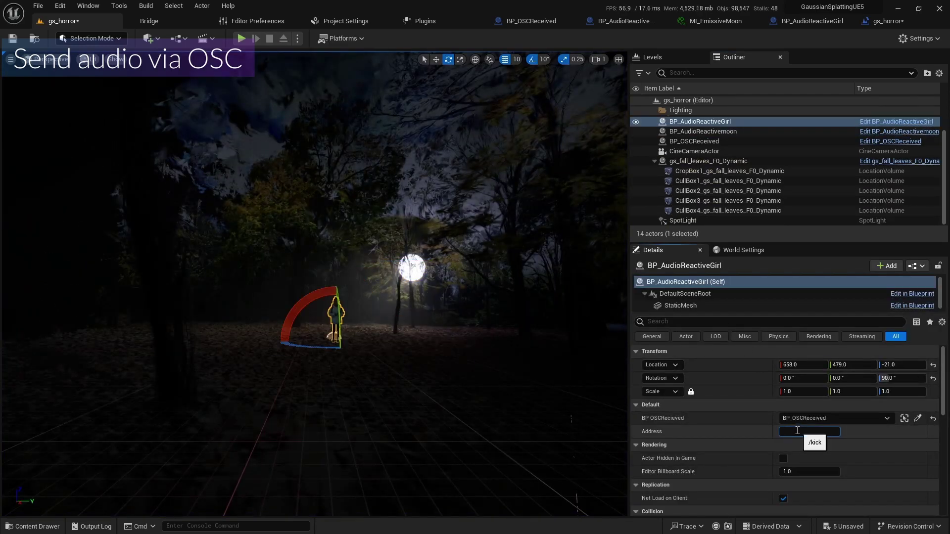
left_click(703, 131)
left_click(816, 432)
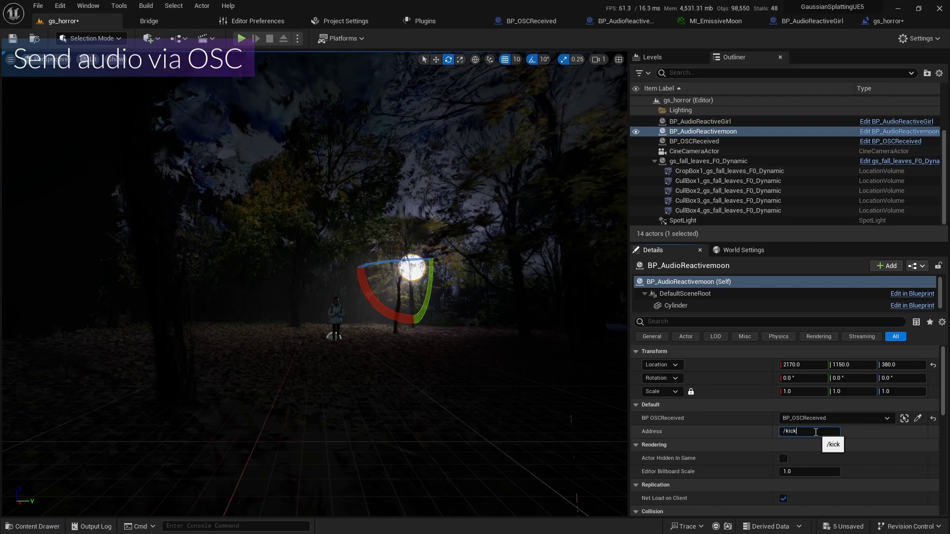
Play-test the level again to check how the moon and the girl react to the OSC audio, and stop it
left_click(241, 38)
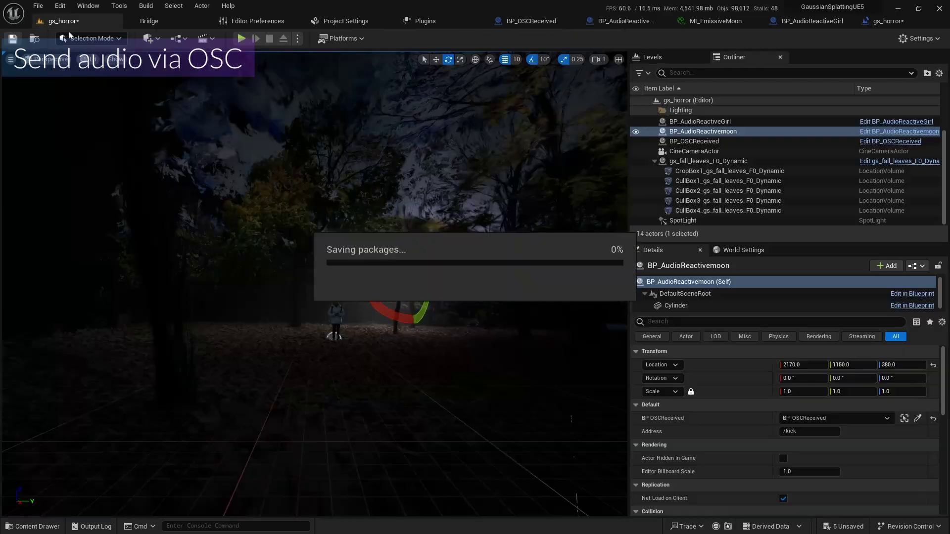
left_click(241, 38)
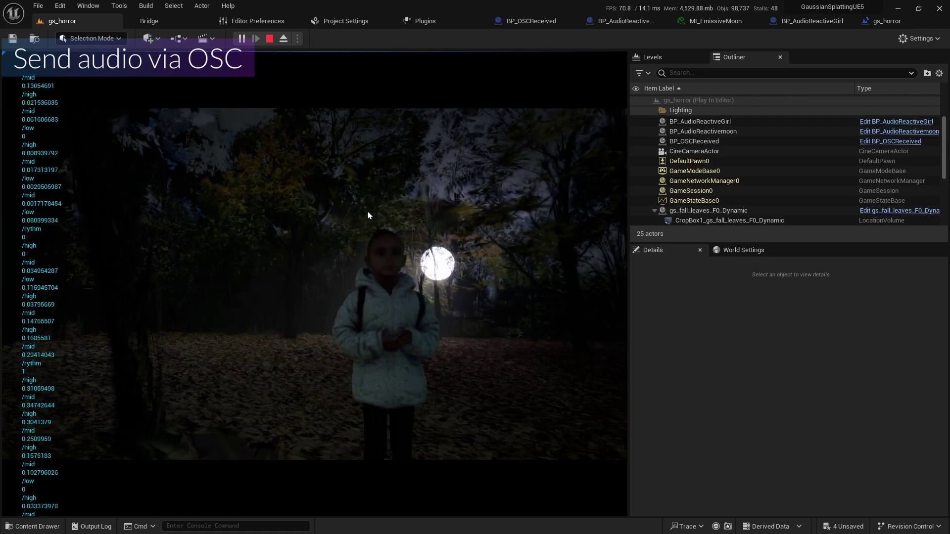
left_click(271, 42)
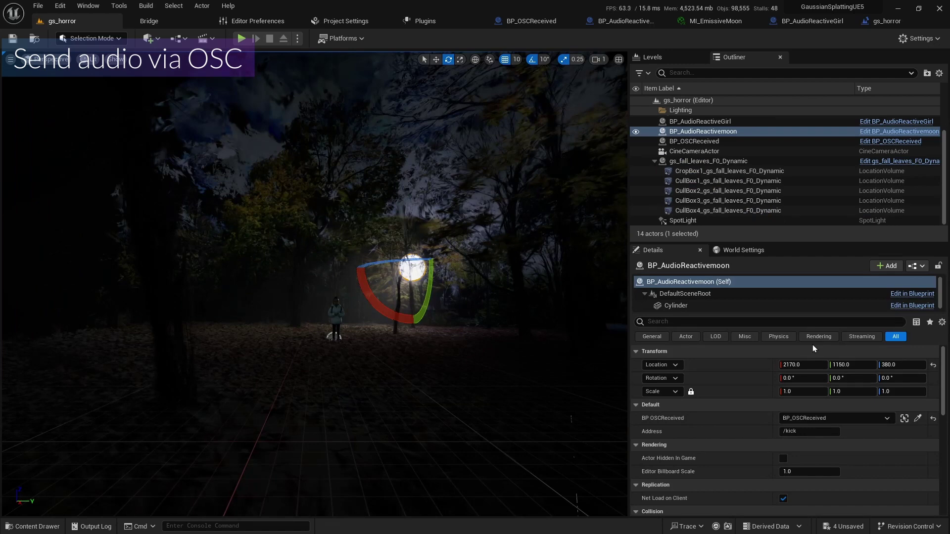